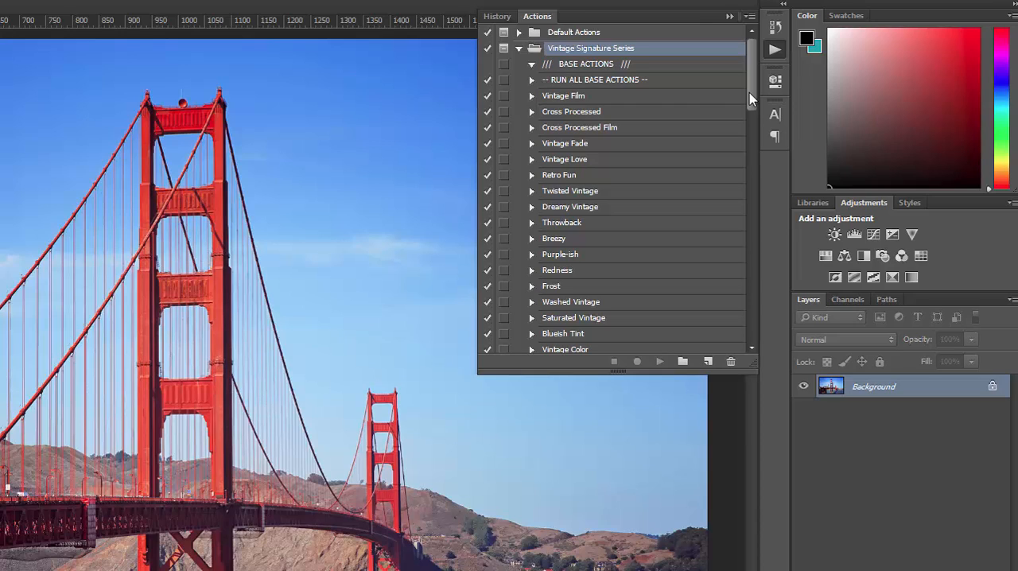
# Play the RUN ALL BASE ACTIONS action from the Vintage Signature Series set on the bridge photo.
pyautogui.scroll(-1, 749, 92)
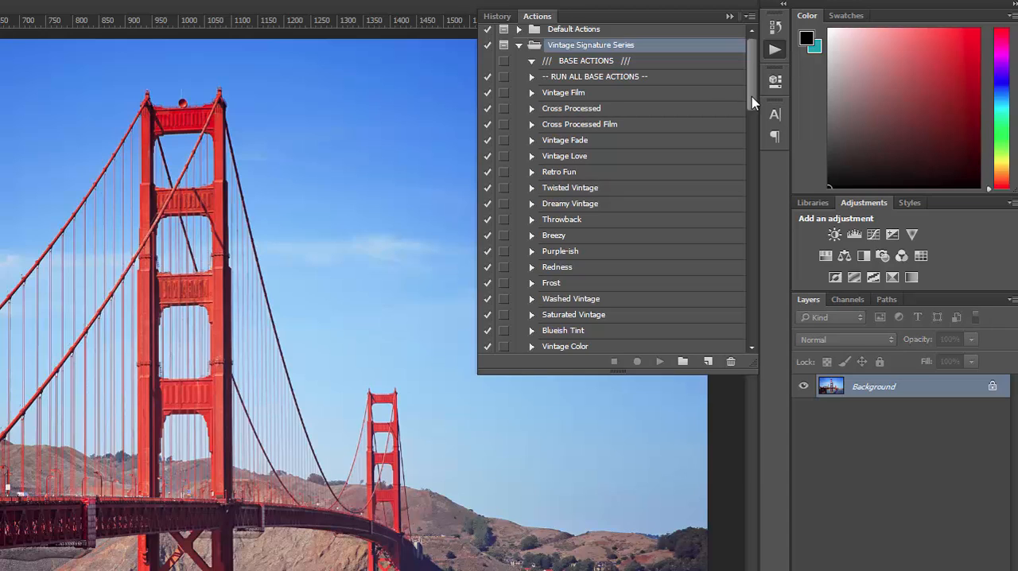
pyautogui.moveTo(752, 96); pyautogui.dragTo(752, 153)
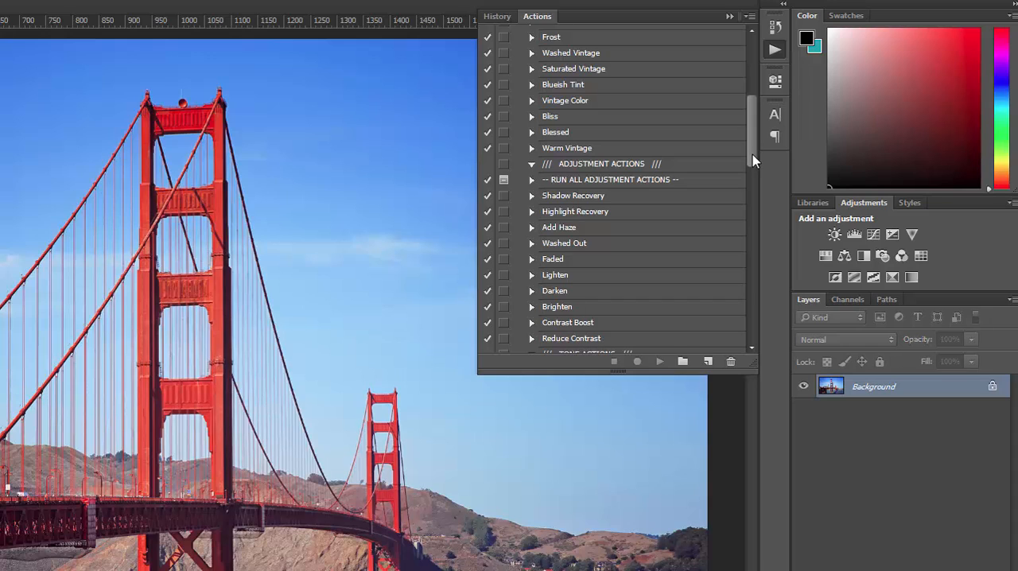
pyautogui.moveTo(752, 154); pyautogui.dragTo(752, 178)
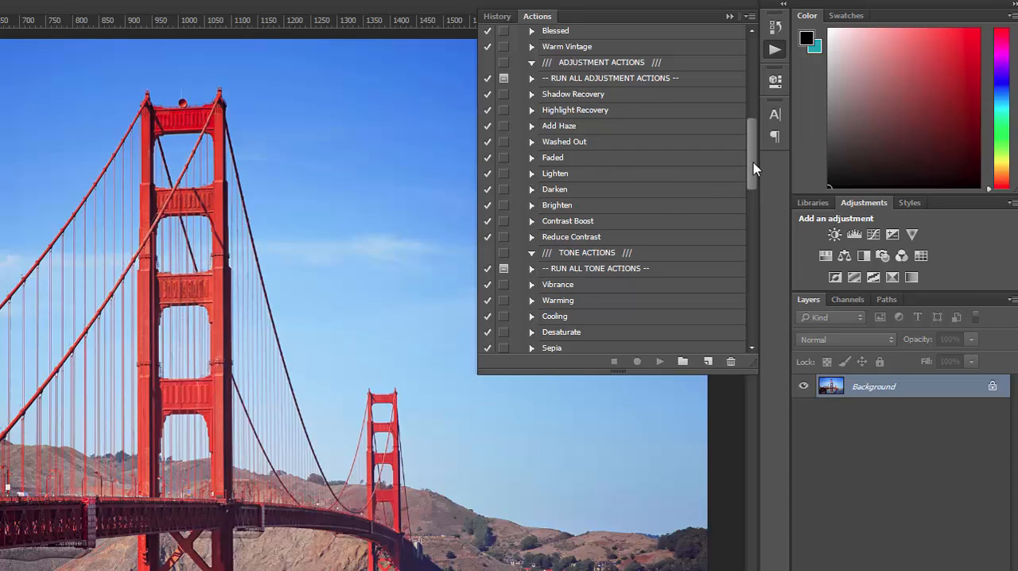
pyautogui.moveTo(754, 162); pyautogui.dragTo(755, 311)
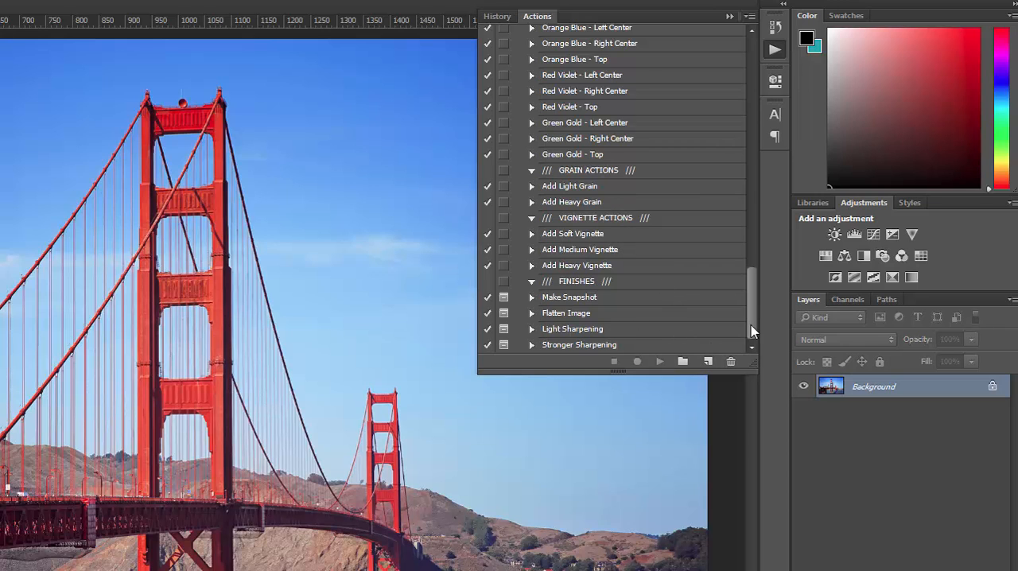
pyautogui.moveTo(753, 328); pyautogui.dragTo(748, 94)
pyautogui.click(628, 81)
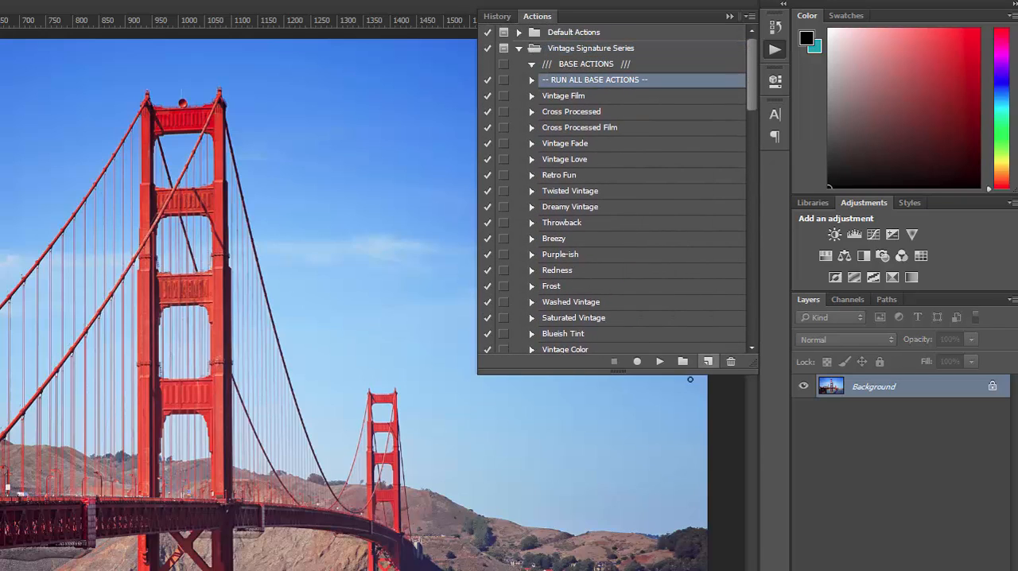
pyautogui.click(660, 363)
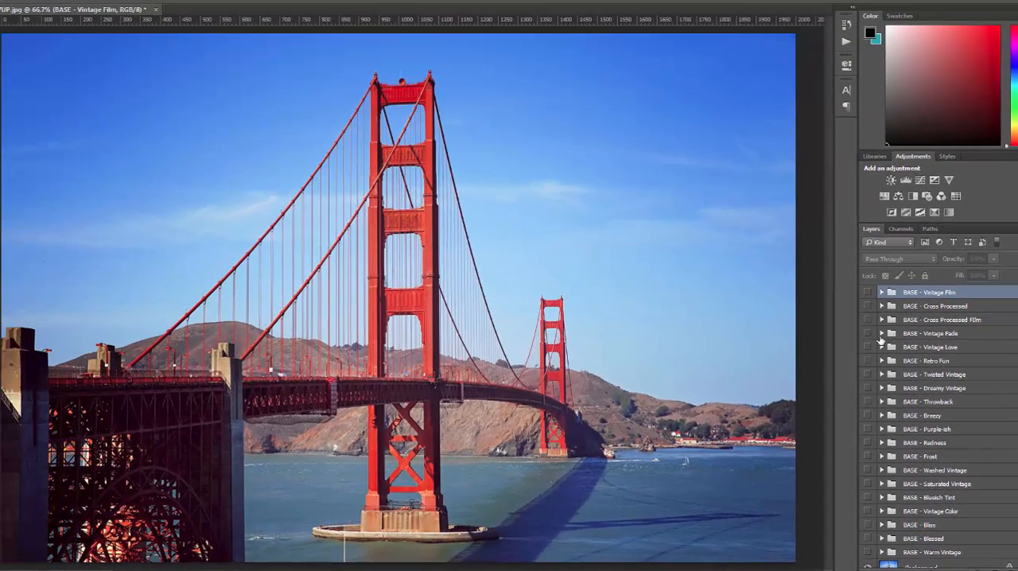
# Preview the base looks from Vintage Film through Retro Fun one at a time, showing and hiding each layer group.
pyautogui.click(867, 296)
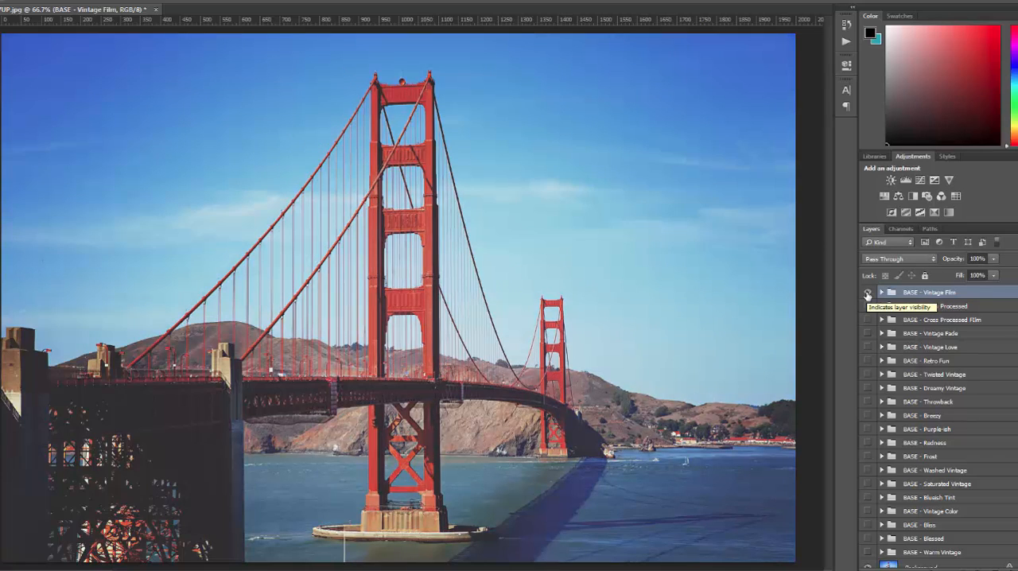
pyautogui.click(868, 295)
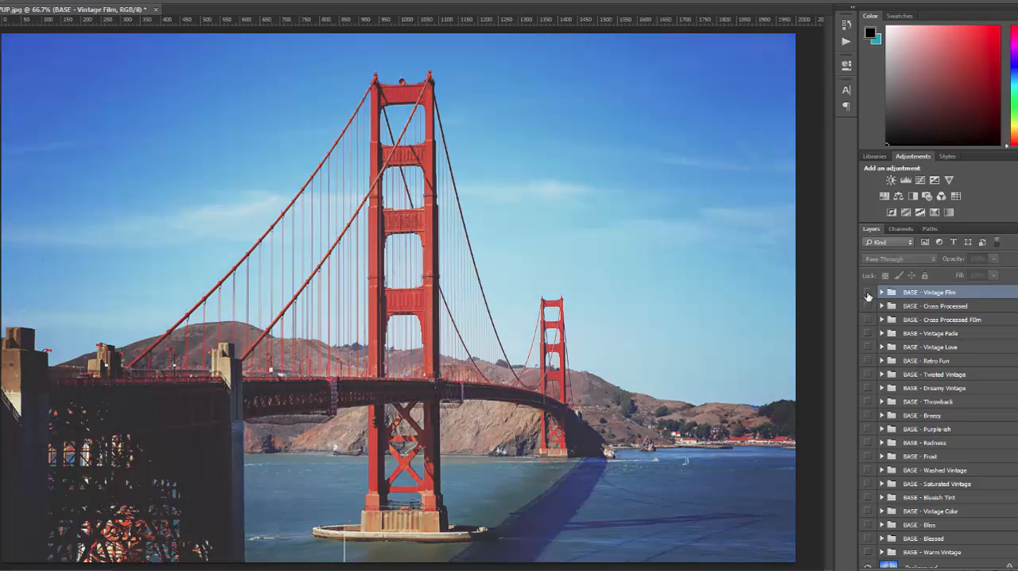
pyautogui.click(868, 307)
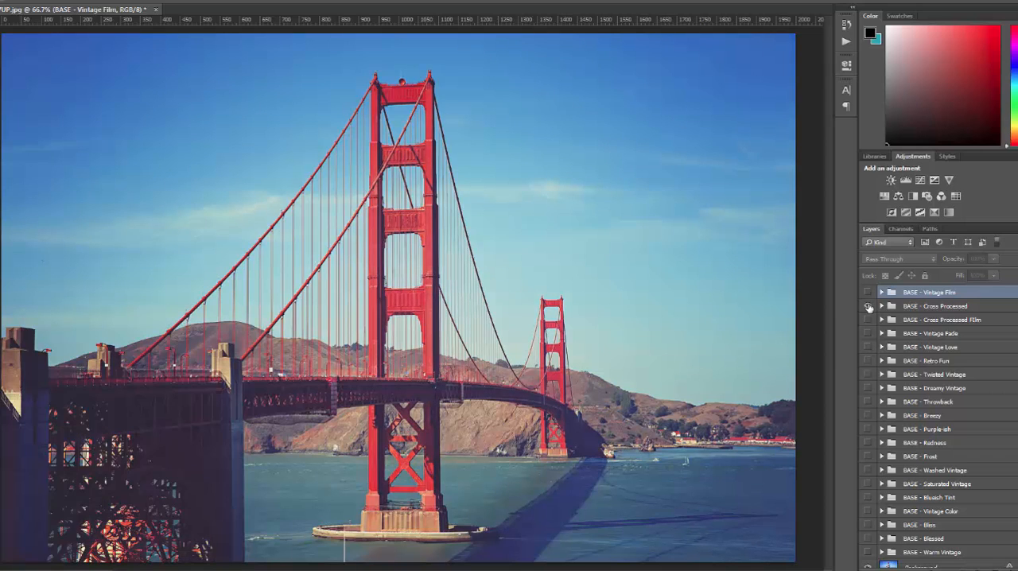
pyautogui.click(868, 307)
pyautogui.click(867, 320)
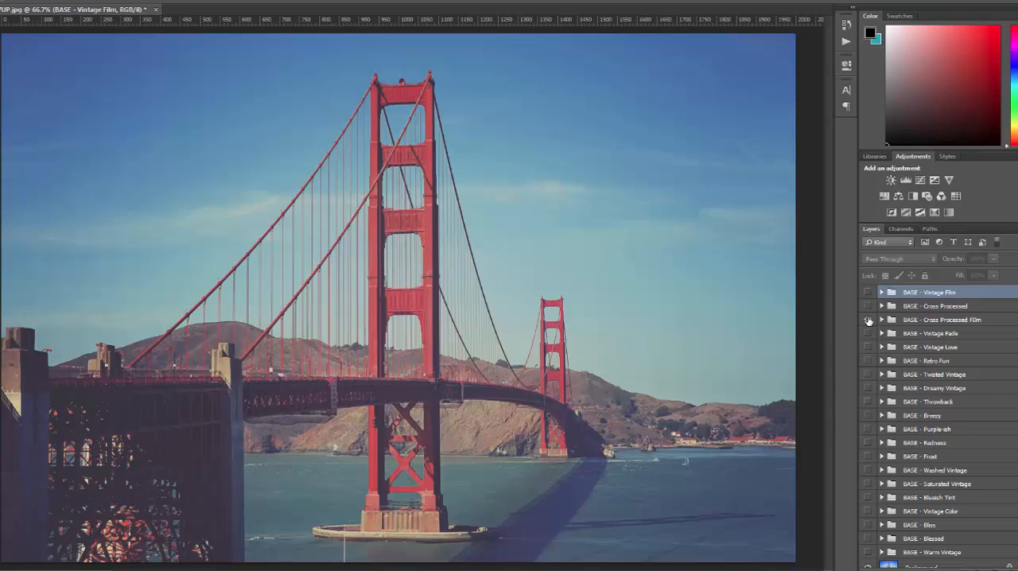
pyautogui.click(868, 320)
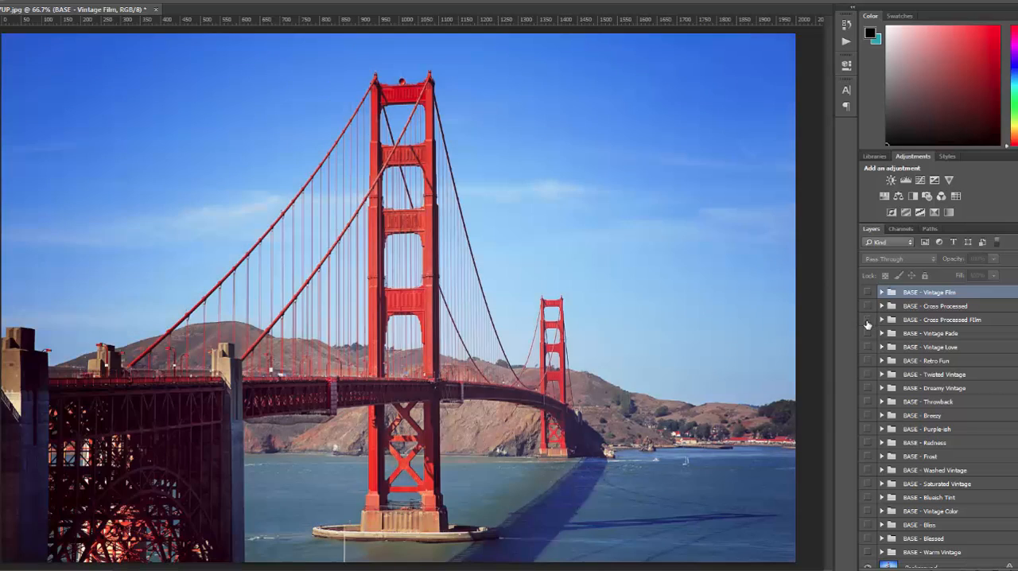
pyautogui.click(868, 333)
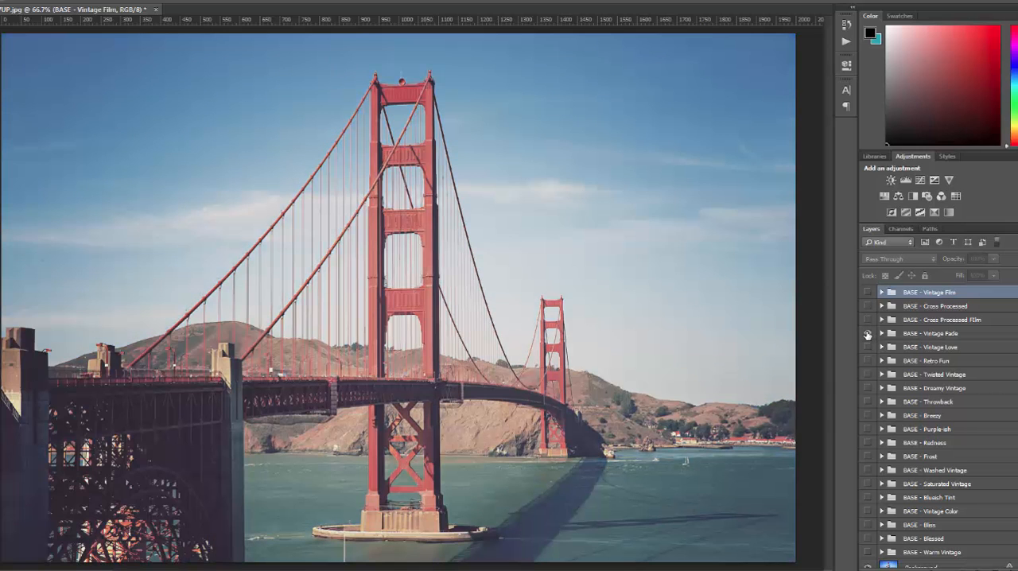
pyautogui.click(868, 333)
pyautogui.click(868, 346)
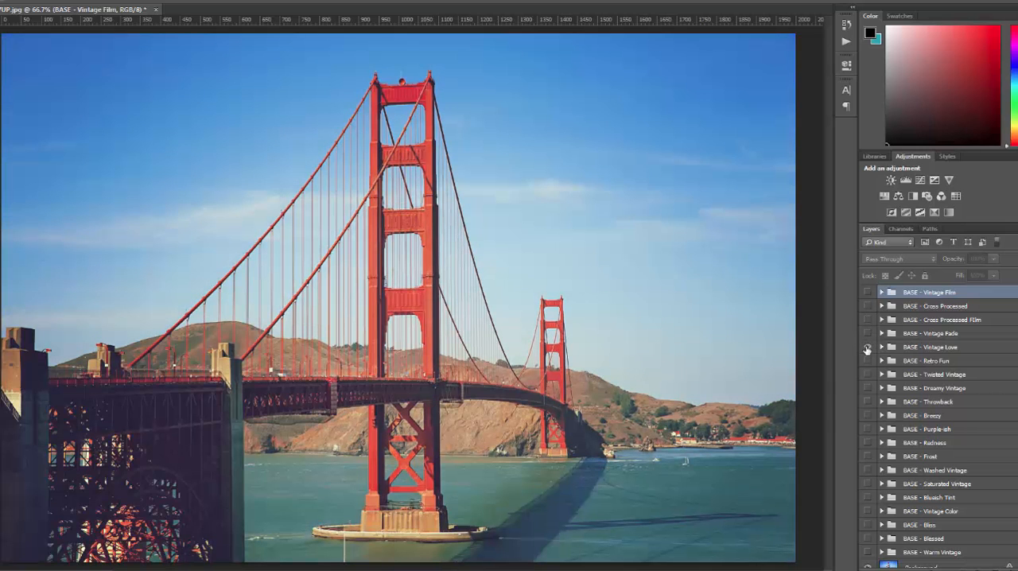
pyautogui.click(868, 347)
pyautogui.click(868, 360)
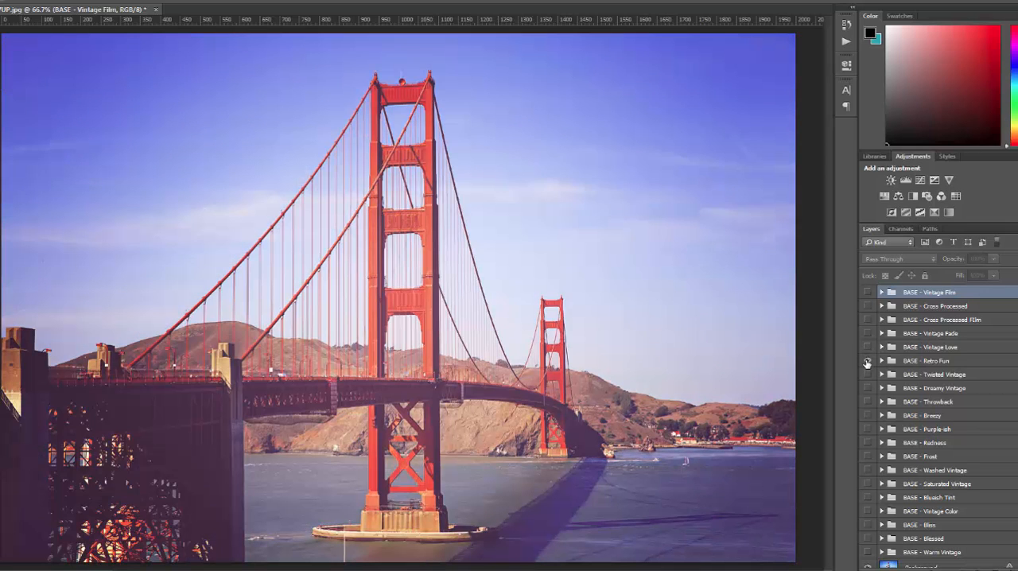
pyautogui.click(868, 361)
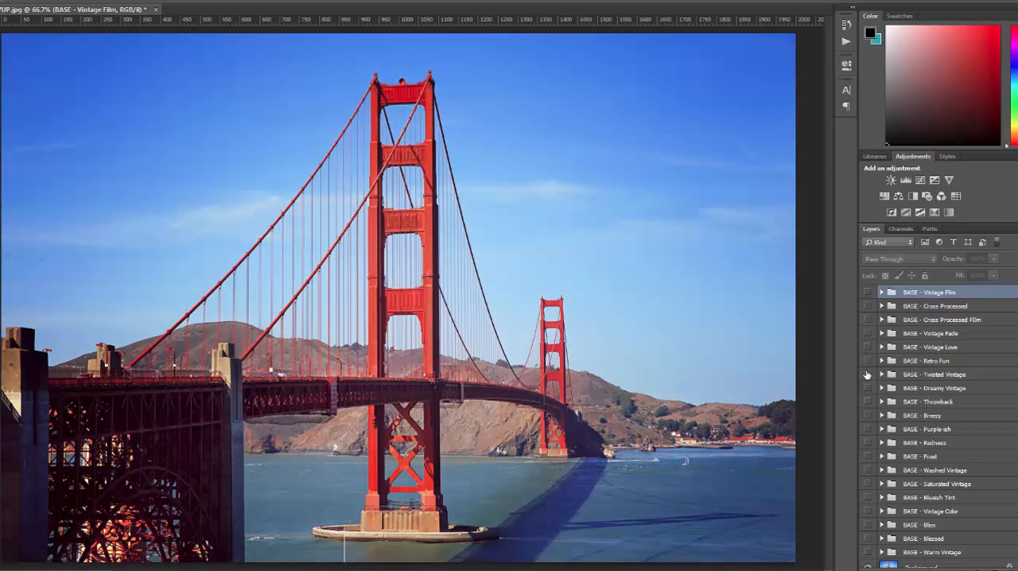
# Preview the Twisted Vintage, Dreamy Vintage, Throwback and Breezy base groups individually, hiding each one after viewing.
pyautogui.click(867, 374)
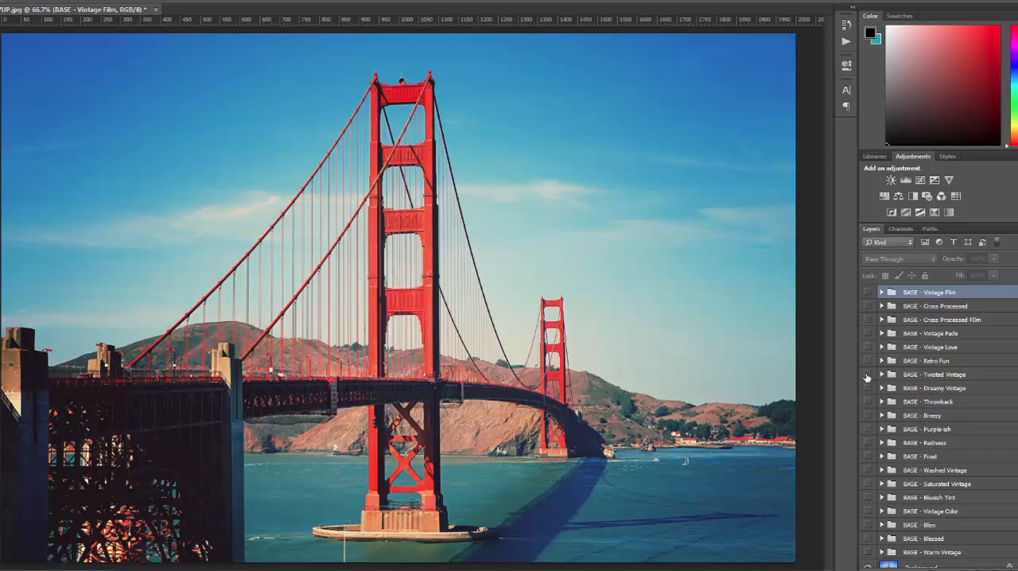
pyautogui.click(869, 389)
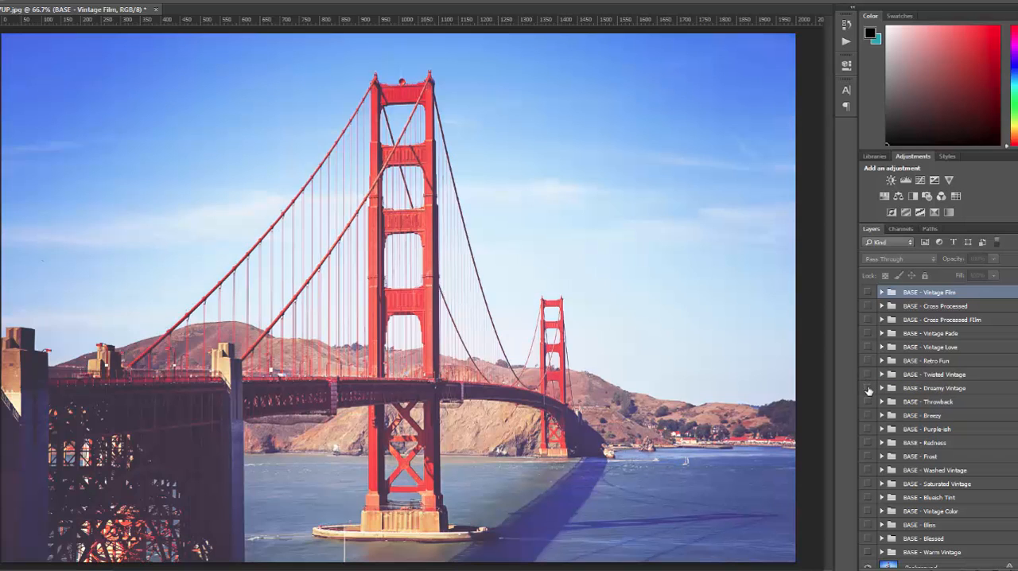
pyautogui.click(868, 388)
pyautogui.click(869, 401)
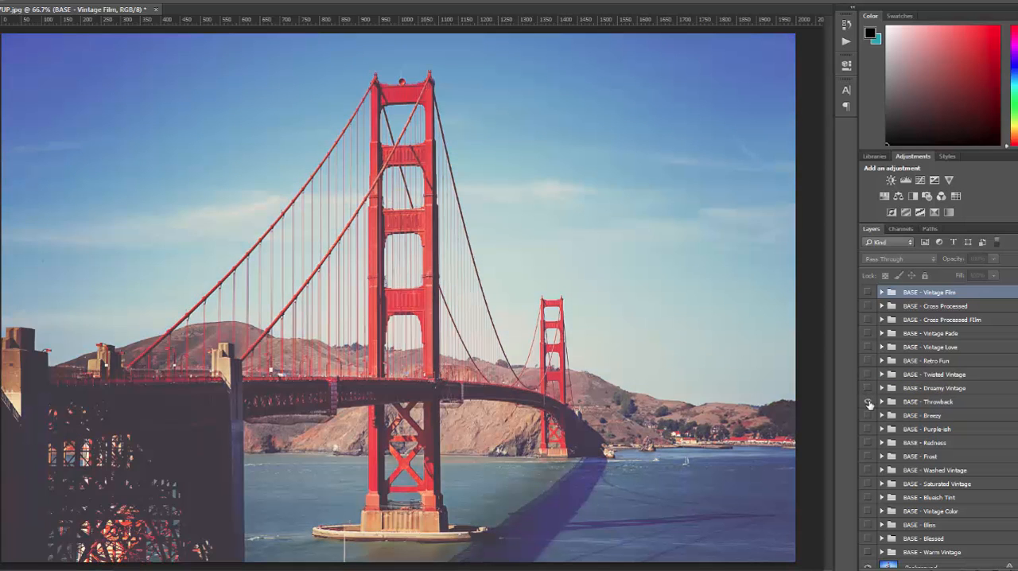
pyautogui.click(869, 402)
pyautogui.click(868, 415)
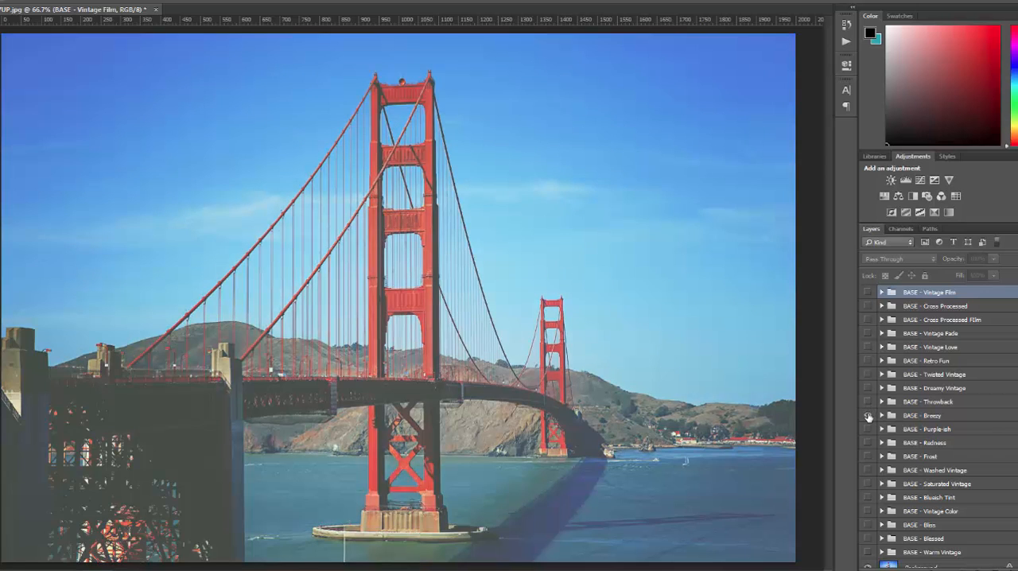
pyautogui.click(869, 415)
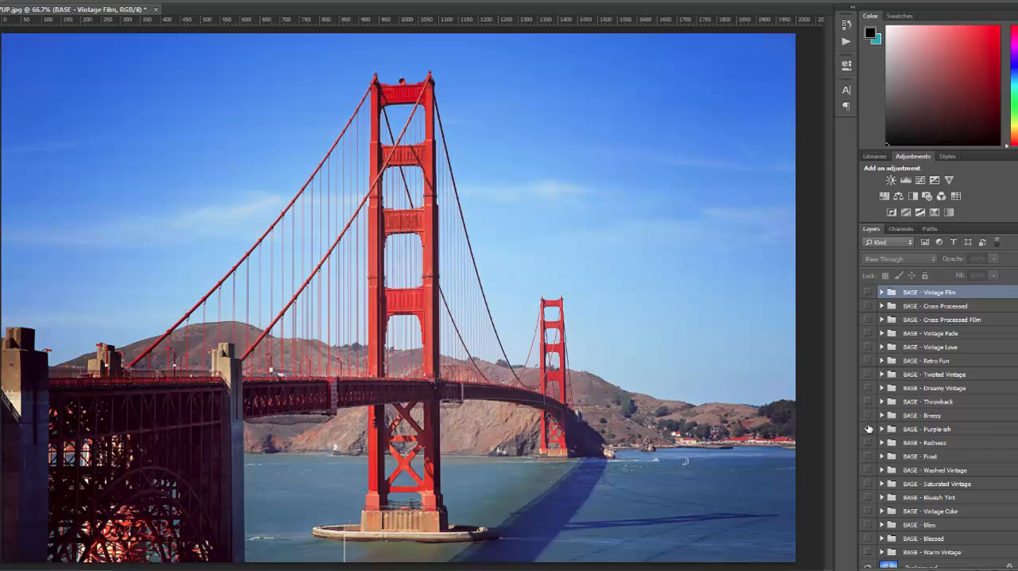
# Preview the Purple-ish, Redness, Frost and Washed Vintage base groups individually, hiding each one after viewing.
pyautogui.click(868, 429)
pyautogui.click(868, 429)
pyautogui.click(869, 442)
pyautogui.click(869, 442)
pyautogui.click(869, 456)
pyautogui.click(868, 456)
pyautogui.click(867, 470)
pyautogui.click(868, 470)
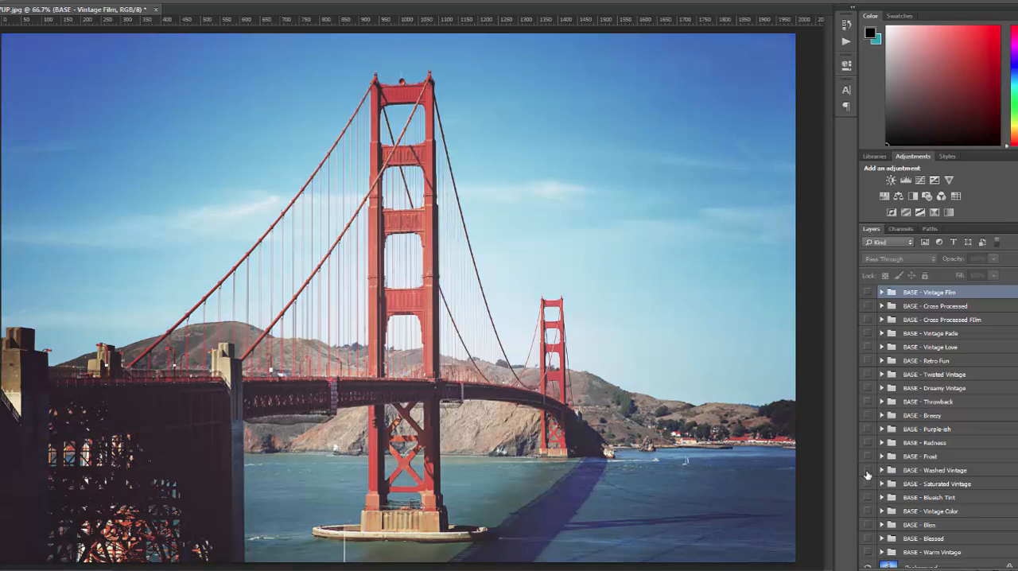
# Preview the remaining base looks from Saturated Vintage through Warm Vintage one at a time, leaving all base groups hidden.
pyautogui.click(868, 484)
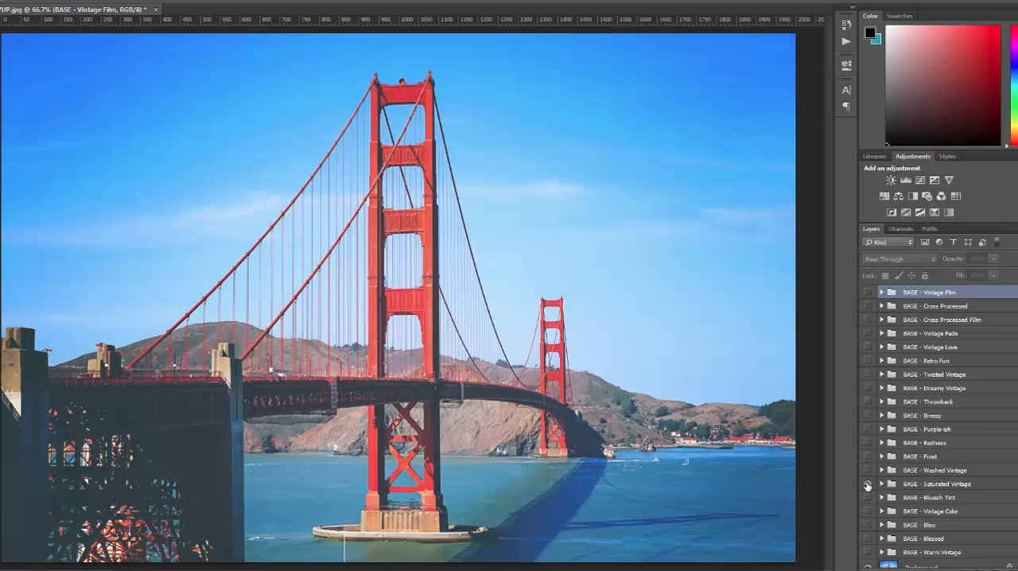
pyautogui.click(868, 483)
pyautogui.click(868, 497)
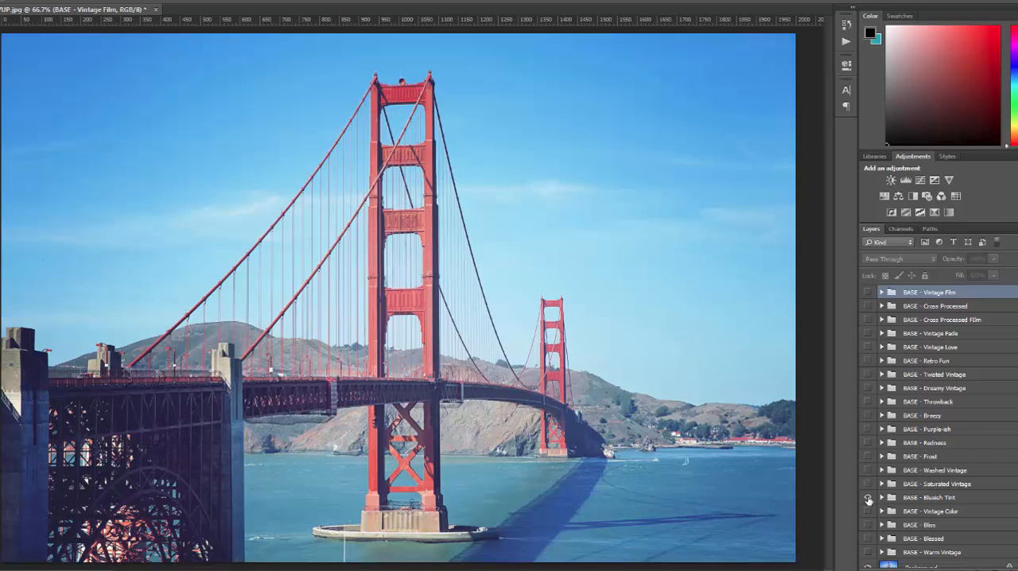
pyautogui.click(868, 497)
pyautogui.click(867, 510)
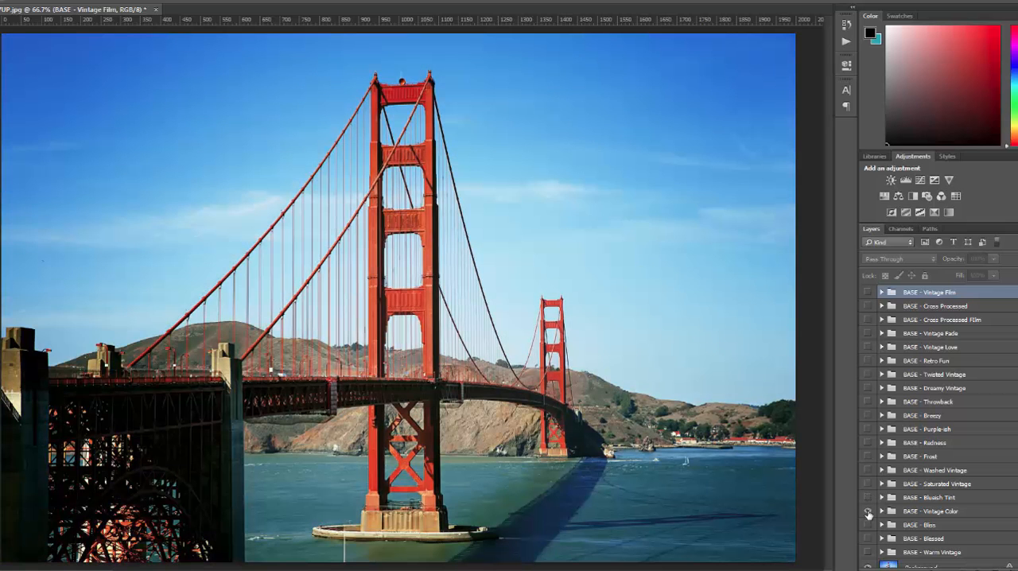
pyautogui.click(868, 511)
pyautogui.click(868, 525)
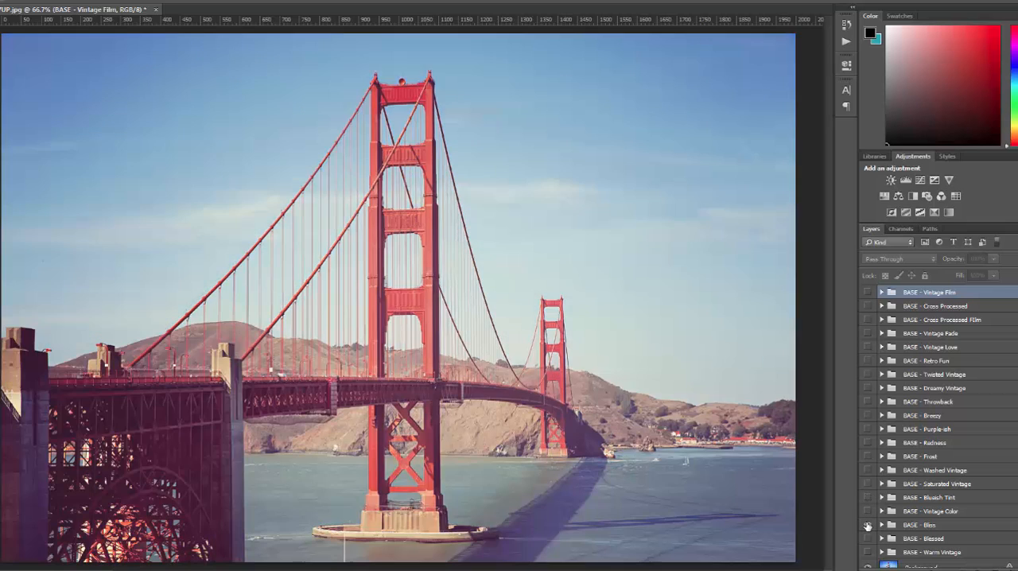
pyautogui.click(868, 525)
pyautogui.click(868, 538)
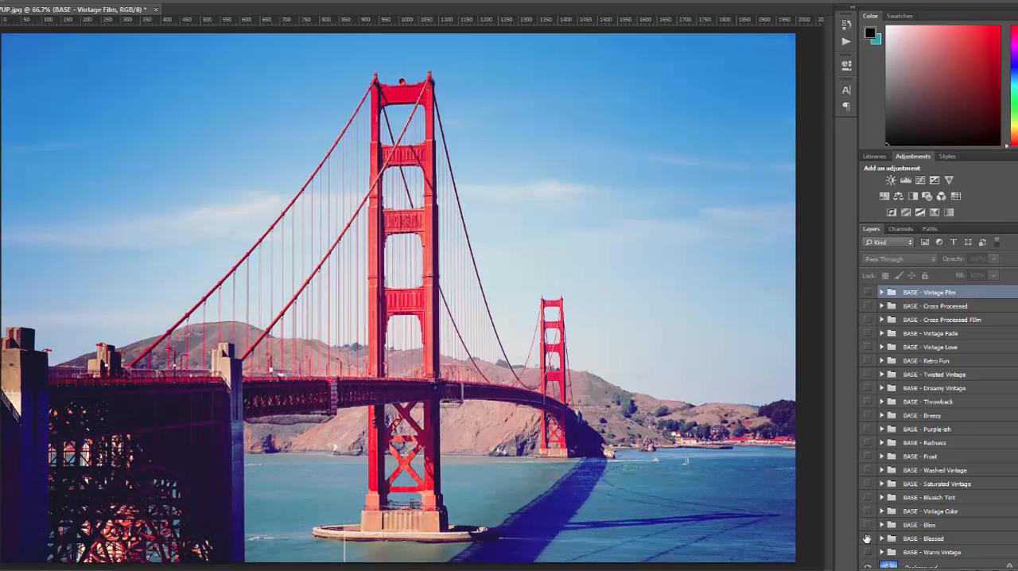
pyautogui.click(868, 539)
pyautogui.click(868, 552)
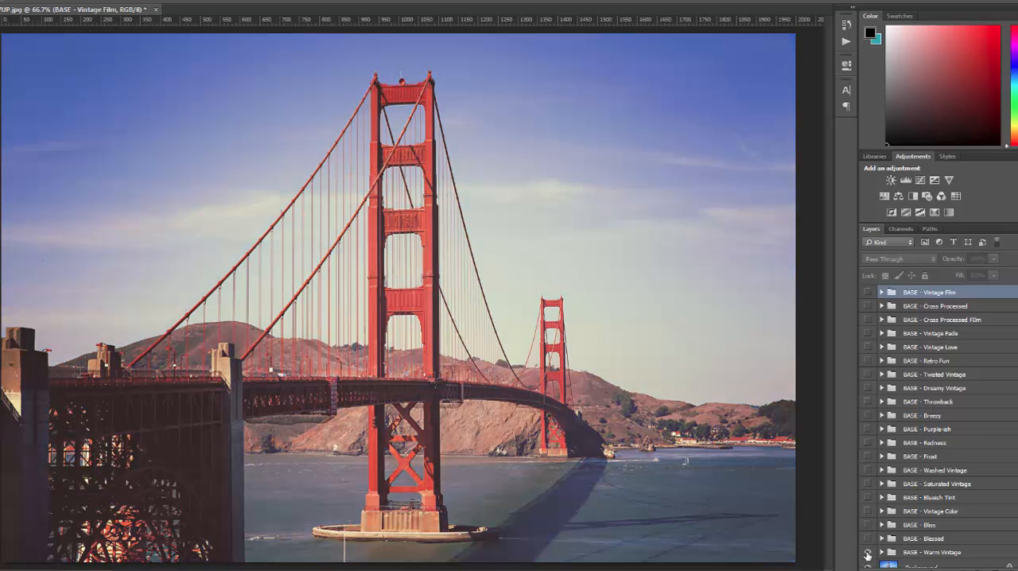
pyautogui.click(867, 552)
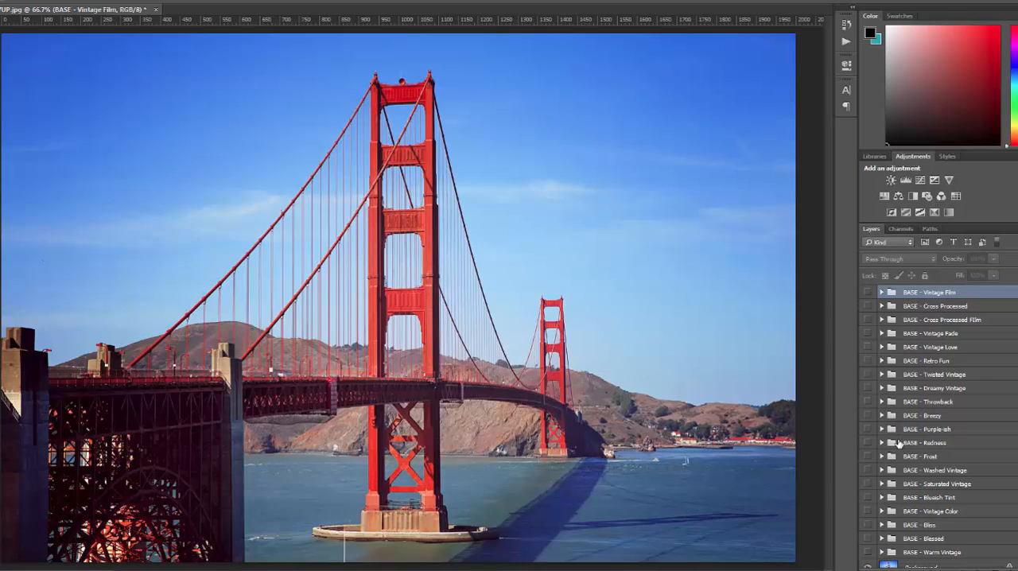
# Make the BASE - Washed Vintage group visible and play the RUN ALL ADJUSTMENT ACTIONS action through to completion.
pyautogui.click(868, 470)
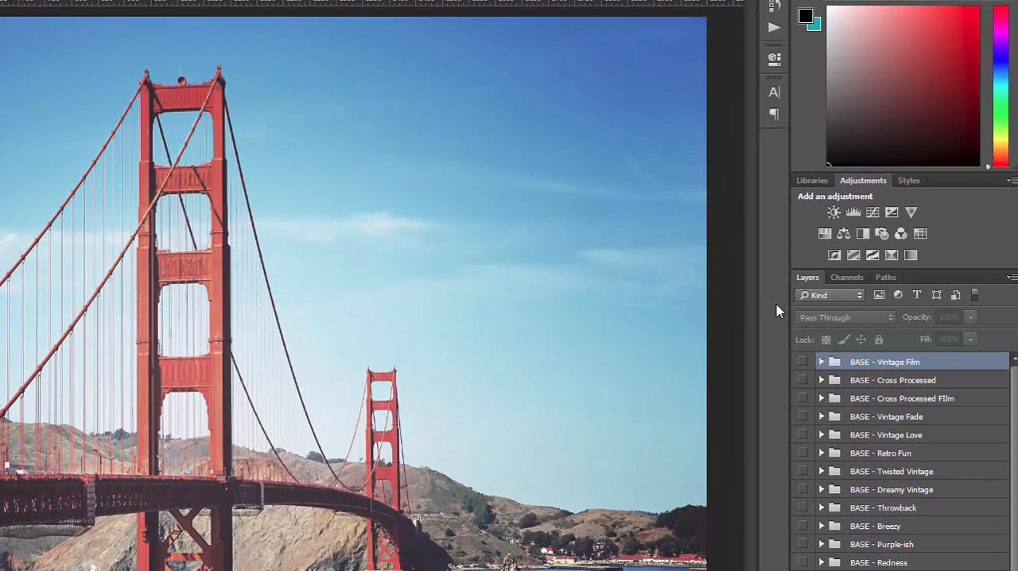
pyautogui.click(774, 28)
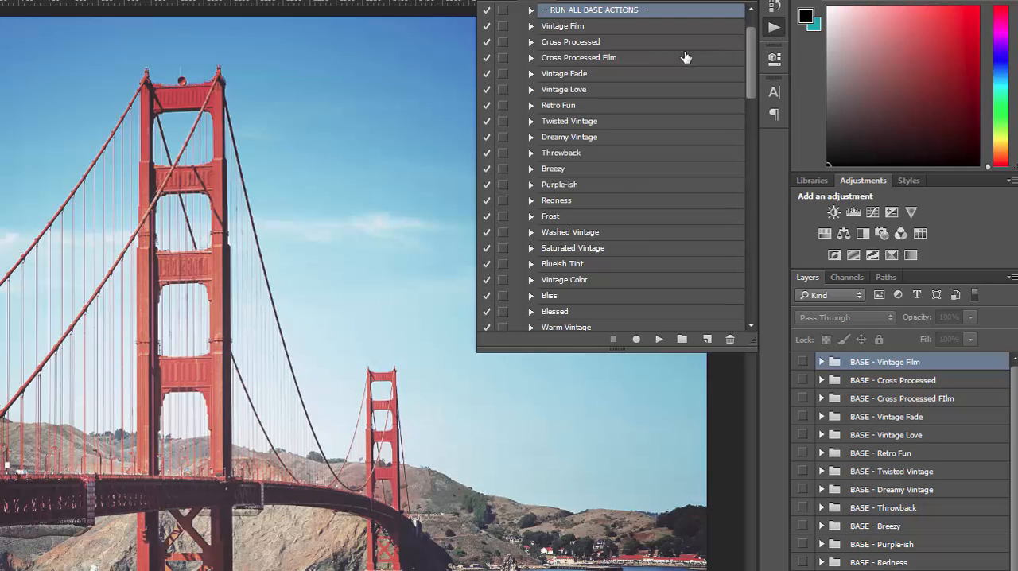
pyautogui.scroll(-5, 598, 104)
pyautogui.scroll(-4, 599, 106)
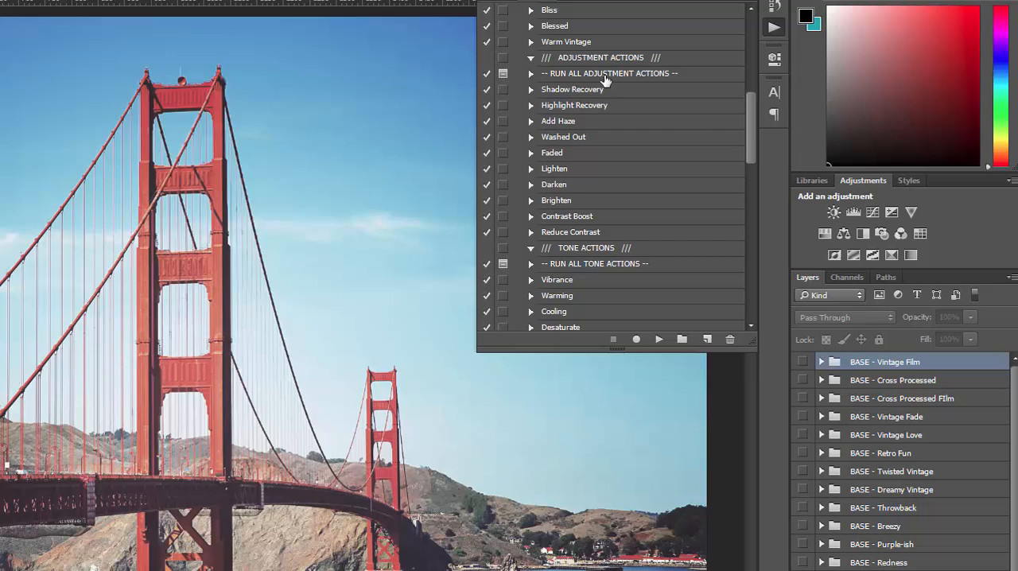
pyautogui.click(603, 75)
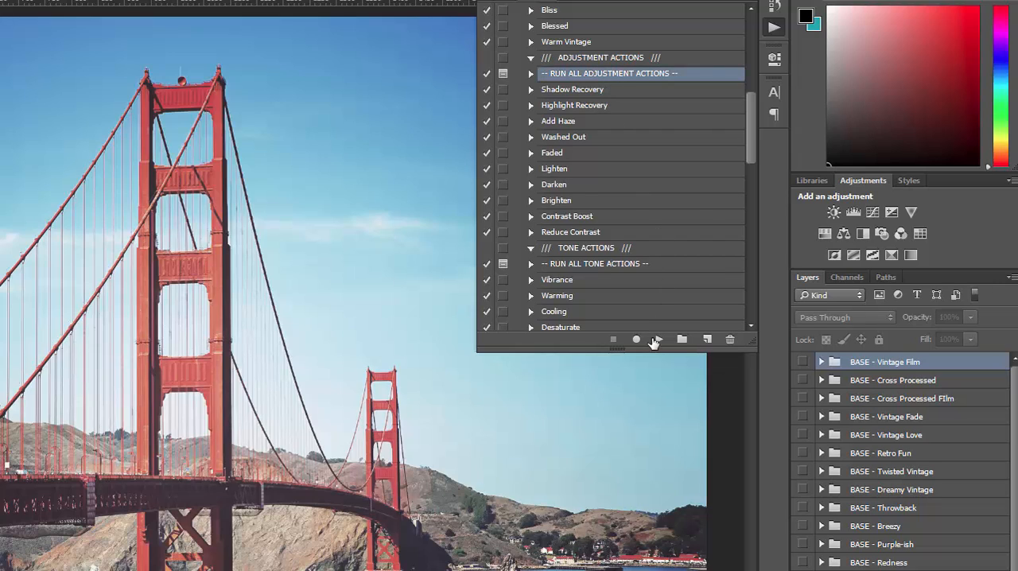
pyautogui.click(658, 341)
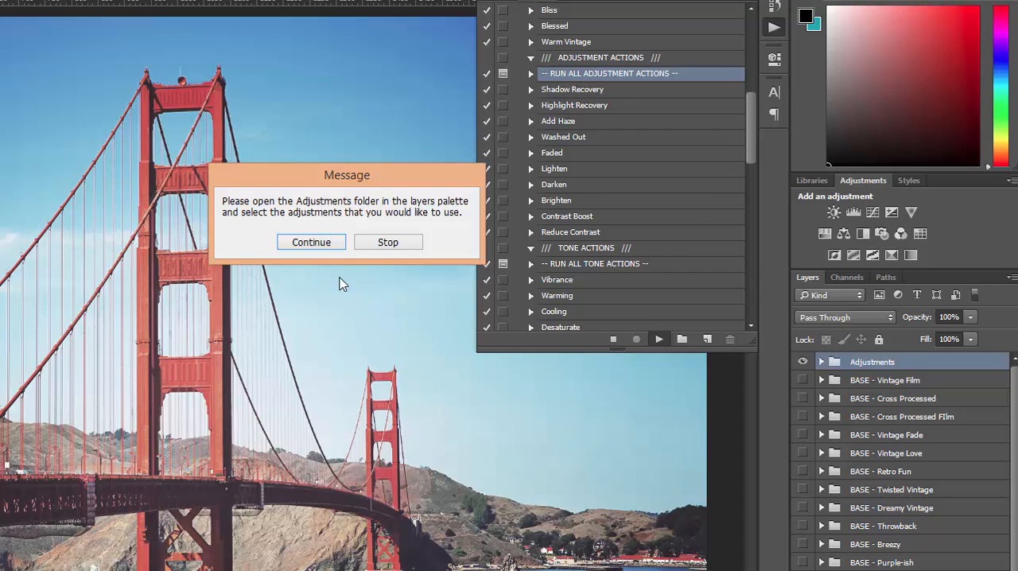
pyautogui.click(311, 243)
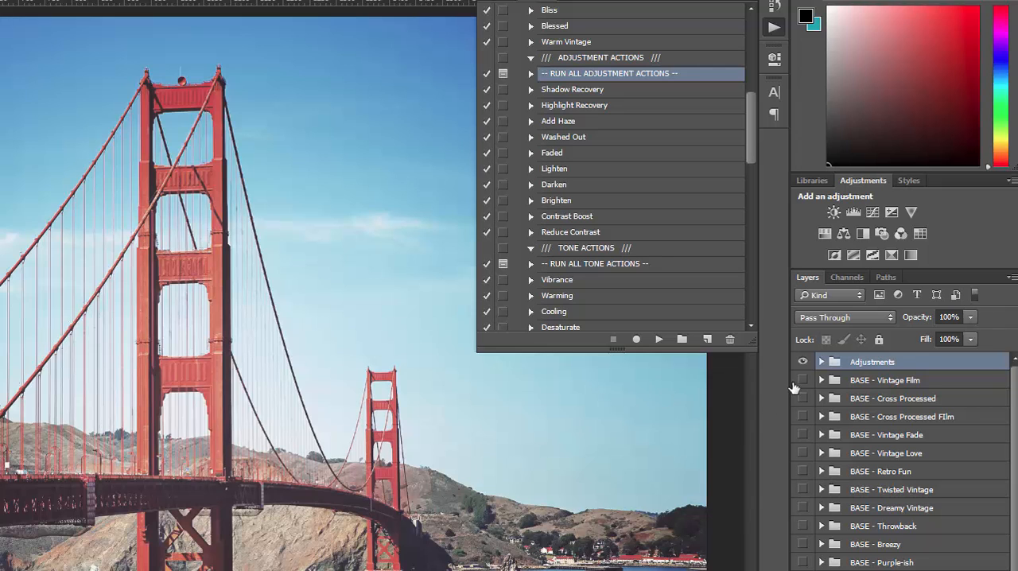
# Expand the Adjustments layer group and turn on its Shadow Recovery layer.
pyautogui.click(821, 362)
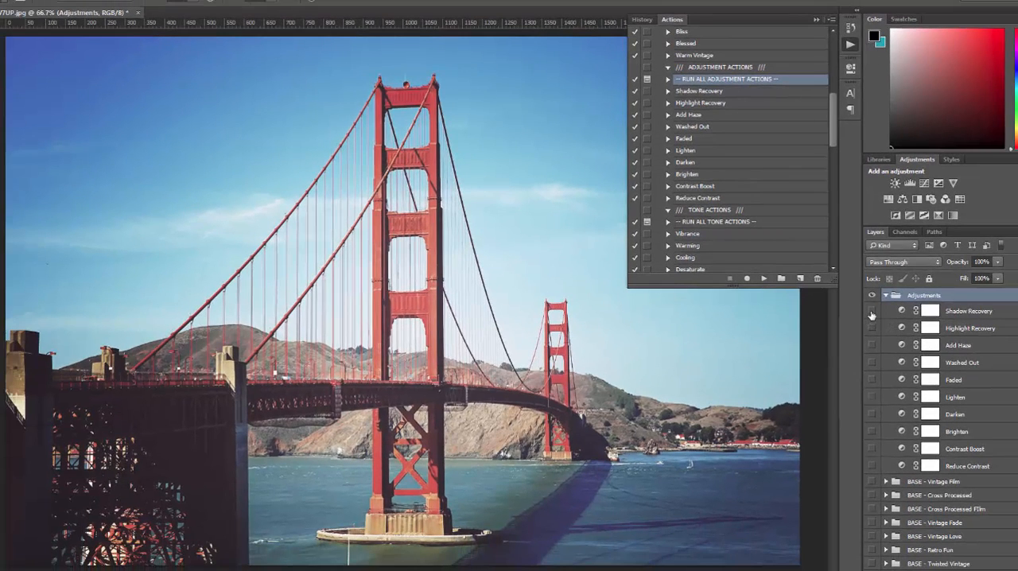
pyautogui.click(871, 311)
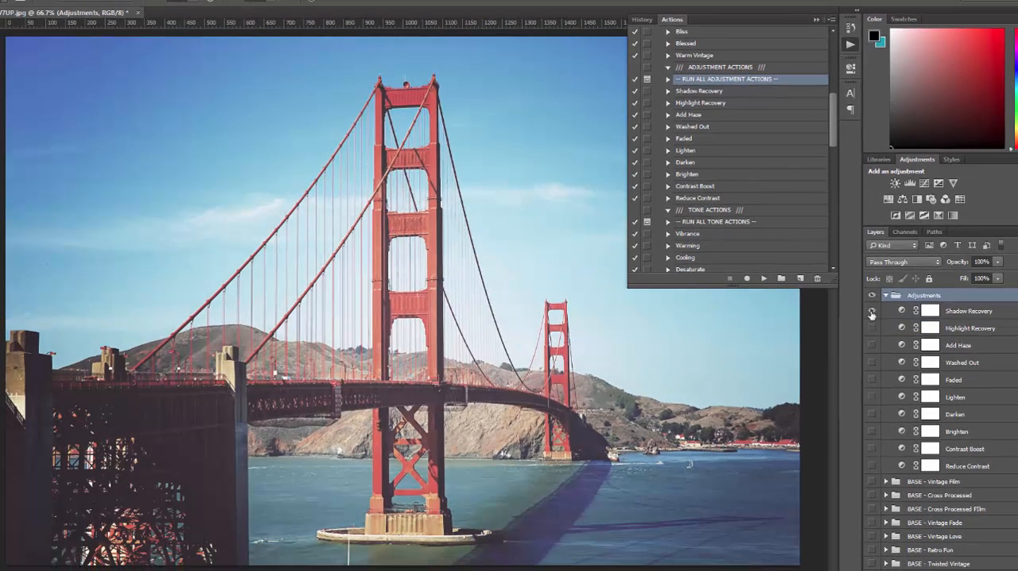
# Preview the adjustment layers from Highlight Recovery through Reduce Contrast one at a time, leaving all of them hidden.
pyautogui.click(873, 328)
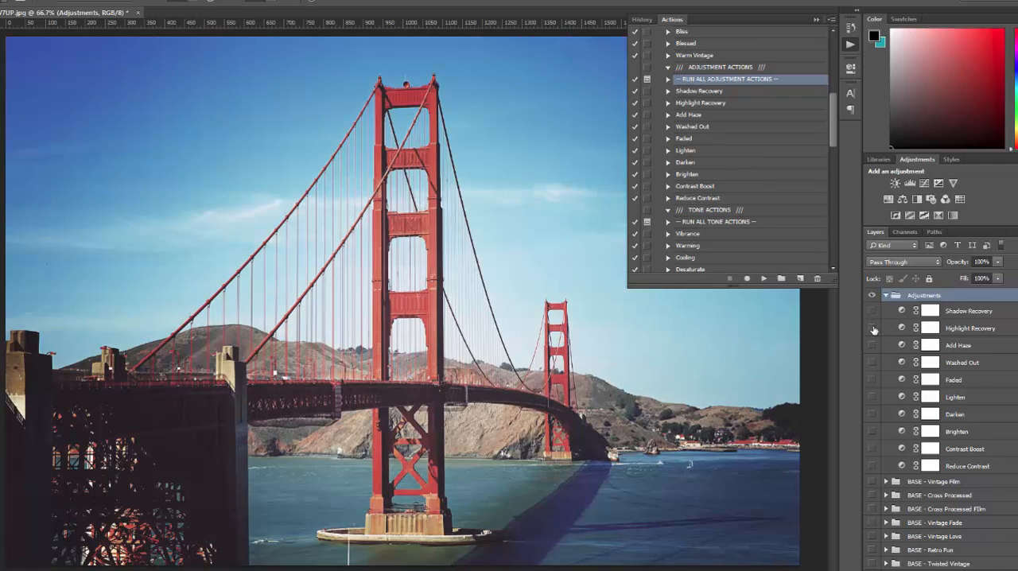
pyautogui.click(872, 345)
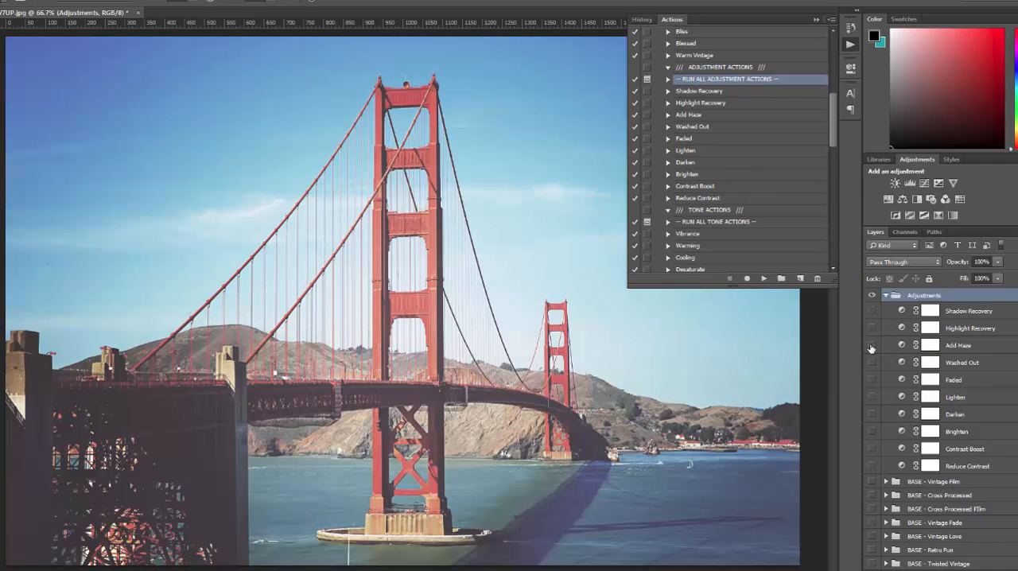
pyautogui.click(872, 362)
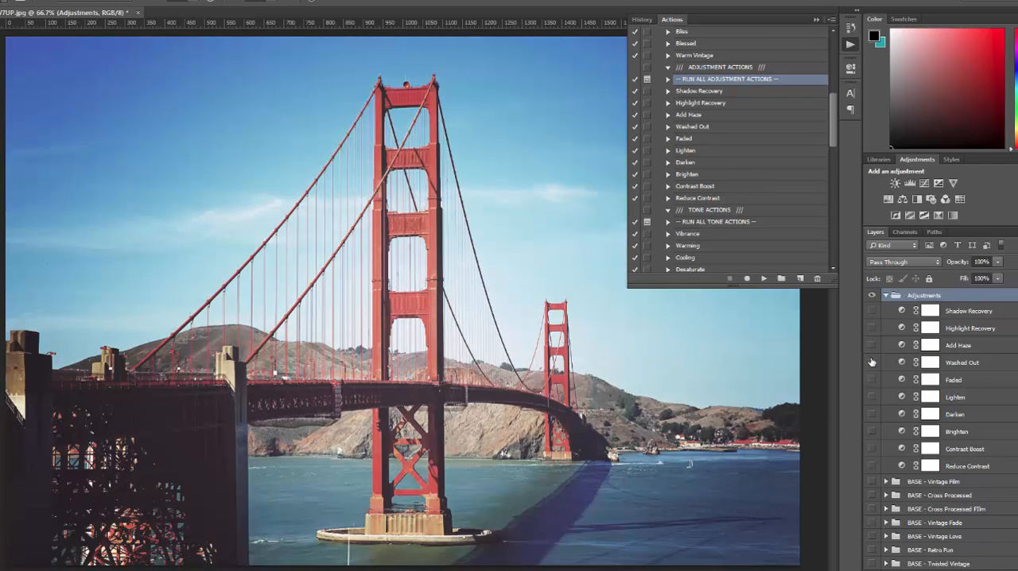
pyautogui.click(872, 364)
pyautogui.click(872, 366)
pyautogui.click(873, 381)
pyautogui.click(872, 396)
pyautogui.click(872, 414)
pyautogui.click(873, 415)
pyautogui.click(872, 431)
pyautogui.click(873, 431)
pyautogui.click(872, 449)
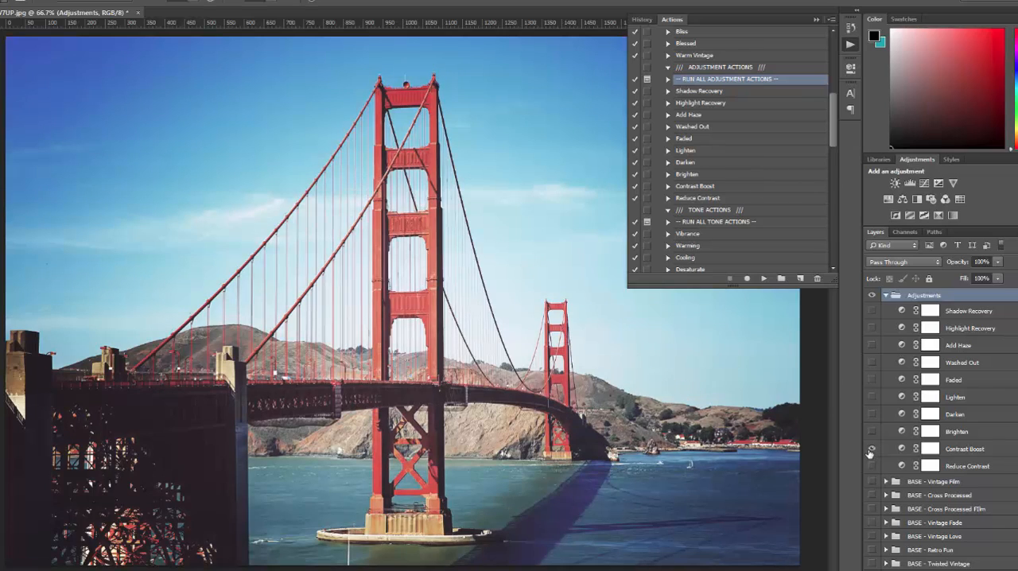
pyautogui.click(872, 449)
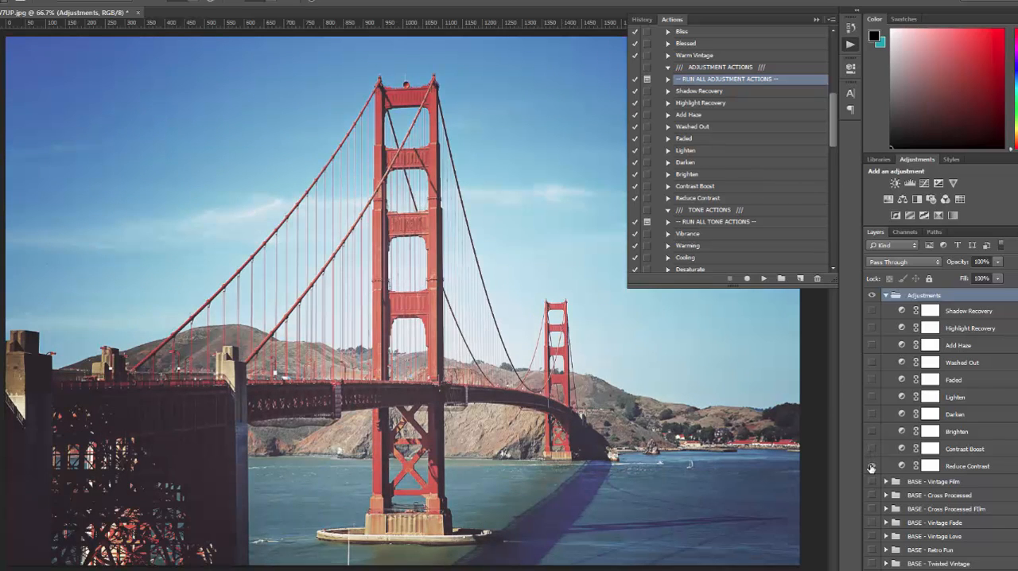
pyautogui.click(872, 466)
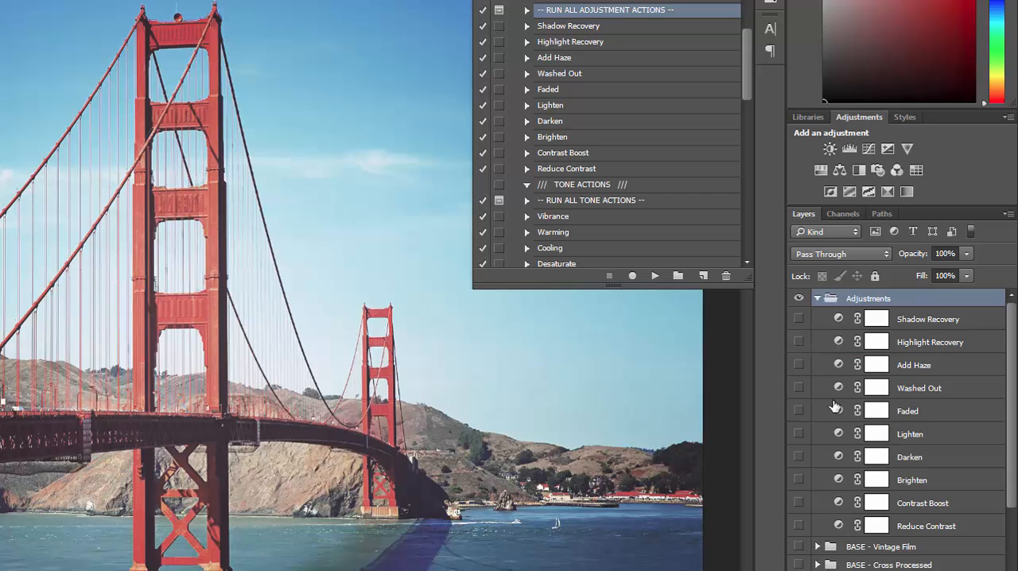
# Turn on the Darken adjustment layer, set its opacity to 25% and compare the photo with and without it.
pyautogui.click(799, 456)
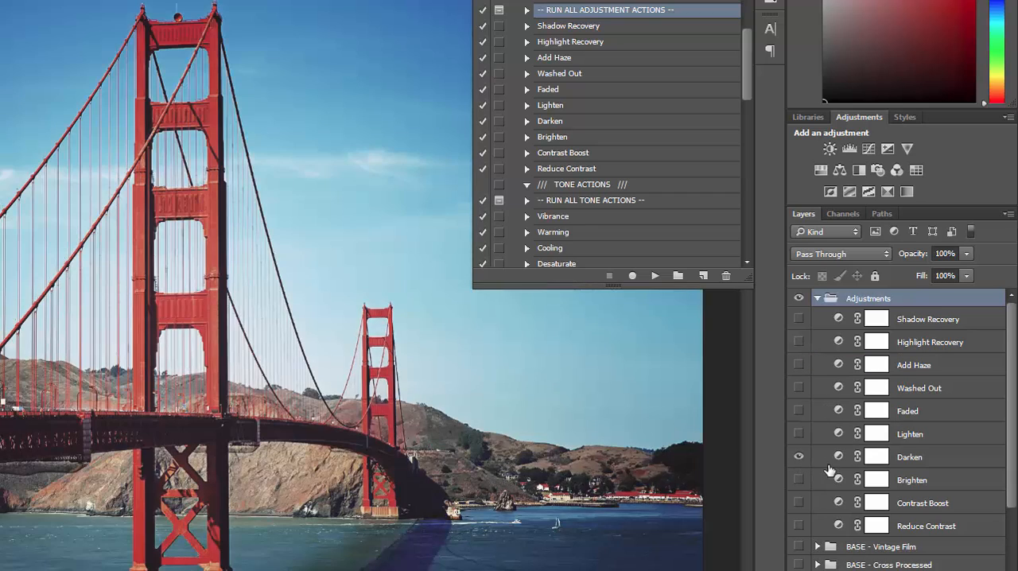
pyautogui.click(911, 461)
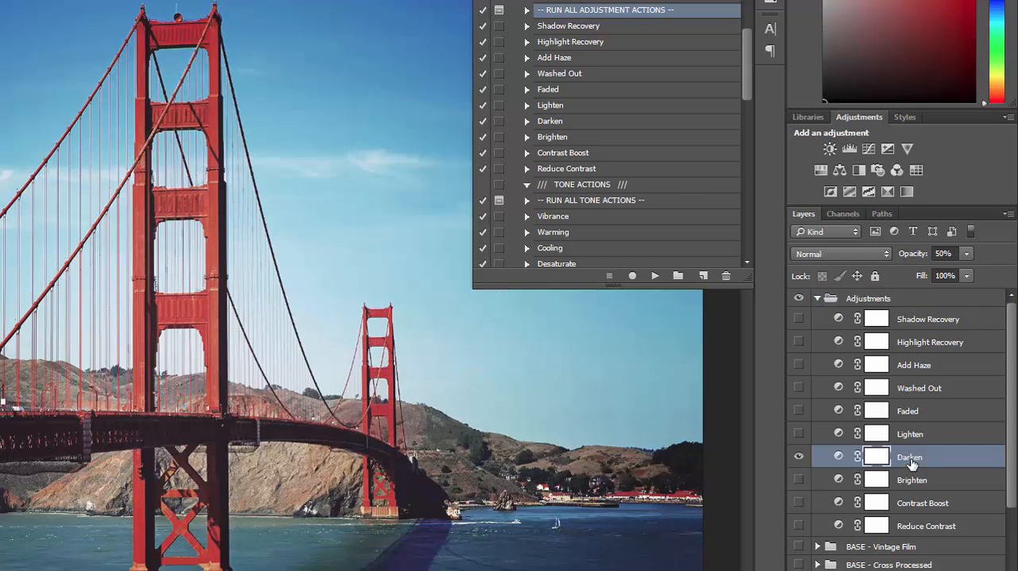
pyautogui.click(966, 255)
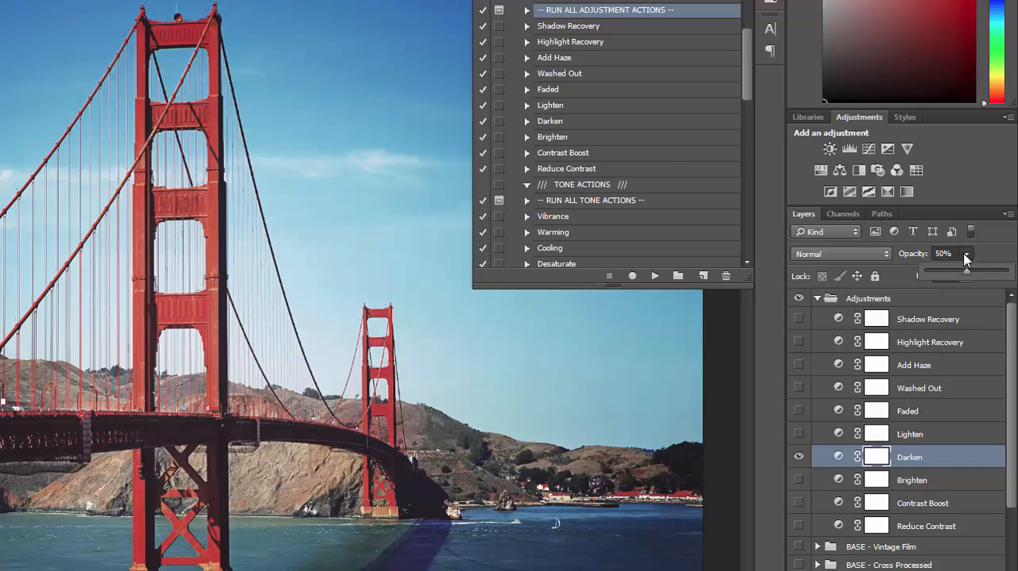
pyautogui.click(949, 253)
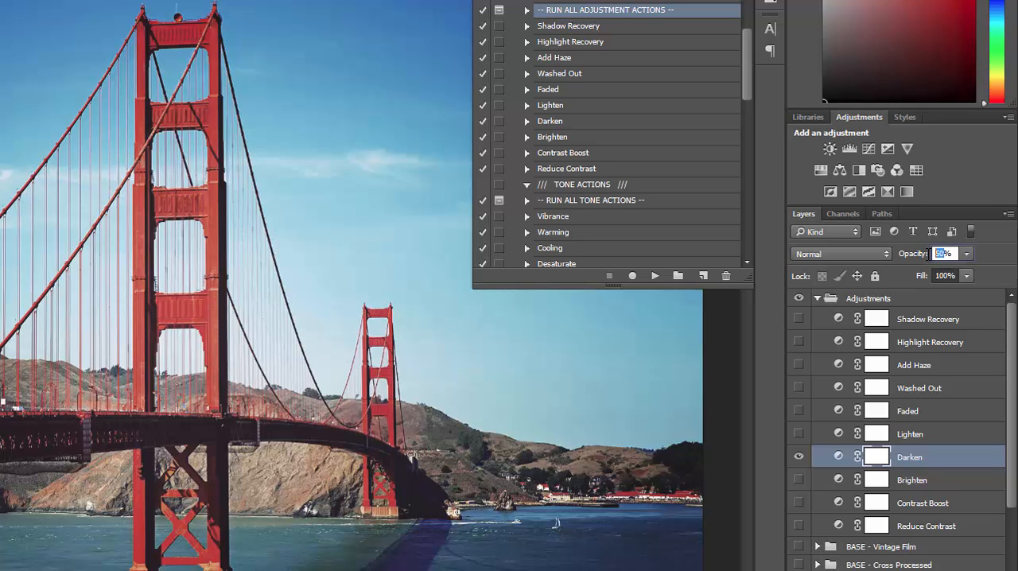
pyautogui.write('25')
pyautogui.press('Return')
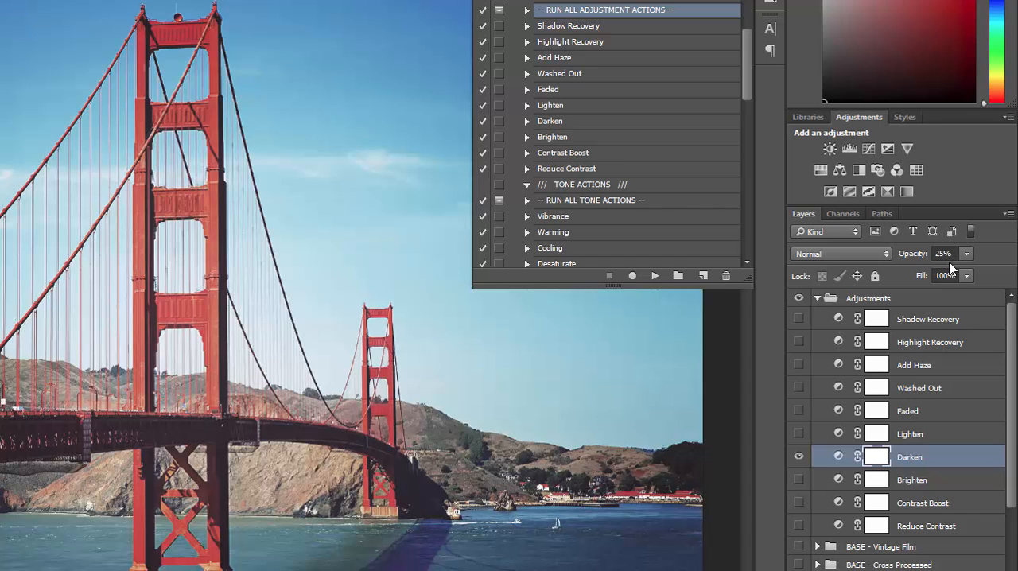
pyautogui.click(800, 458)
pyautogui.click(799, 459)
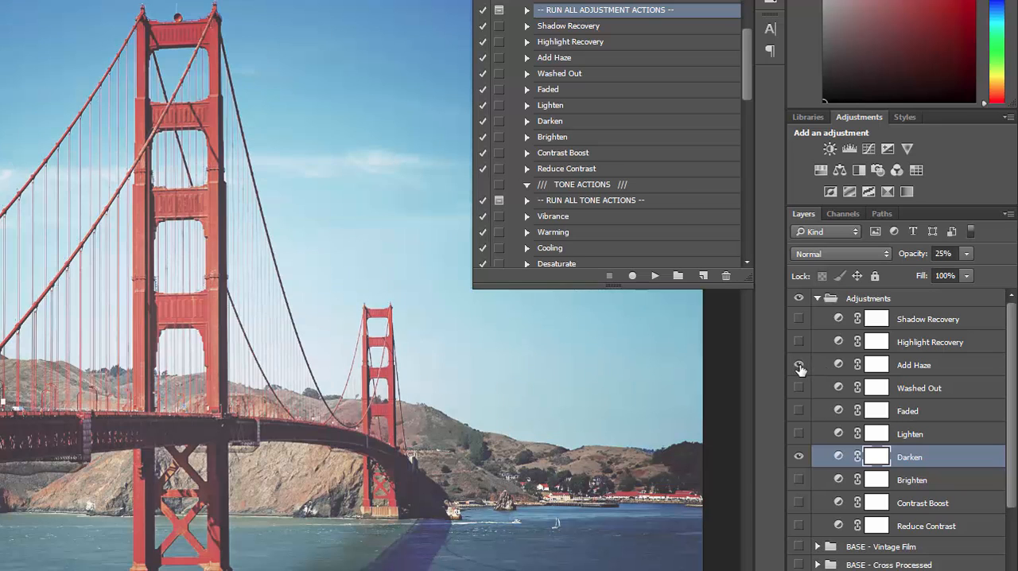
# Try the Add Haze adjustment layer at 23% opacity and hide it again.
pyautogui.click(798, 365)
pyautogui.click(925, 371)
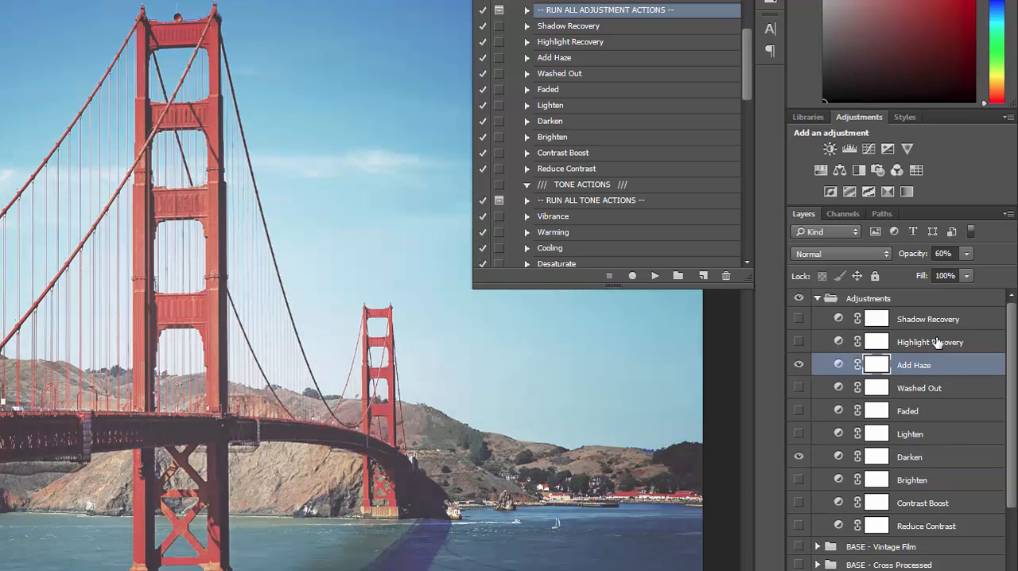
pyautogui.click(966, 254)
pyautogui.moveTo(965, 271); pyautogui.dragTo(937, 282)
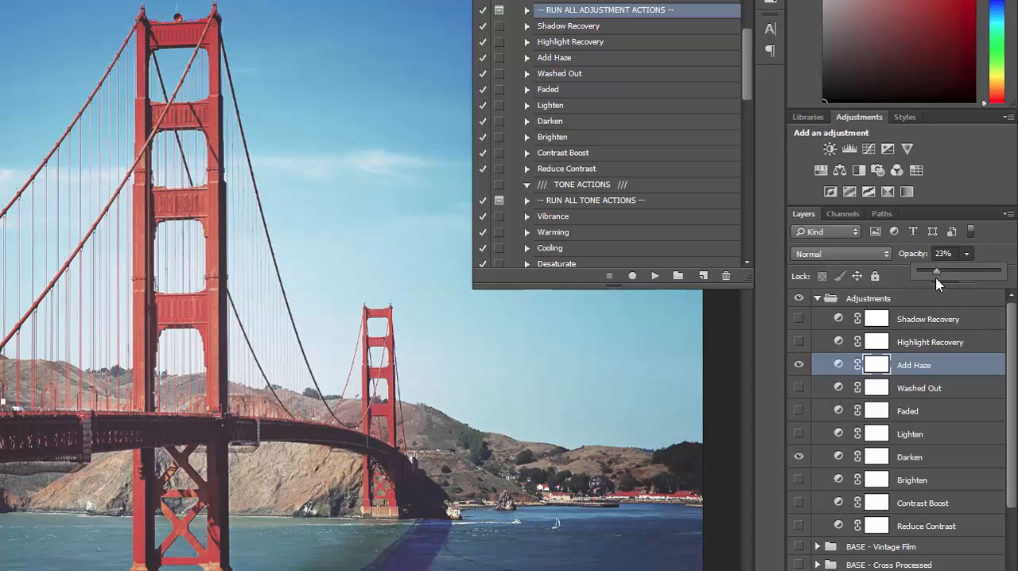
pyautogui.click(799, 365)
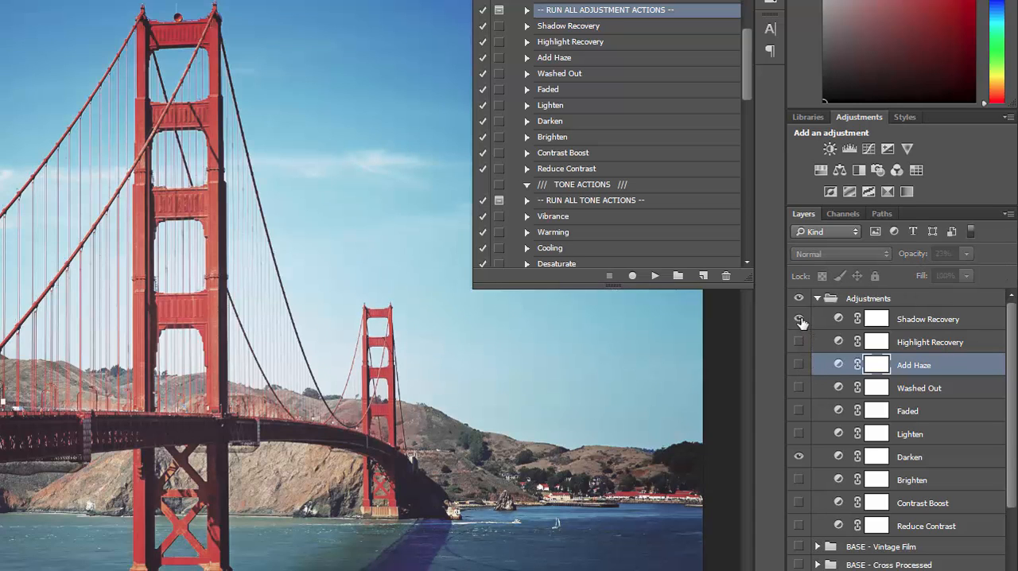
# Turn on the Highlight Recovery layer, leaving Shadow Recovery hidden, and collapse the Adjustments group.
pyautogui.click(798, 319)
pyautogui.click(799, 342)
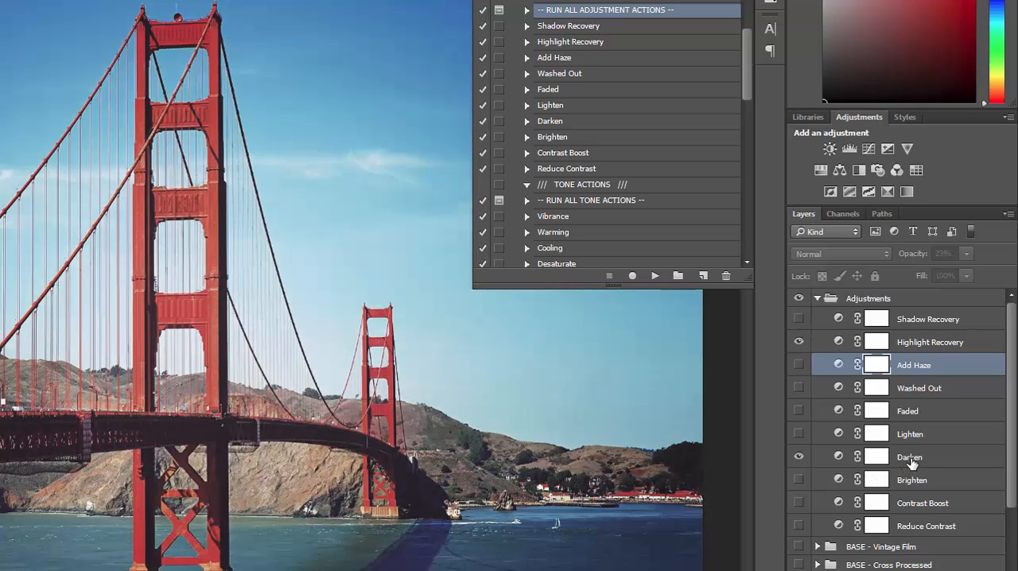
pyautogui.click(817, 301)
pyautogui.click(818, 301)
# Play the RUN ALL TONE ACTIONS action through to completion, continuing past its message.
pyautogui.scroll(-2, 605, 174)
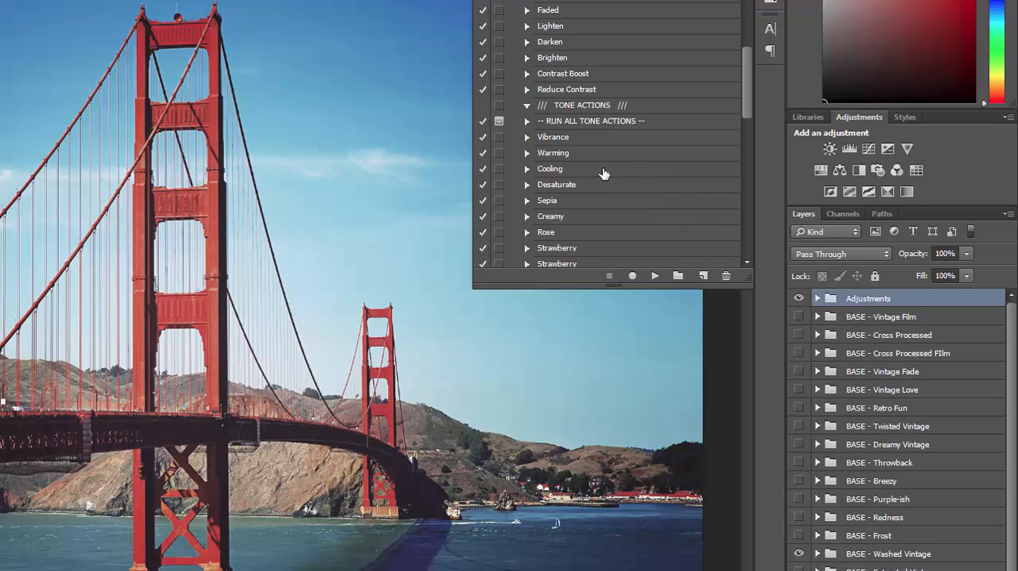
pyautogui.scroll(-2, 605, 173)
pyautogui.click(566, 43)
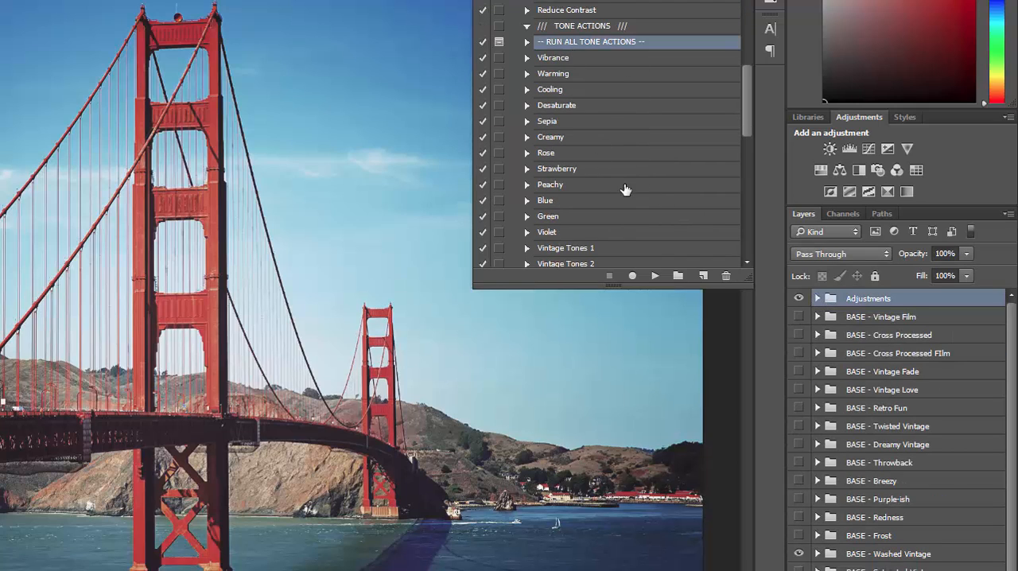
pyautogui.click(655, 276)
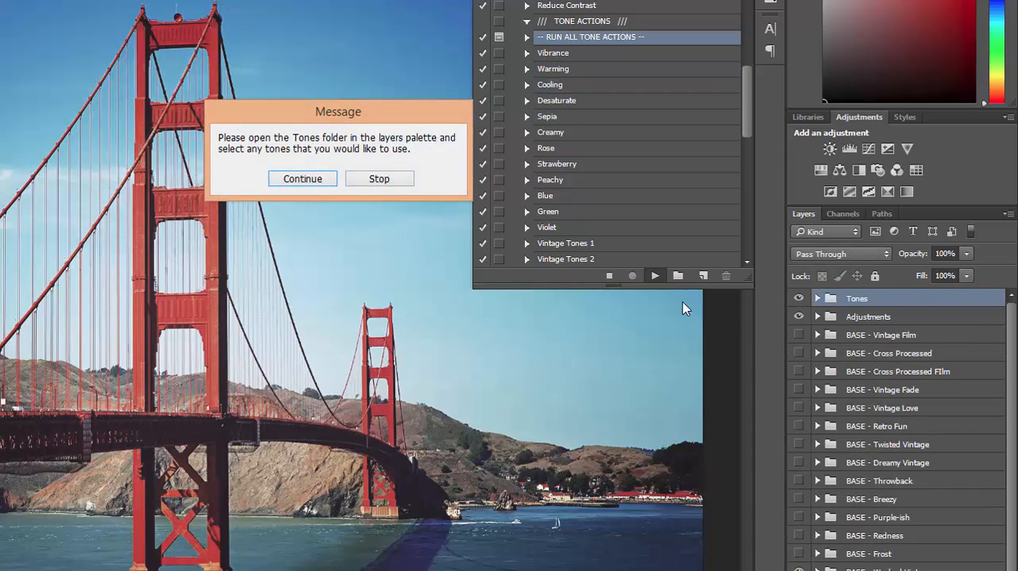
pyautogui.click(307, 180)
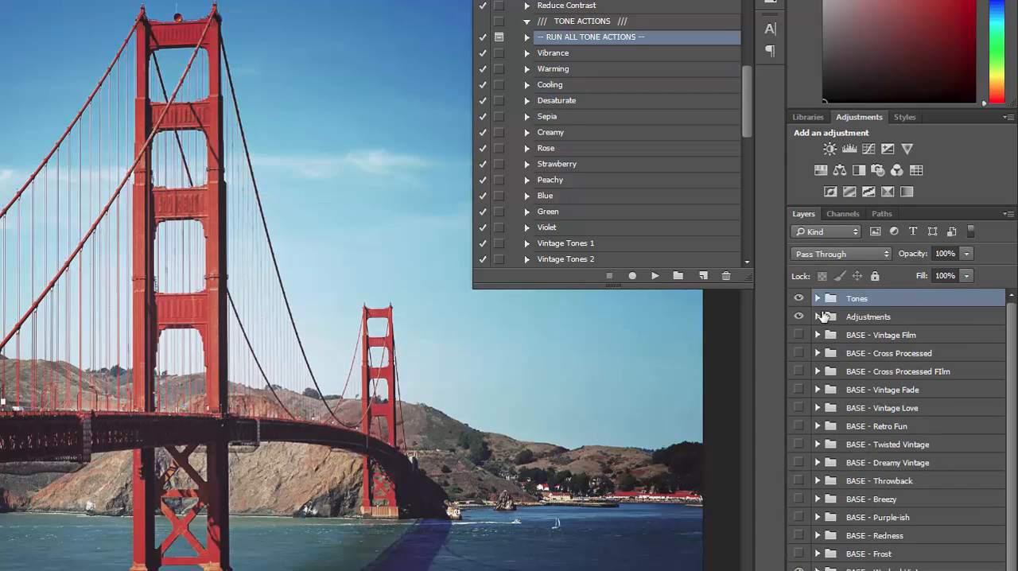
# Expand the Tones layer group and try its Vibrant layer at 24% opacity, hiding that layer again.
pyautogui.click(817, 299)
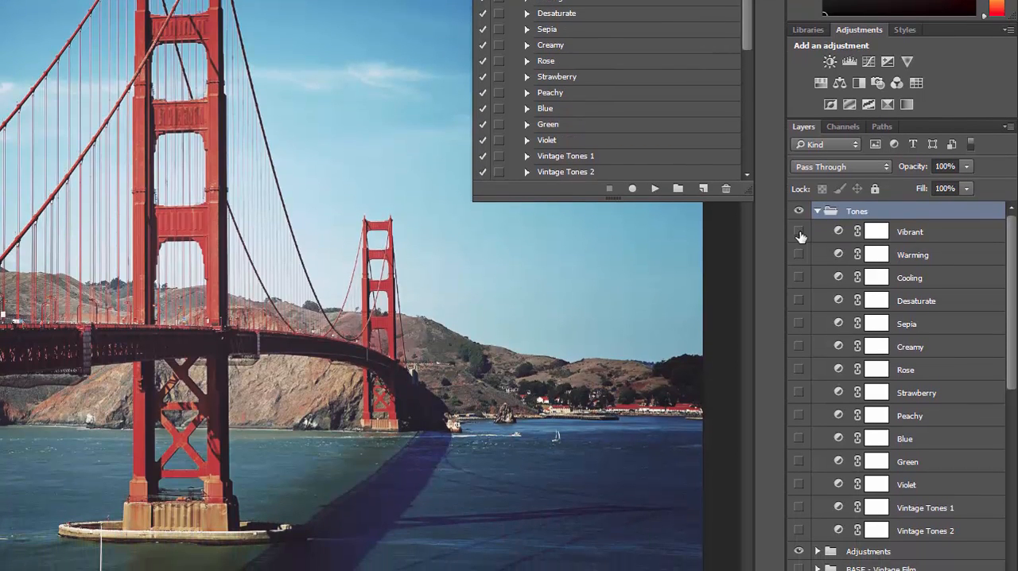
pyautogui.click(798, 231)
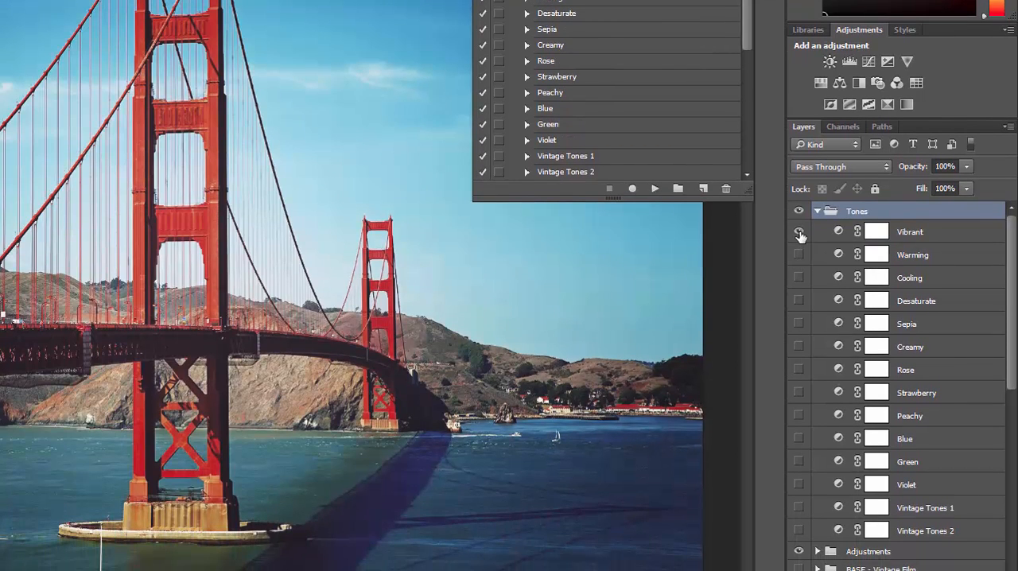
pyautogui.click(937, 232)
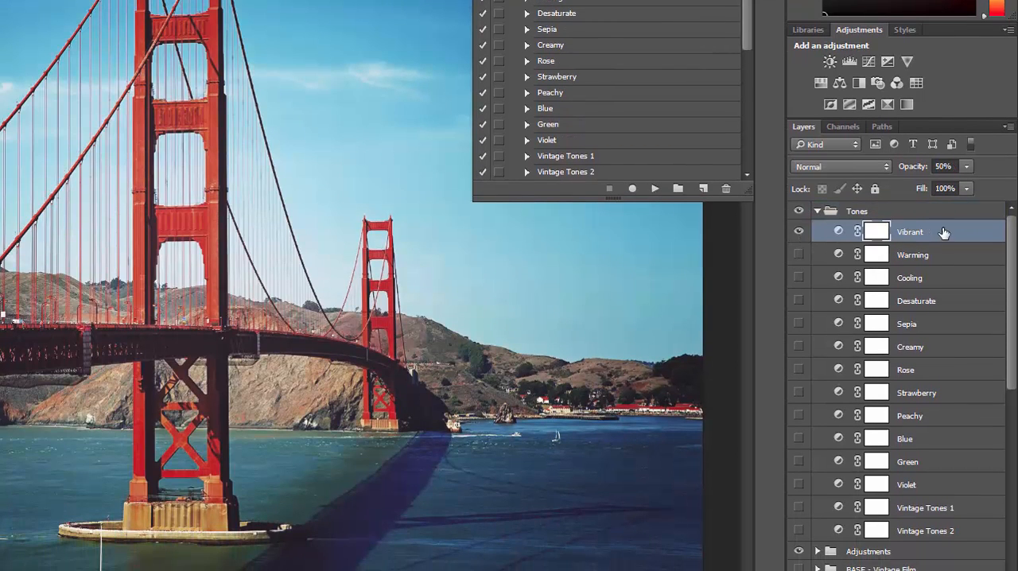
pyautogui.click(967, 168)
pyautogui.moveTo(968, 188); pyautogui.dragTo(946, 196)
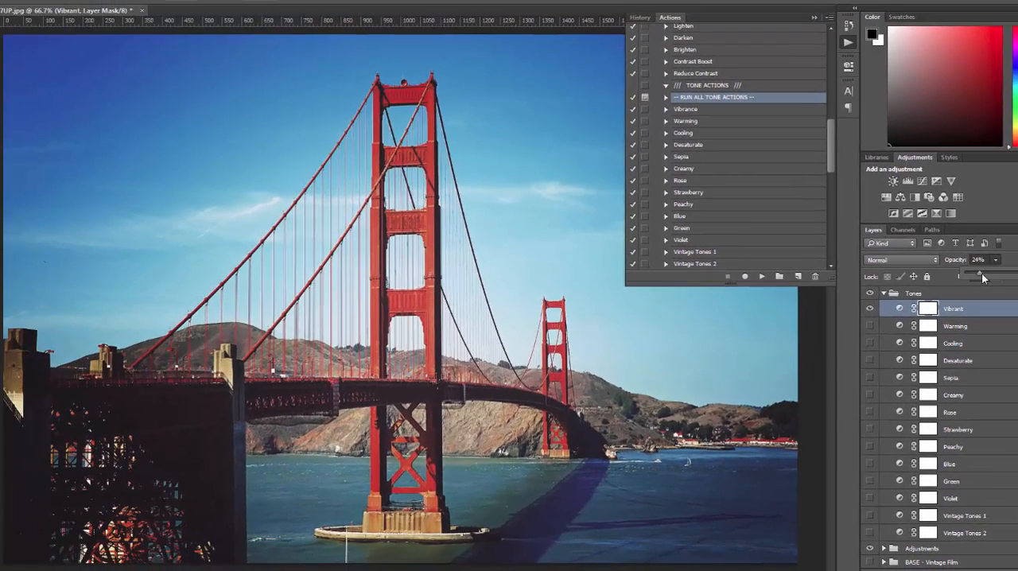
pyautogui.press('Return')
pyautogui.click(871, 310)
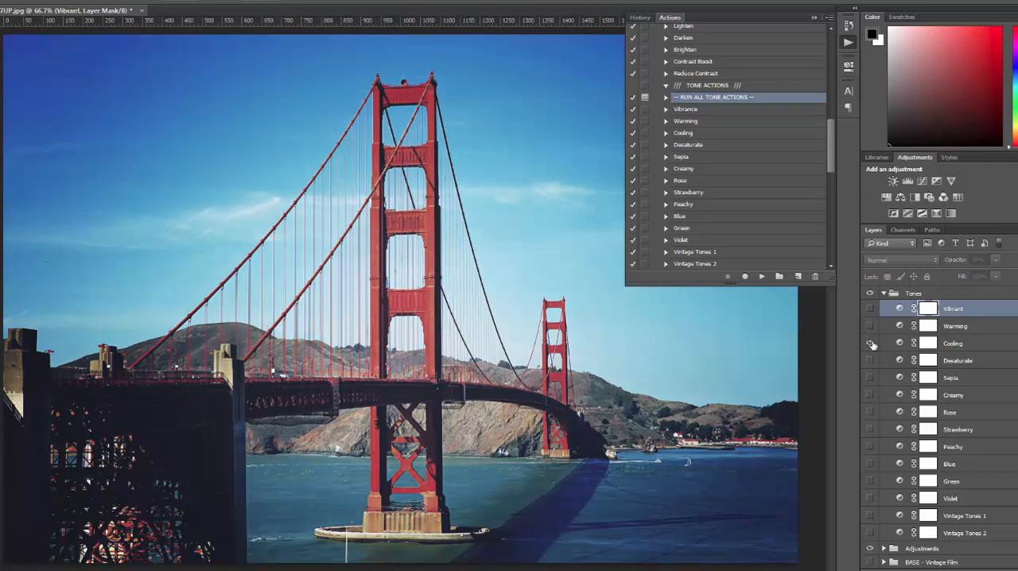
# Preview the Cooling tone and the Desaturate tone at 100% opacity, leaving both layers hidden.
pyautogui.click(871, 343)
pyautogui.click(871, 361)
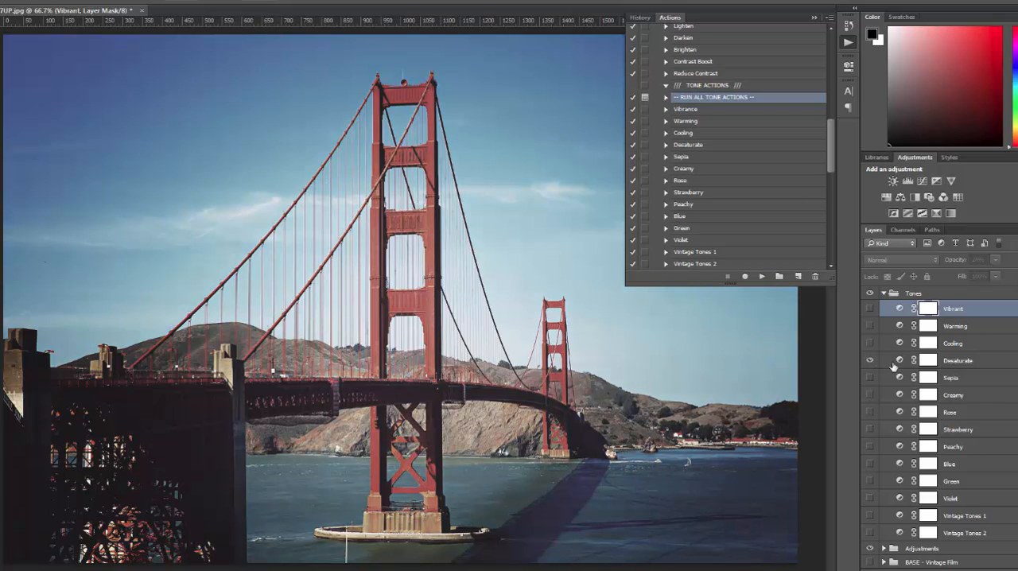
pyautogui.click(958, 362)
pyautogui.click(996, 260)
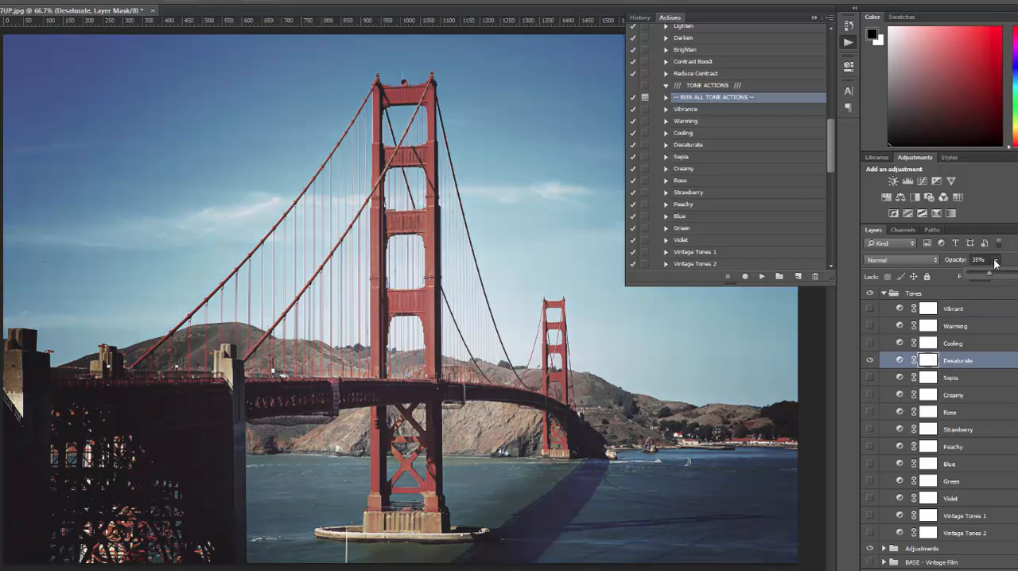
pyautogui.moveTo(989, 278); pyautogui.dragTo(1017, 279)
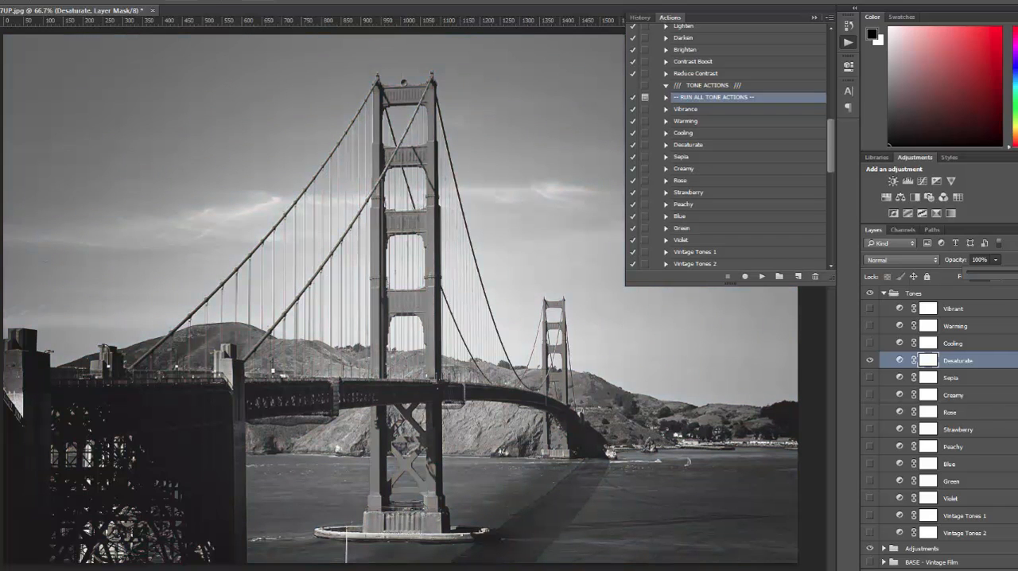
pyautogui.click(1006, 265)
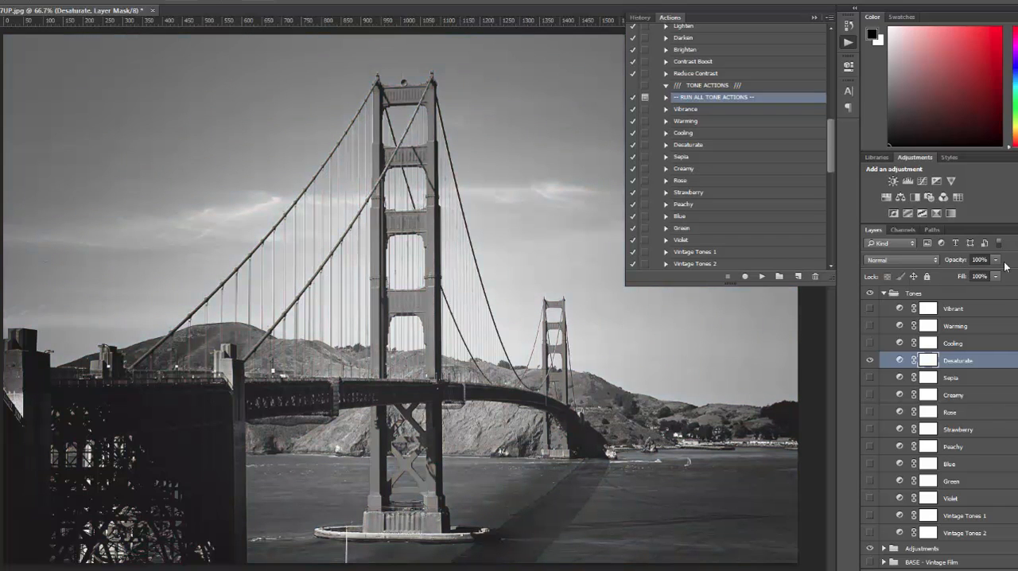
pyautogui.click(870, 360)
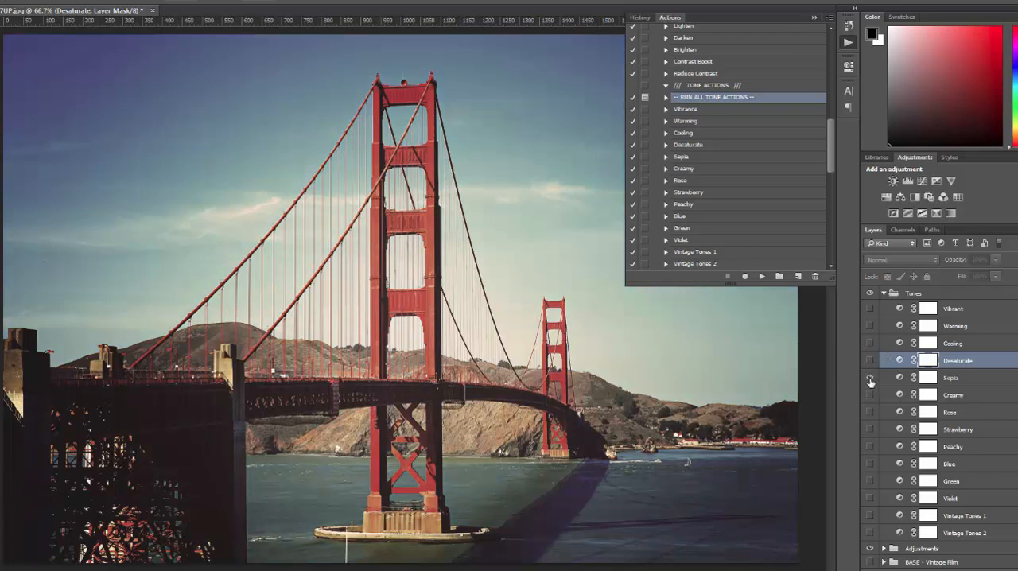
# Preview the tone layers from Sepia through Violet one at a time, hiding each one after viewing.
pyautogui.click(870, 377)
pyautogui.click(870, 395)
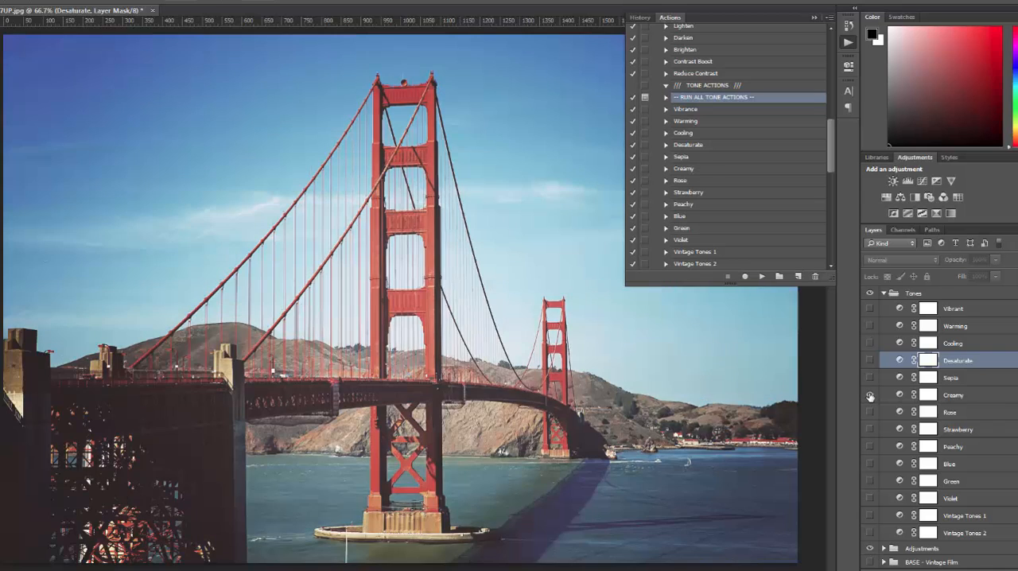
pyautogui.click(870, 395)
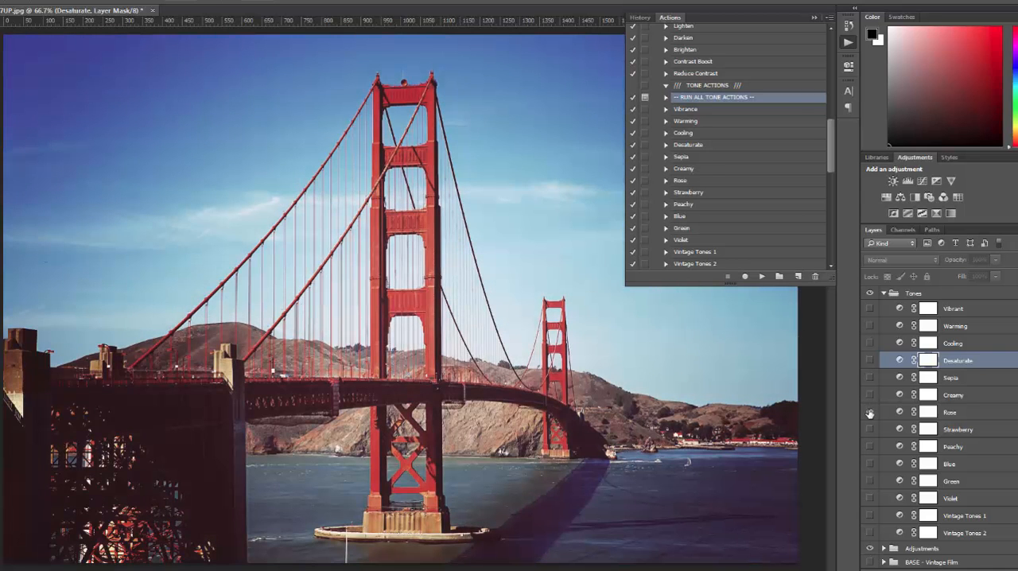
pyautogui.click(870, 430)
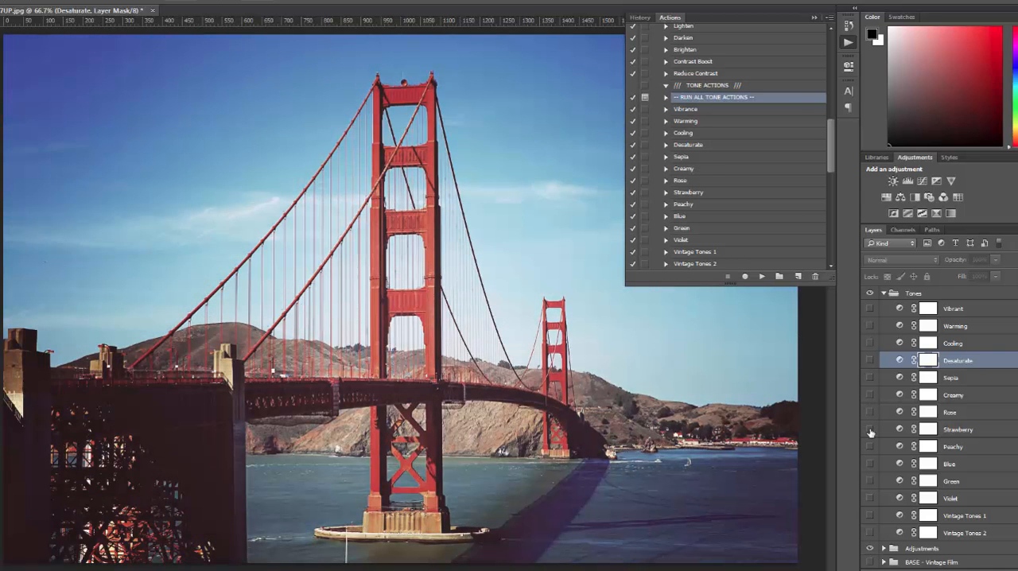
pyautogui.click(870, 430)
pyautogui.click(870, 448)
pyautogui.click(871, 449)
pyautogui.click(870, 465)
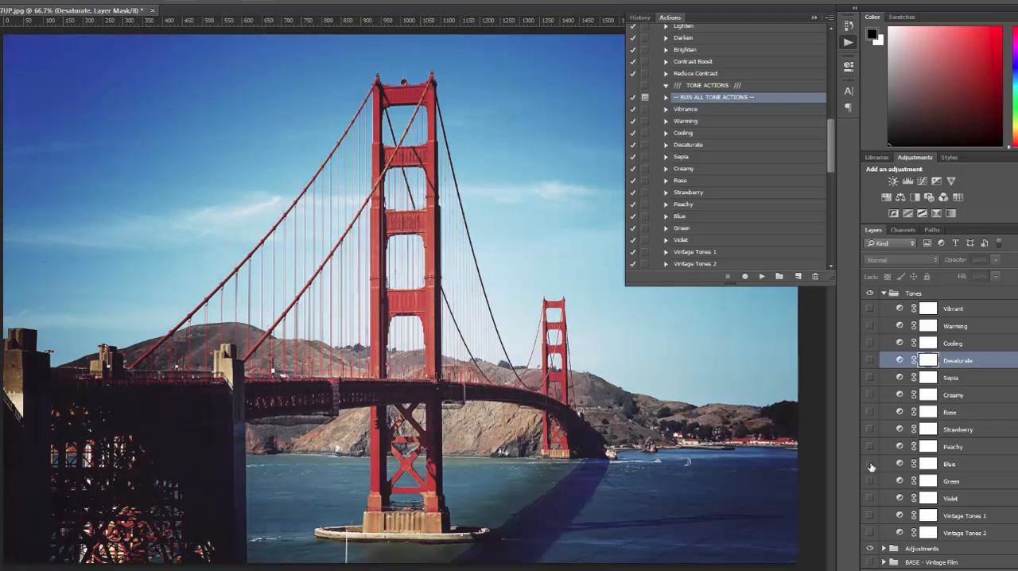
pyautogui.click(871, 482)
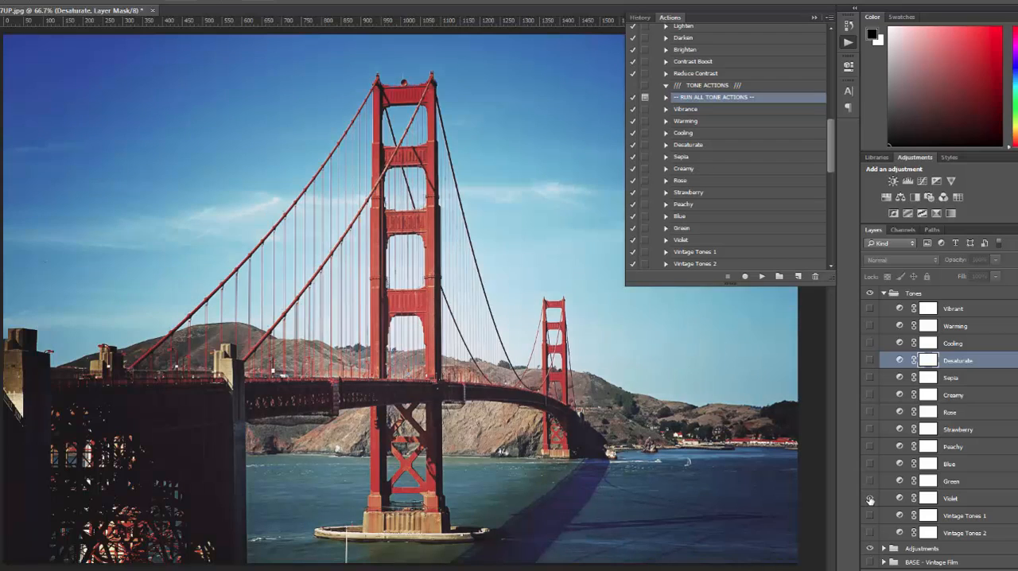
pyautogui.click(871, 499)
# Turn on the Vintage Tones 1 layer and lower its opacity to 7%.
pyautogui.click(872, 516)
pyautogui.click(872, 517)
pyautogui.click(965, 517)
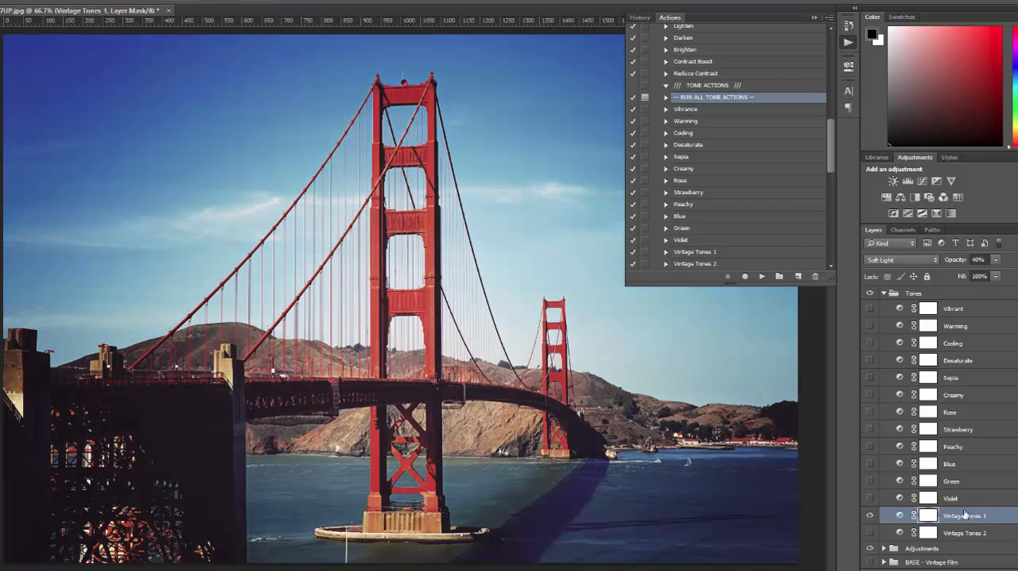
pyautogui.click(998, 260)
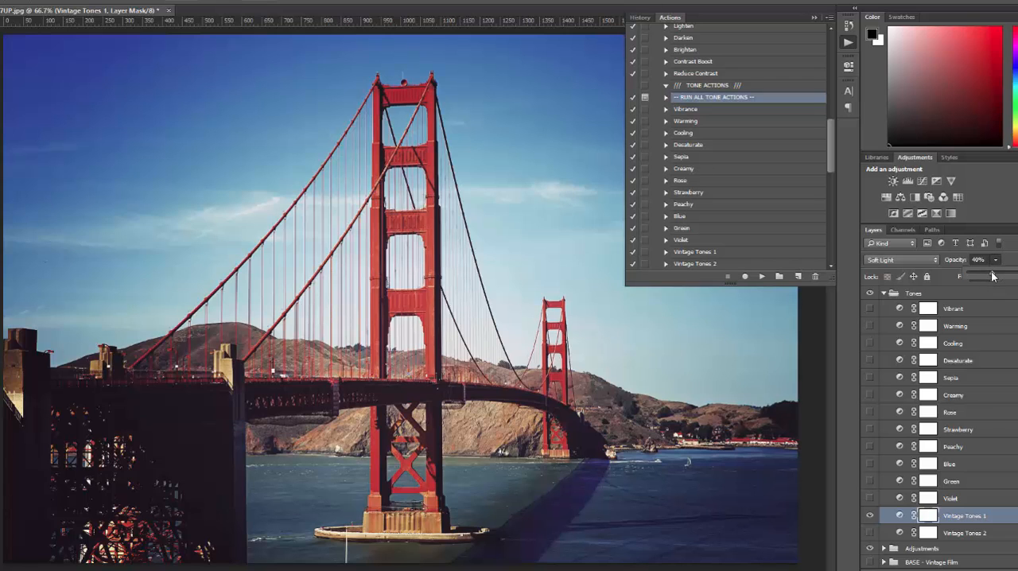
pyautogui.moveTo(993, 276); pyautogui.dragTo(972, 276)
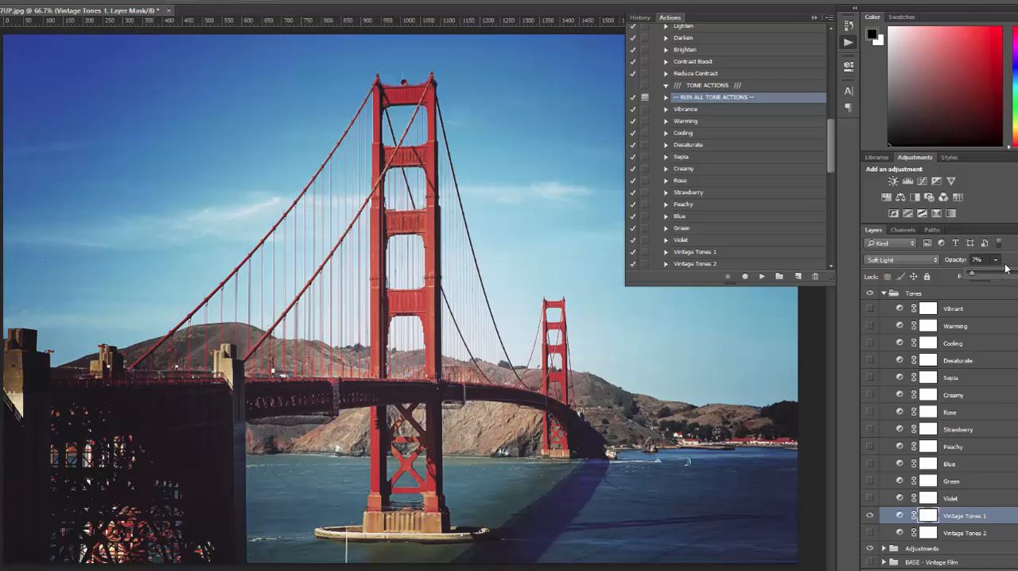
# Hide the Vintage Tones 1 layer, turn on Vintage Tones 2 instead and set its opacity to 15%.
pyautogui.click(870, 516)
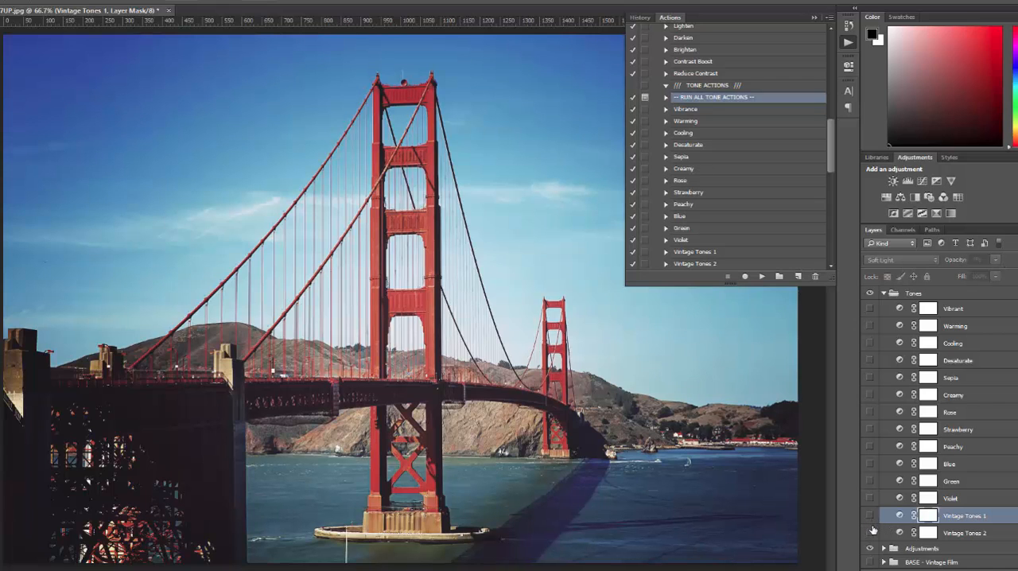
pyautogui.click(871, 532)
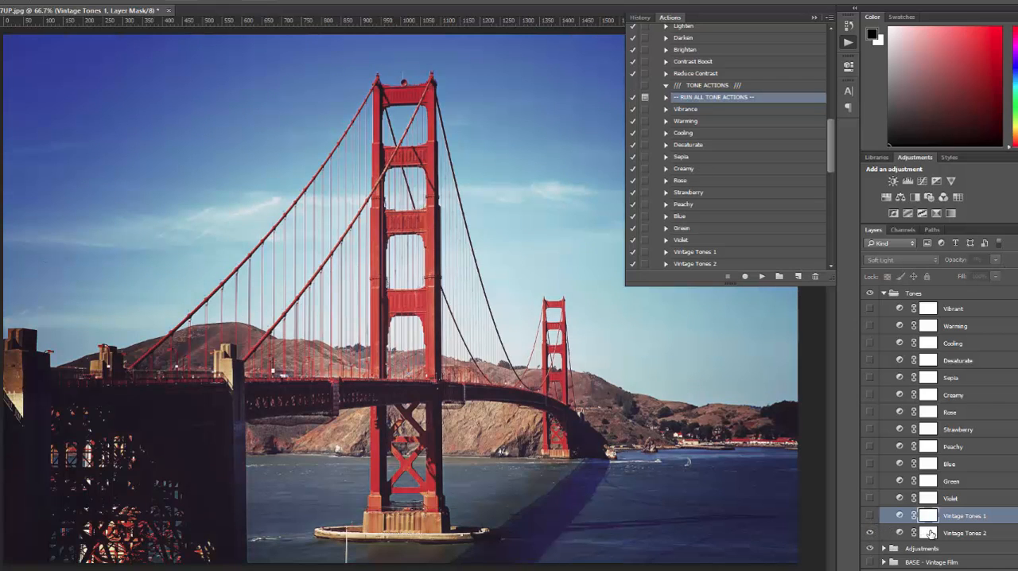
pyautogui.click(946, 533)
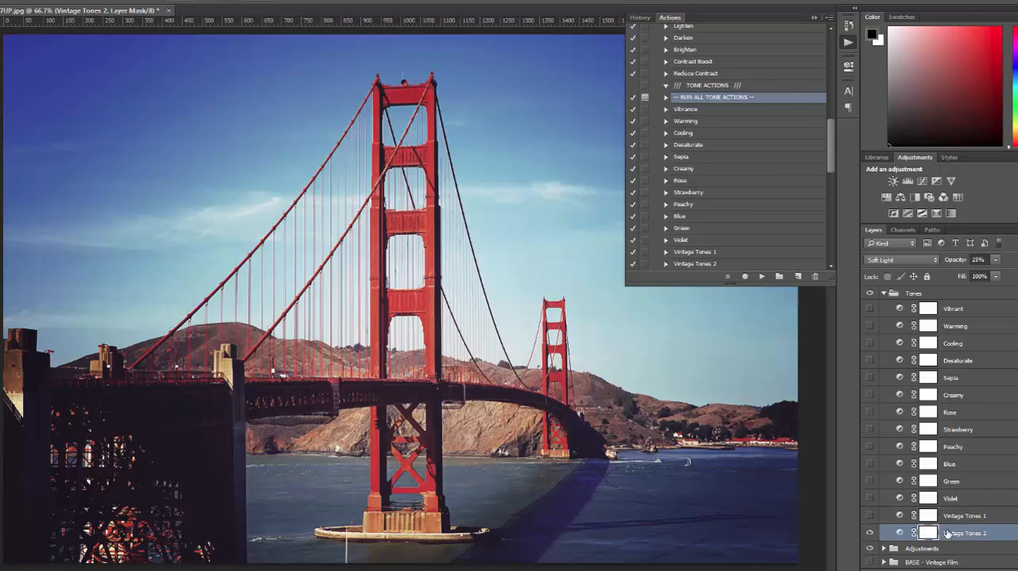
pyautogui.click(994, 262)
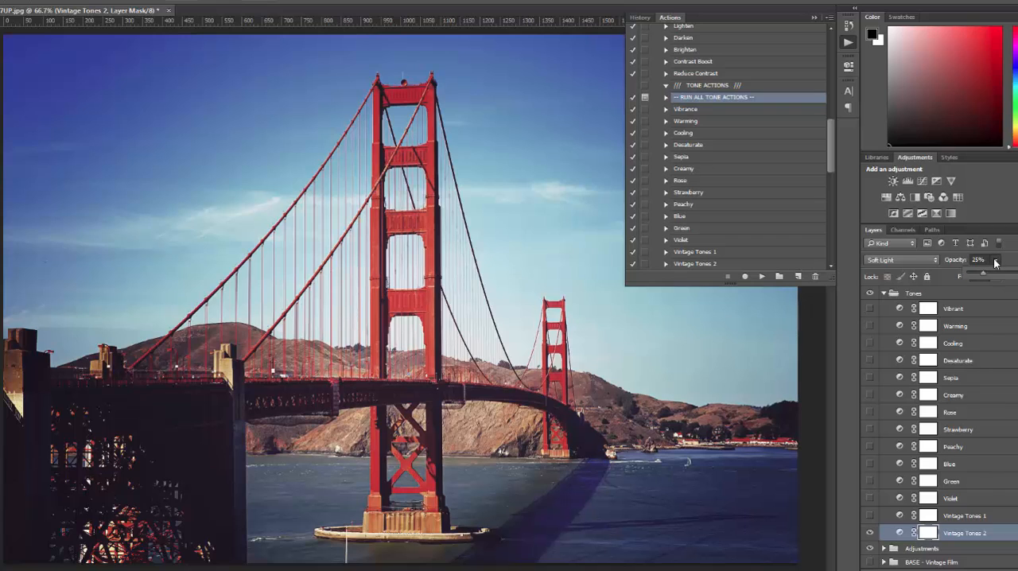
pyautogui.click(994, 261)
pyautogui.doubleClick(976, 260)
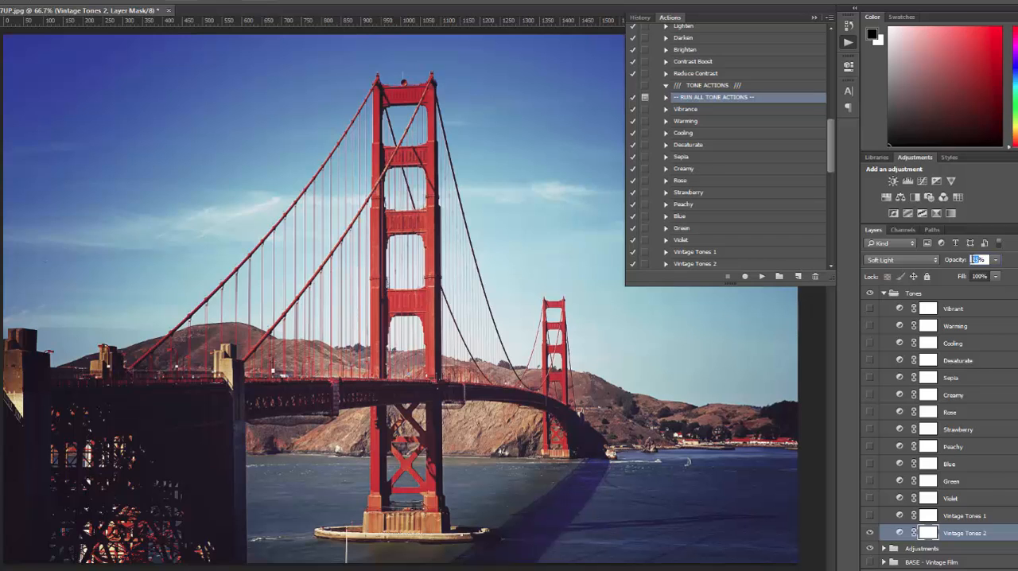
pyautogui.write('15')
pyautogui.press('Return')
# Collapse the Tones group and run the RUN ALL LIGHT LEAKS action, continuing past its message.
pyautogui.click(891, 296)
pyautogui.click(883, 295)
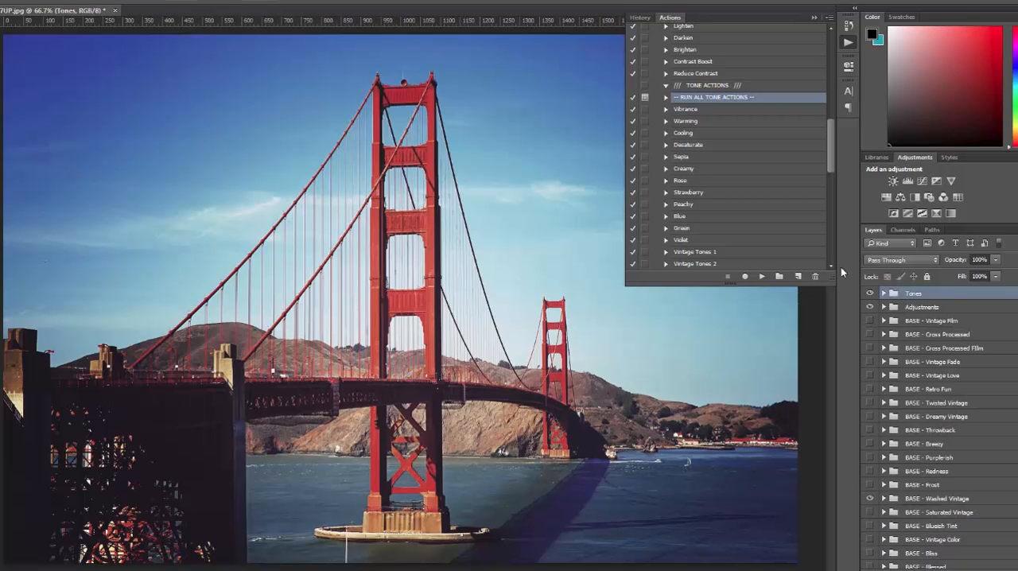
pyautogui.scroll(-1, 716, 164)
pyautogui.scroll(-4, 716, 164)
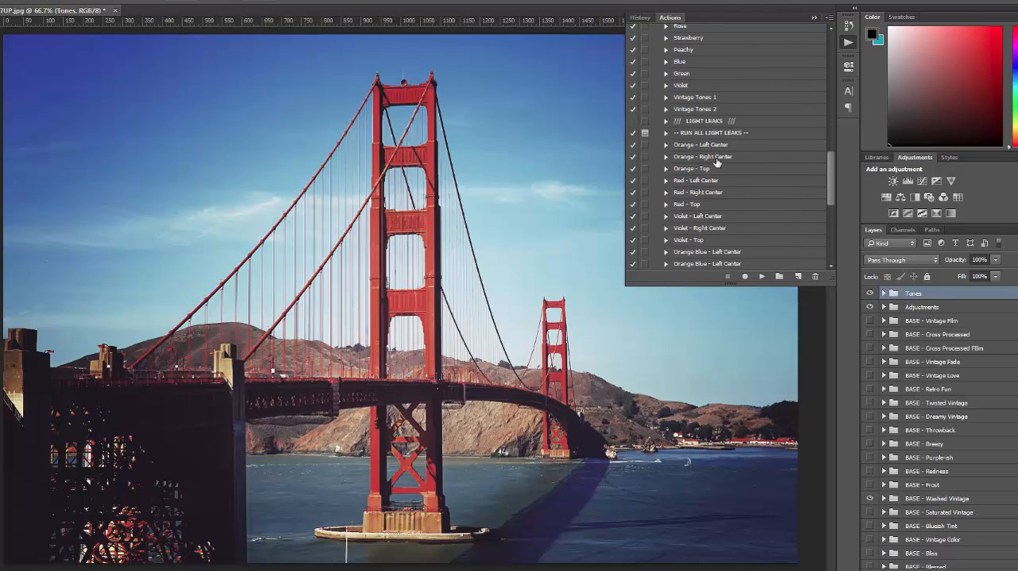
pyautogui.click(731, 133)
pyautogui.scroll(-1, 736, 137)
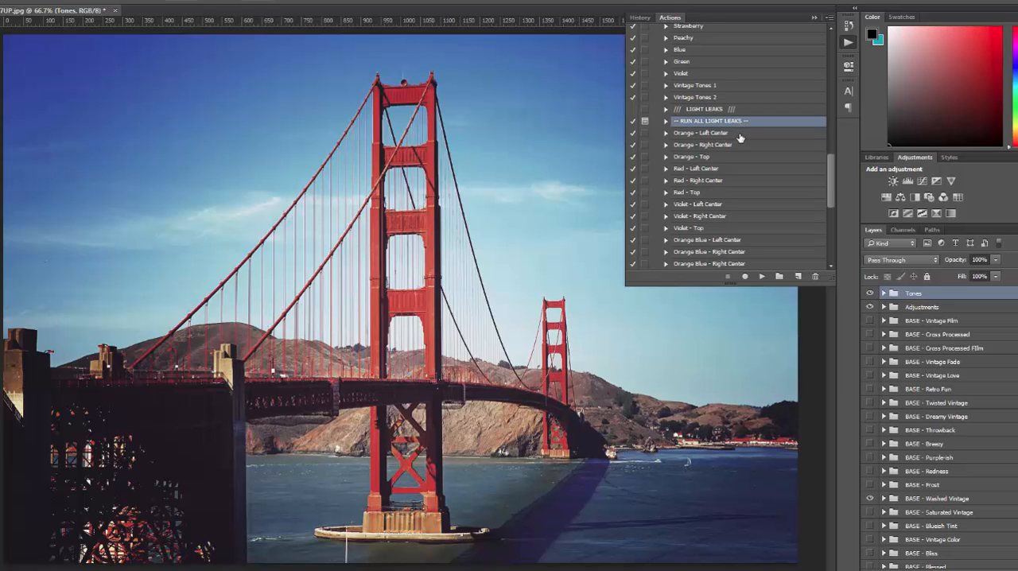
pyautogui.click(762, 277)
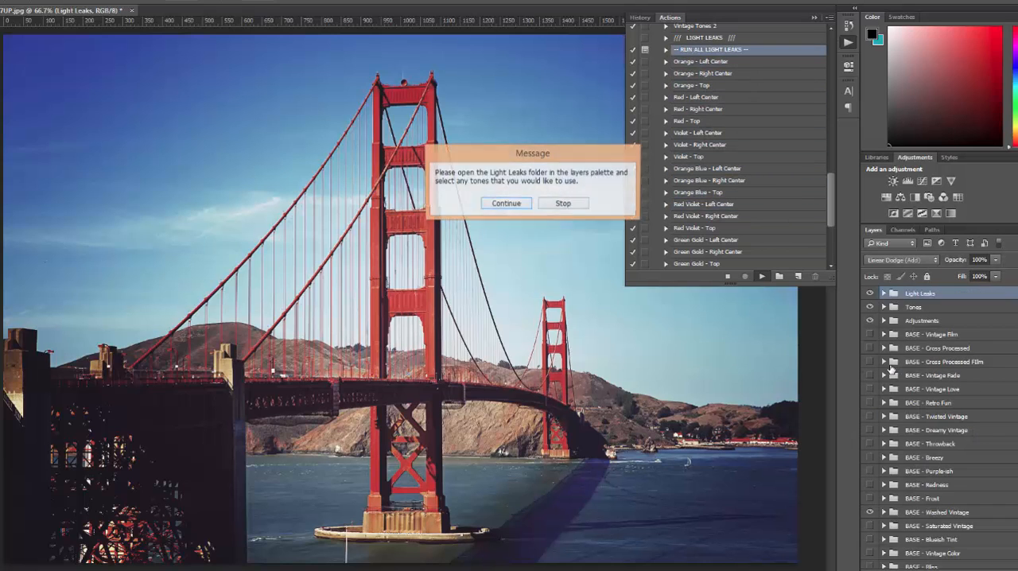
pyautogui.click(505, 204)
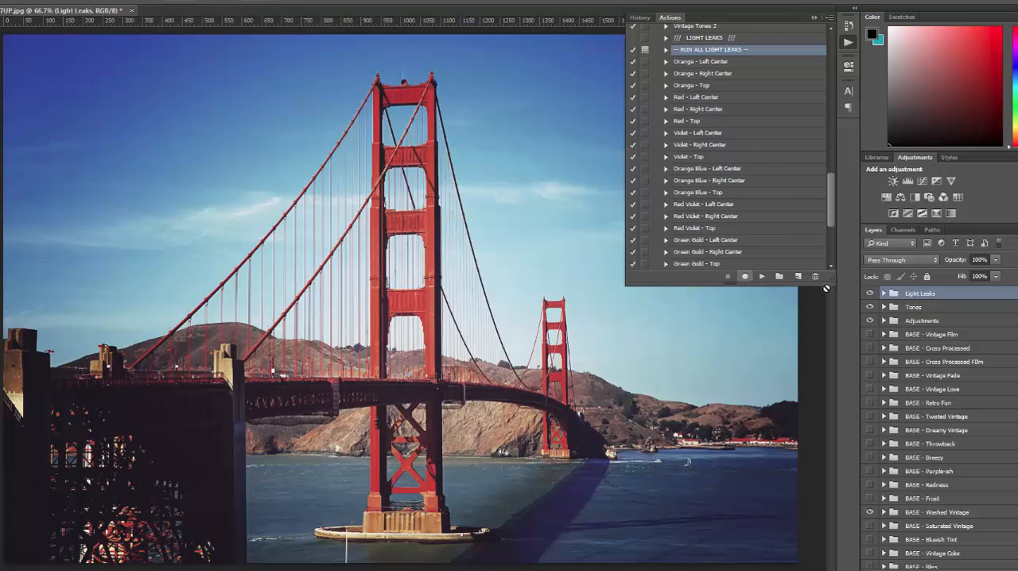
# Expand the Light Leaks group and preview the Orange Left Center, Orange Right Center and Orange Top layers, hiding each one after viewing.
pyautogui.click(884, 294)
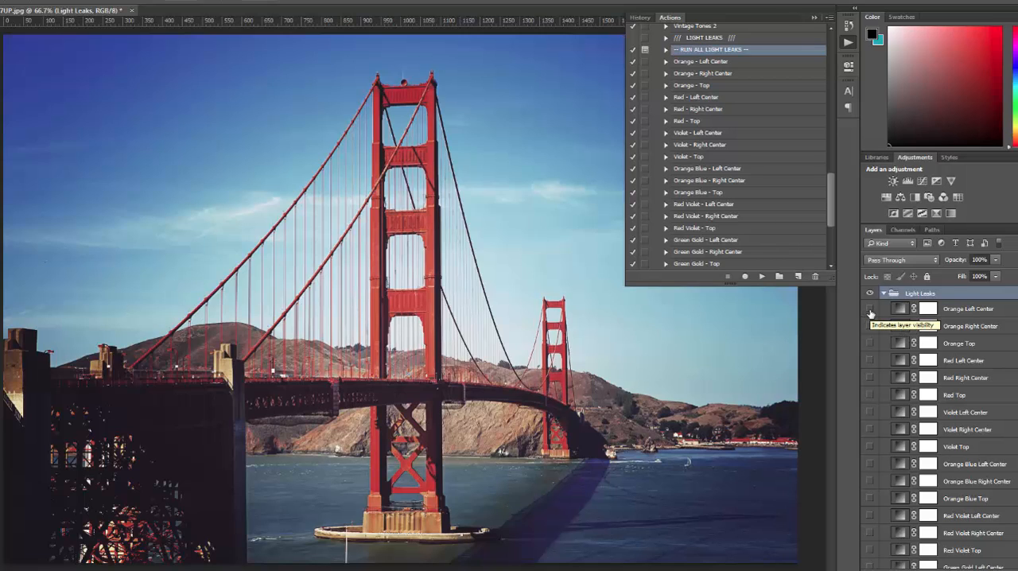
pyautogui.click(870, 310)
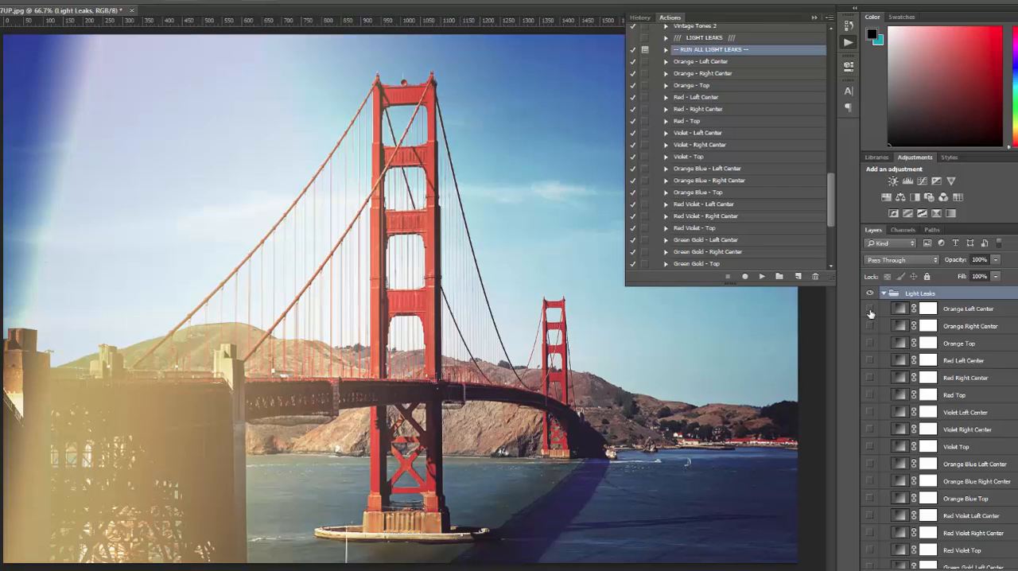
pyautogui.click(870, 309)
pyautogui.click(871, 326)
pyautogui.click(871, 326)
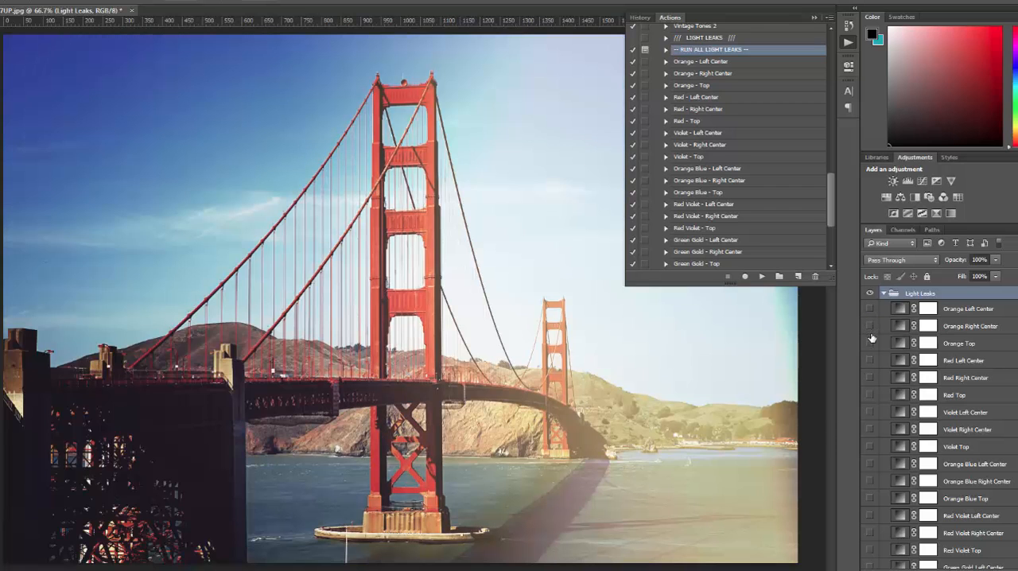
pyautogui.click(871, 344)
pyautogui.click(871, 344)
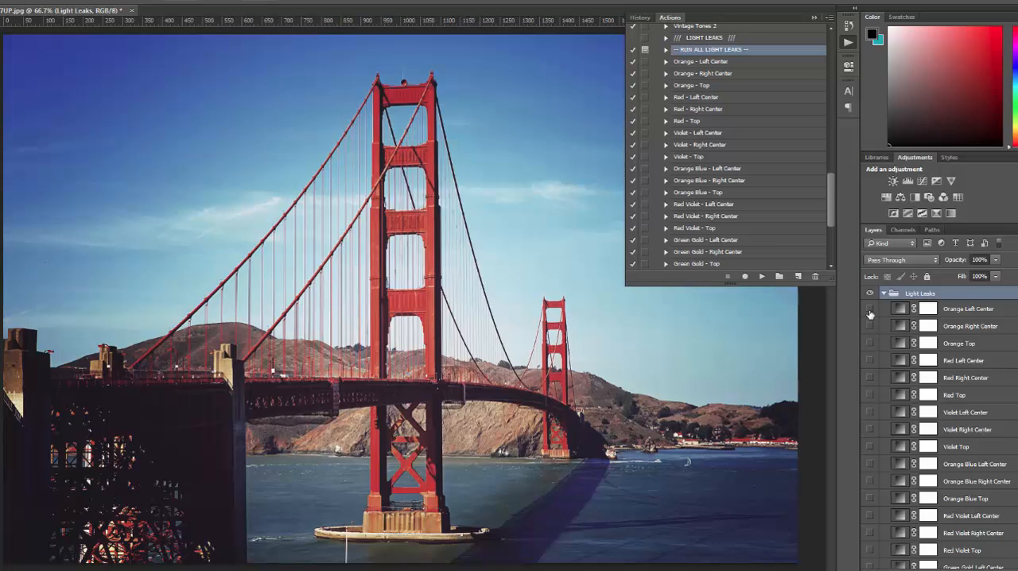
# Compare the Left Center light leaks in Orange, Red, Violet and Orange Blue one at a time, leaving each hidden.
pyautogui.click(870, 310)
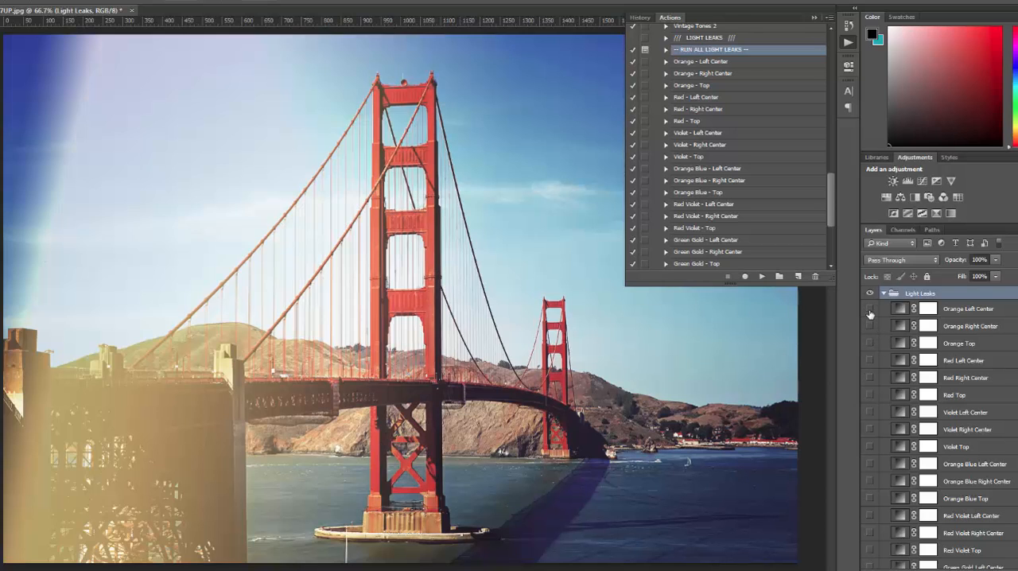
pyautogui.click(871, 311)
pyautogui.click(869, 360)
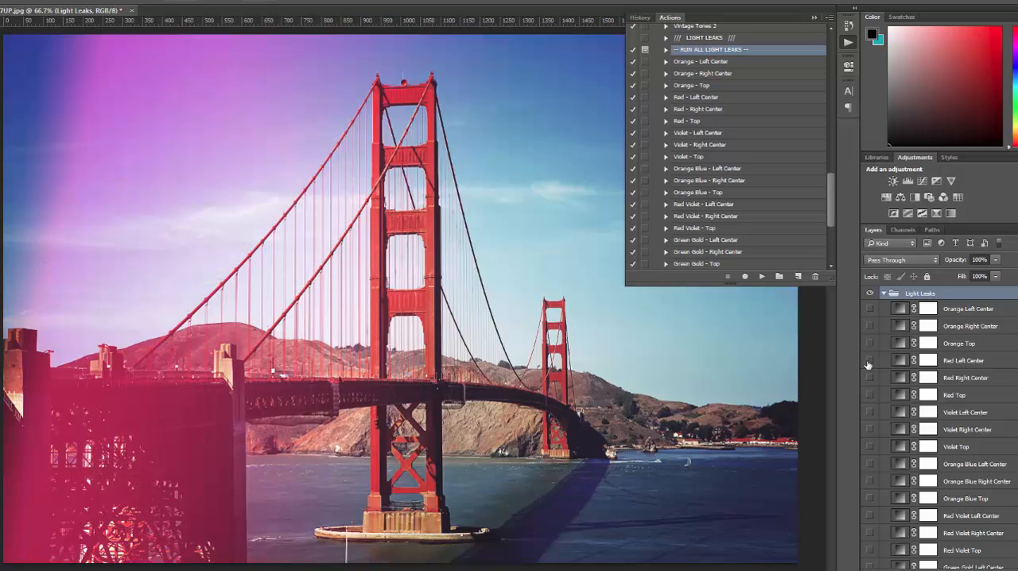
pyautogui.click(870, 360)
pyautogui.click(870, 413)
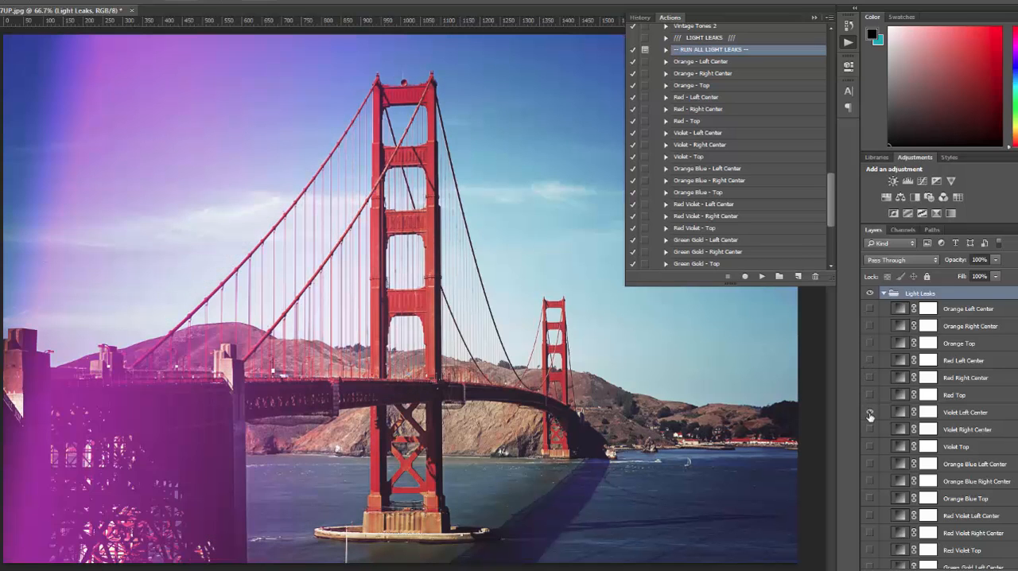
pyautogui.click(871, 414)
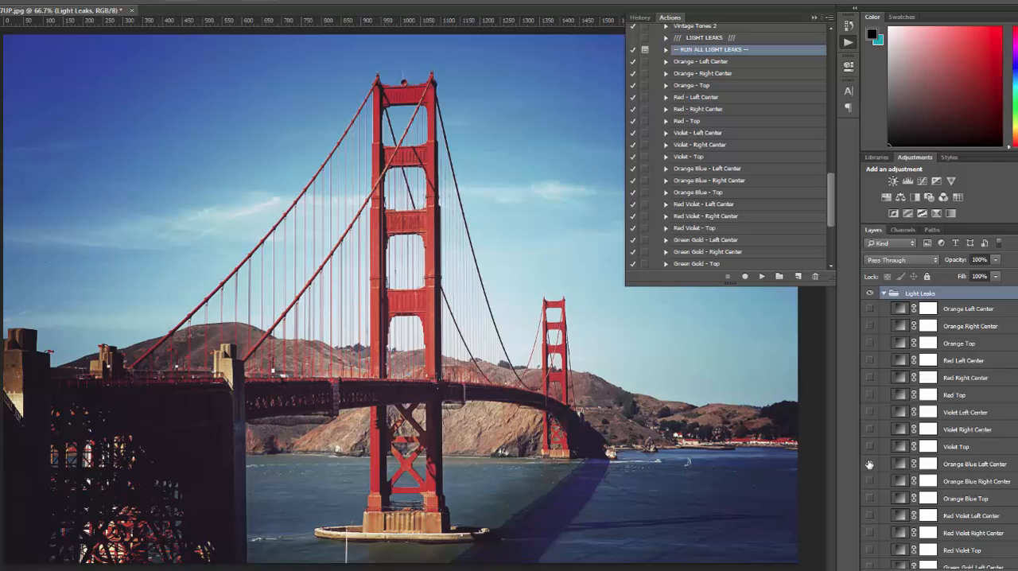
pyautogui.click(870, 465)
pyautogui.click(870, 464)
# Preview the Red Violet Left Center and Green Gold Left Center light leaks, leaving both layers hidden.
pyautogui.scroll(-3, 870, 465)
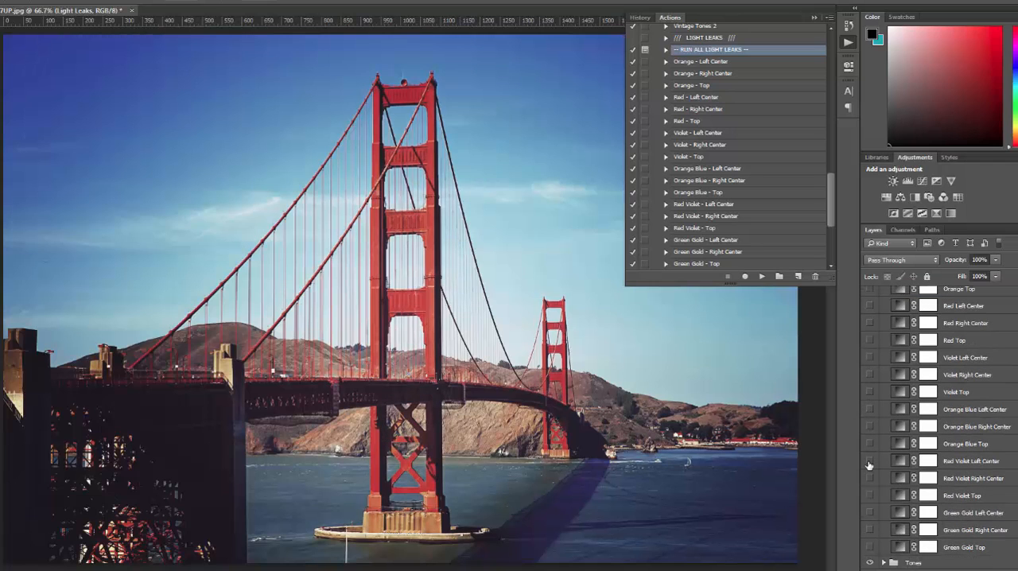
pyautogui.click(870, 461)
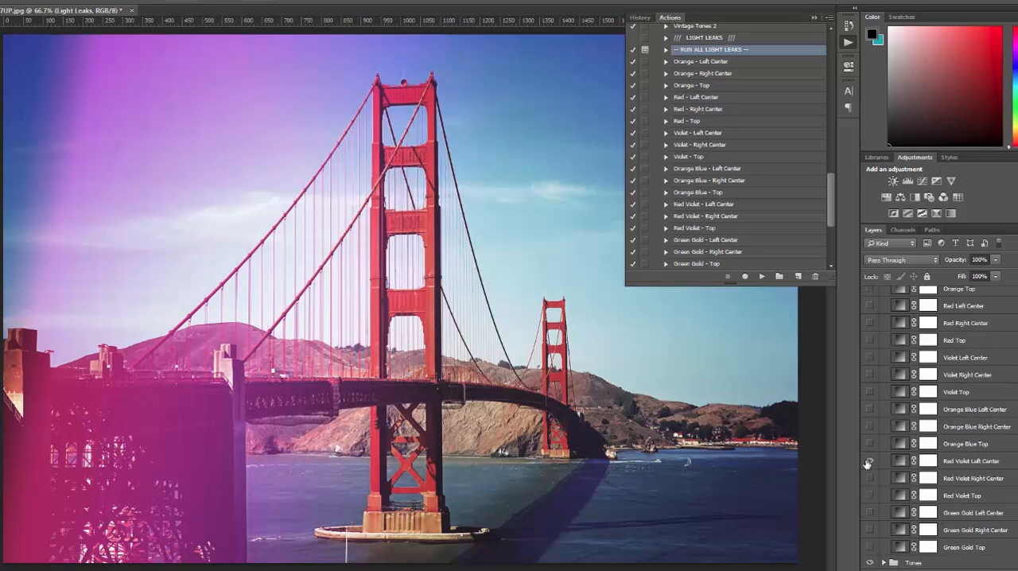
pyautogui.click(868, 477)
pyautogui.click(869, 513)
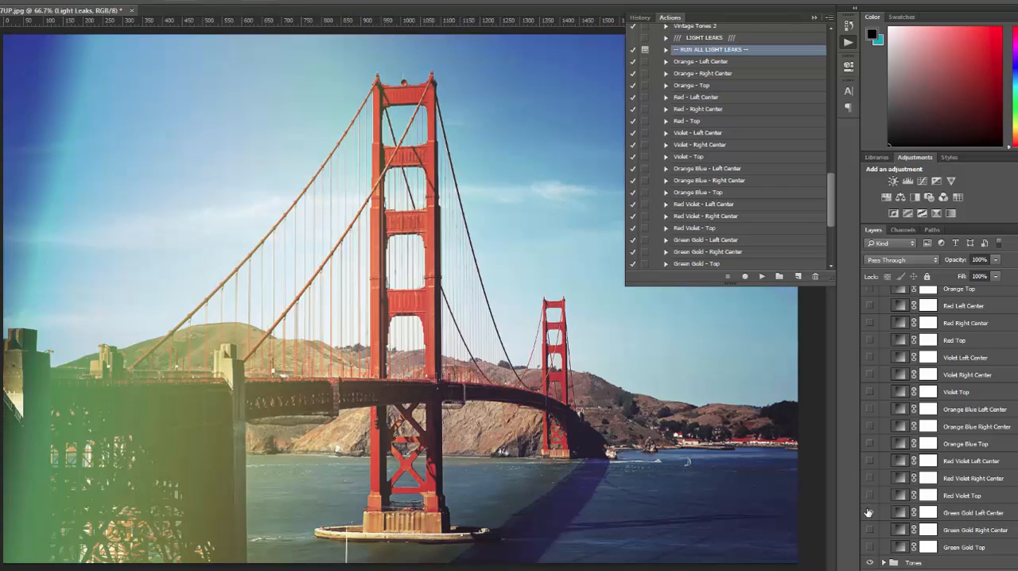
pyautogui.click(868, 512)
pyautogui.scroll(4, 870, 477)
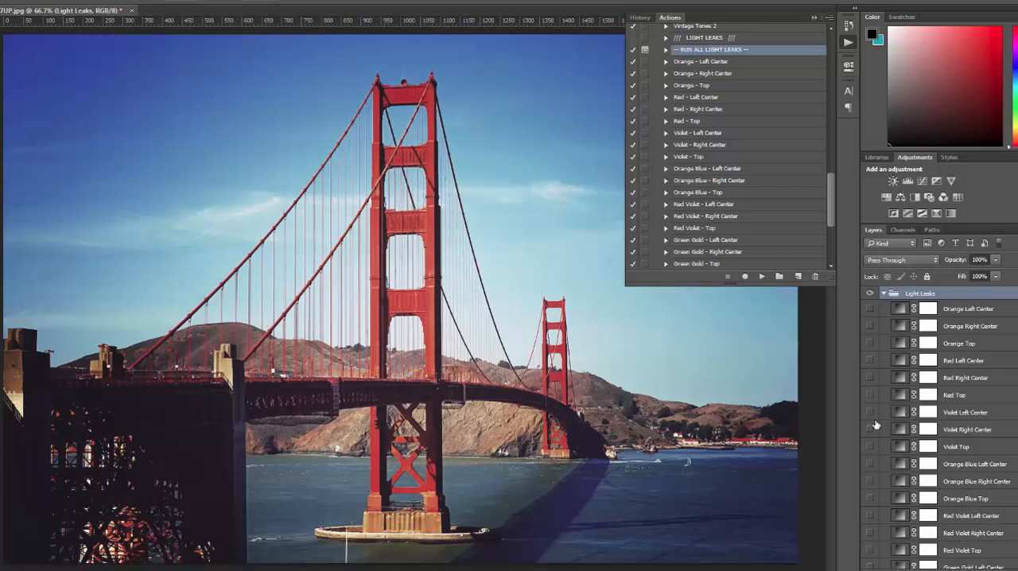
# Try the Orange Left Center light leak at 52% opacity, hiding it again and collapsing the Light Leaks group.
pyautogui.click(870, 309)
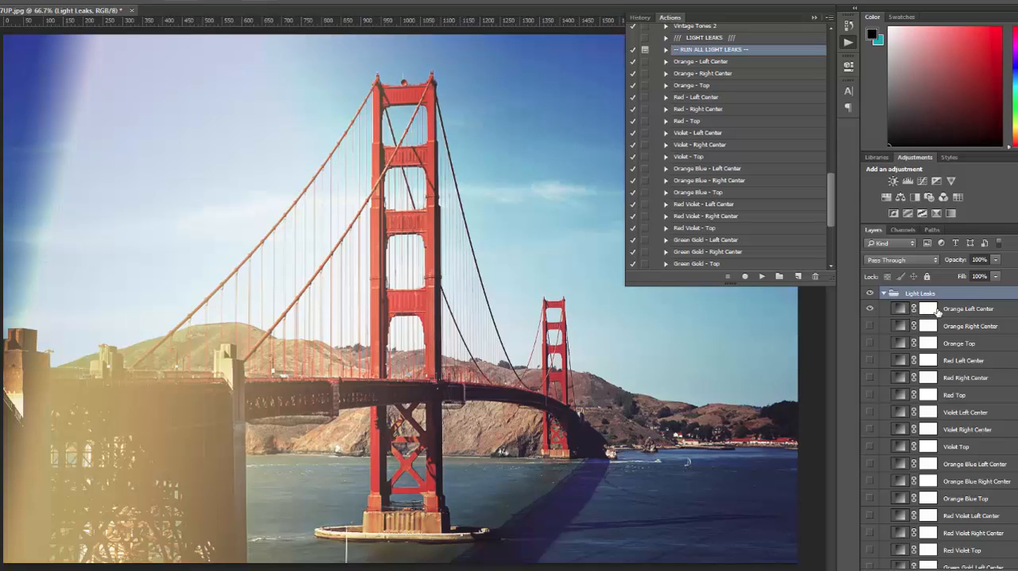
pyautogui.click(953, 307)
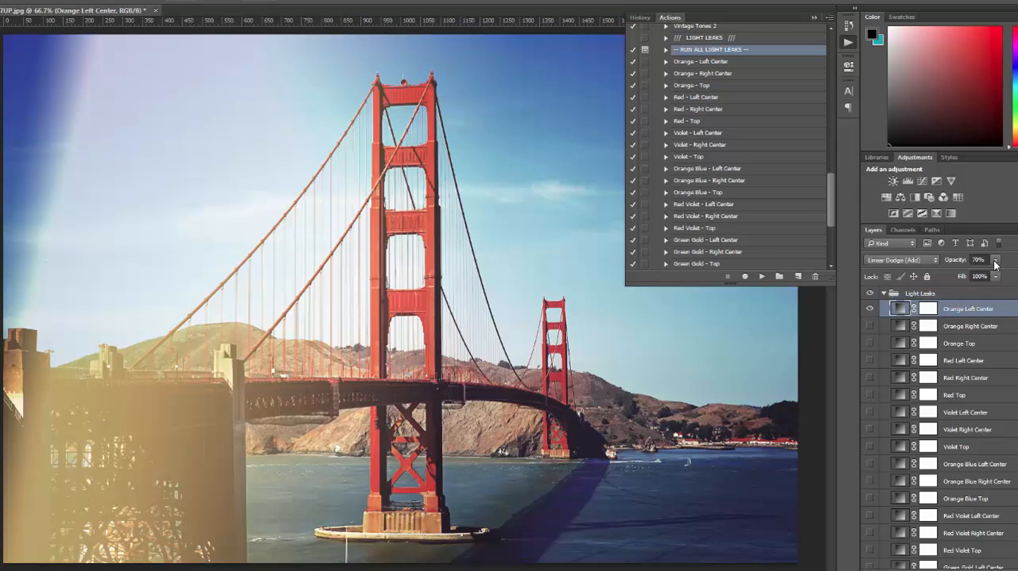
pyautogui.click(996, 262)
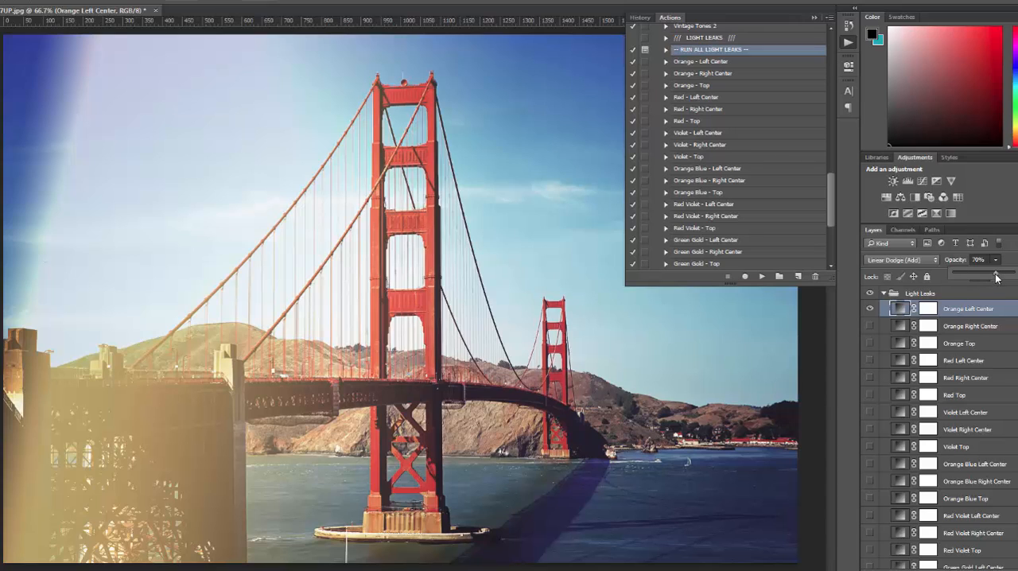
pyautogui.moveTo(995, 276); pyautogui.dragTo(986, 275)
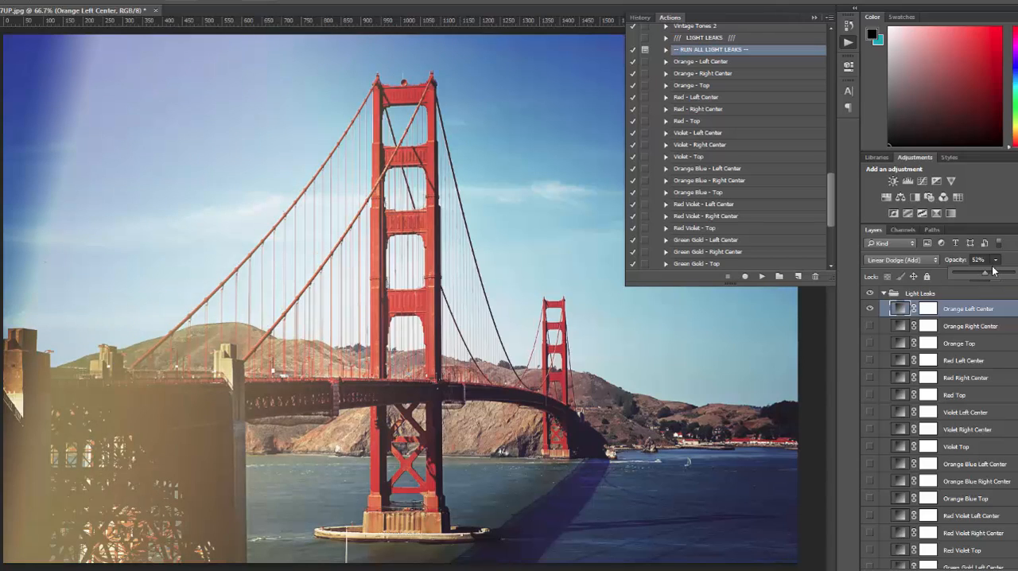
pyautogui.click(992, 267)
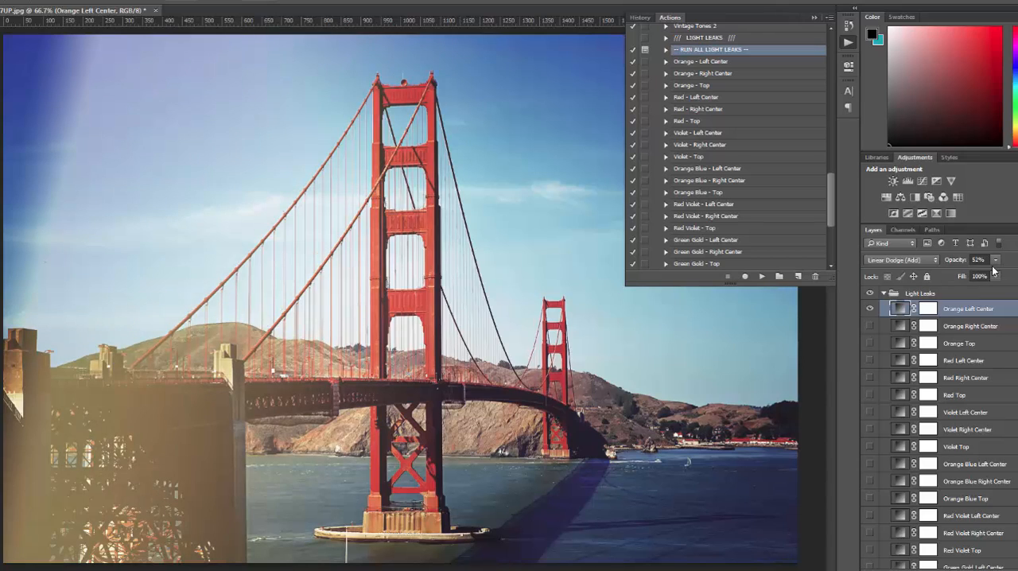
pyautogui.click(870, 309)
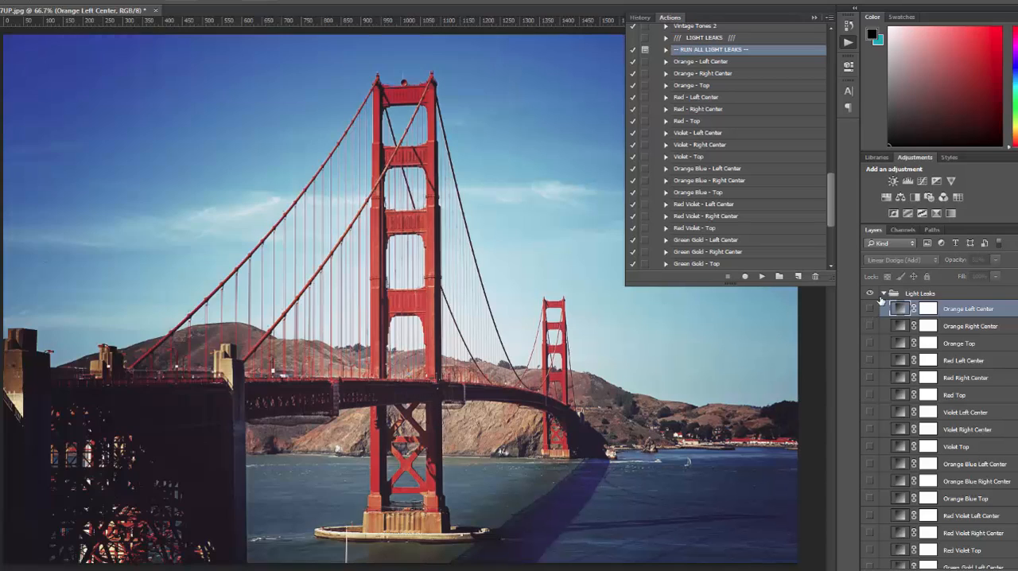
pyautogui.click(883, 295)
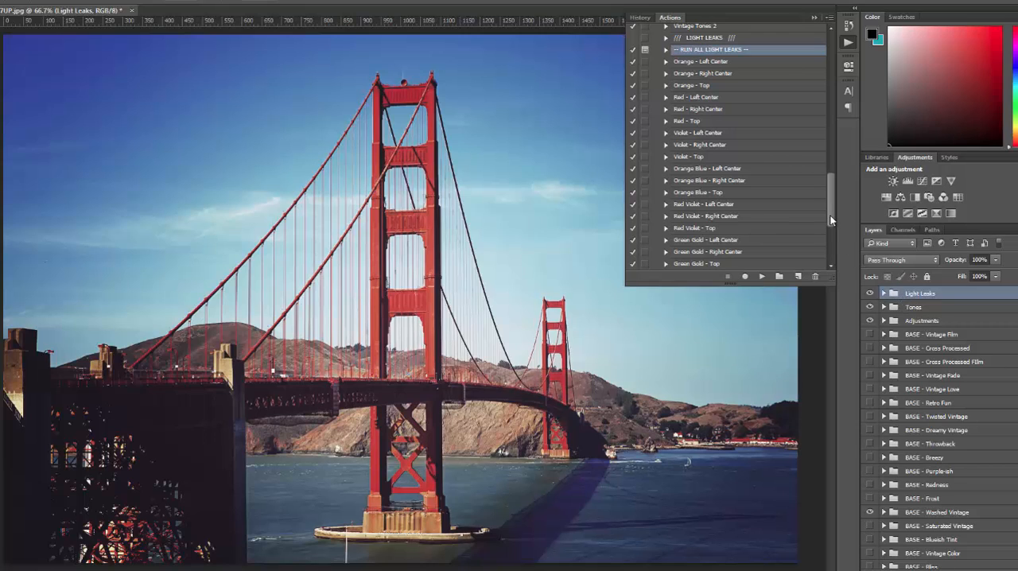
# Run the Add Heavy Grain action on the photo.
pyautogui.moveTo(829, 215); pyautogui.dragTo(829, 254)
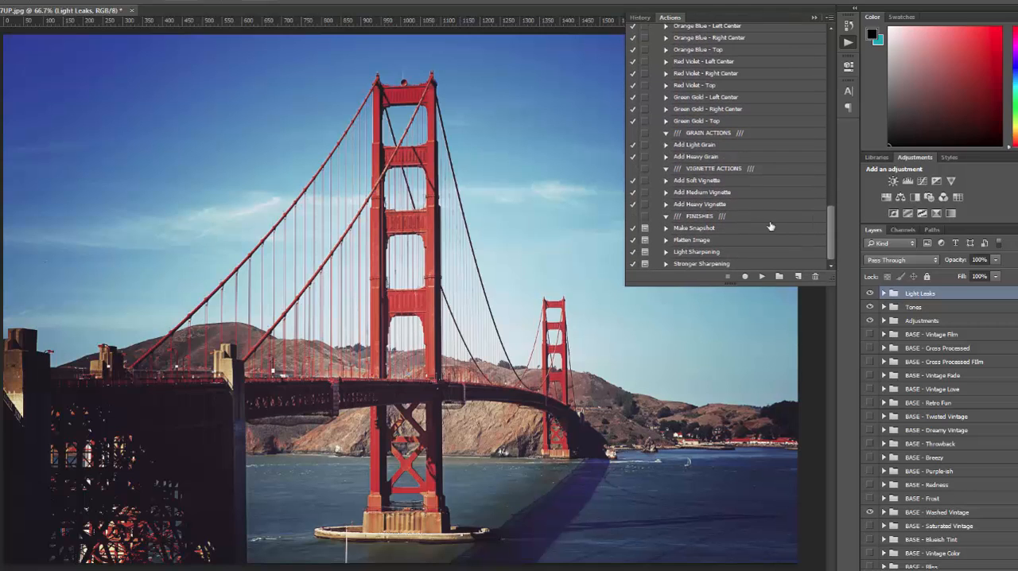
pyautogui.click(708, 158)
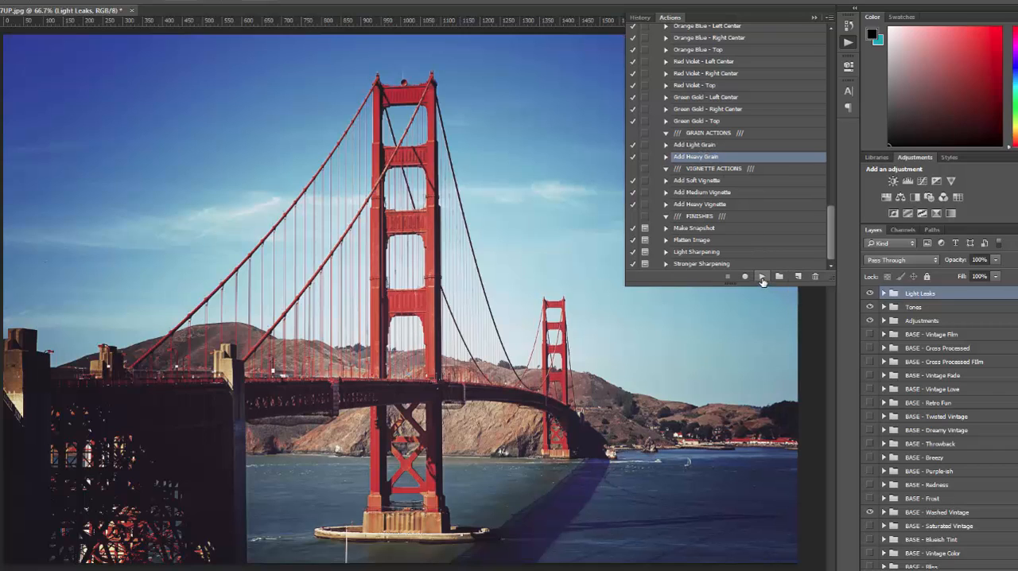
pyautogui.click(763, 278)
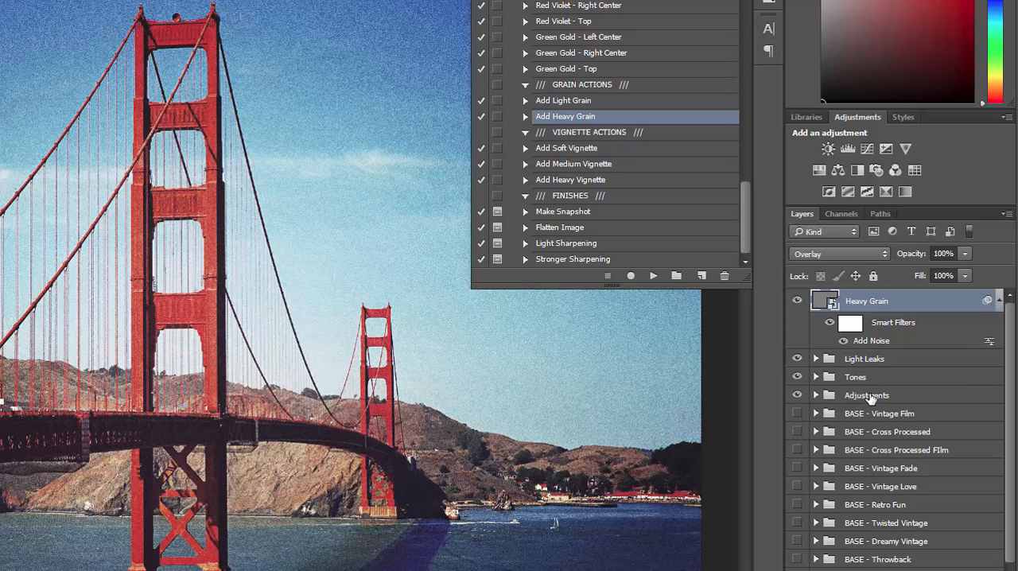
# Reduce the Heavy Grain layer's Add Noise smart filter amount to 10%.
pyautogui.doubleClick(878, 340)
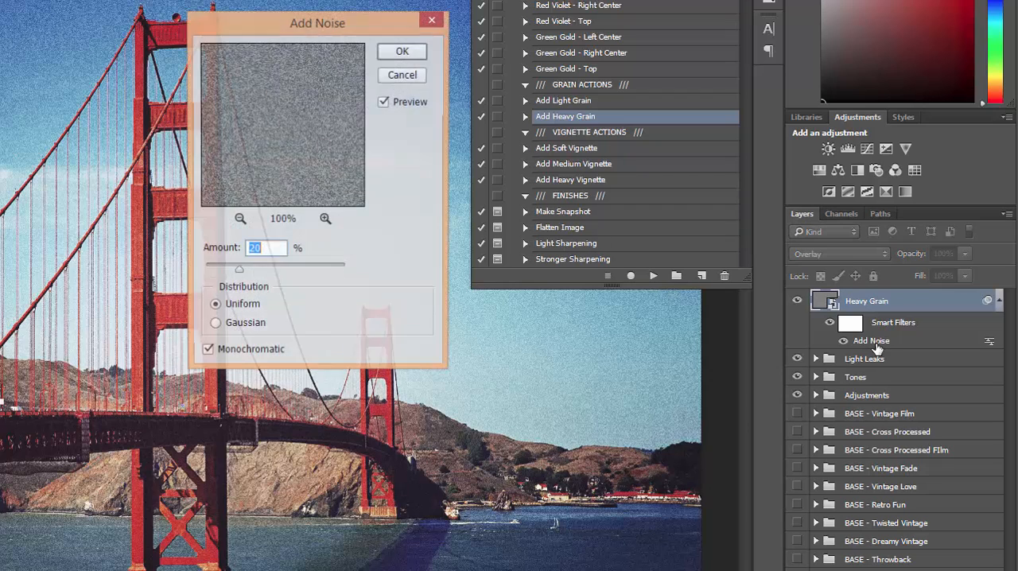
pyautogui.click(277, 252)
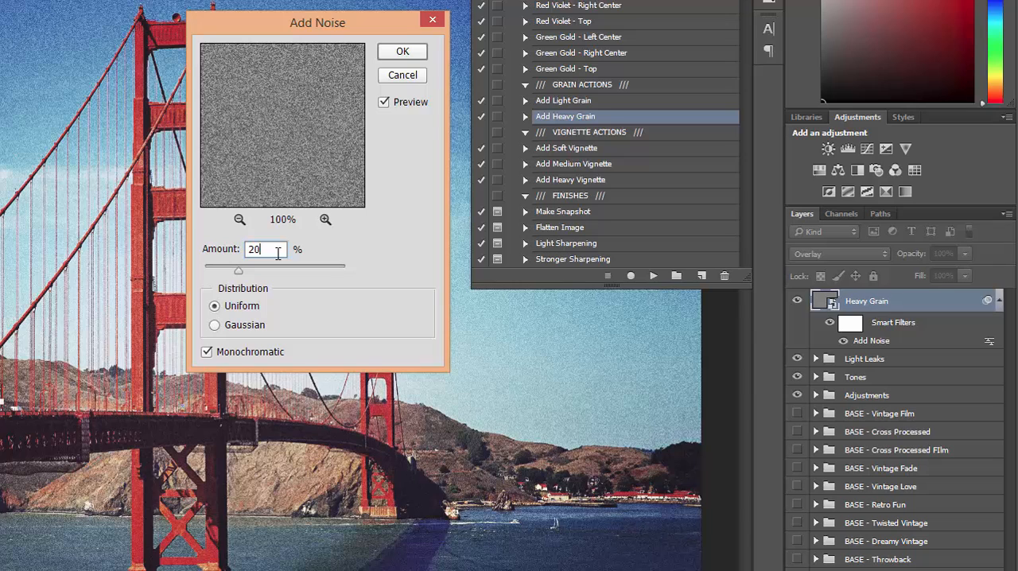
pyautogui.doubleClick(276, 251)
pyautogui.write('10')
pyautogui.click(410, 57)
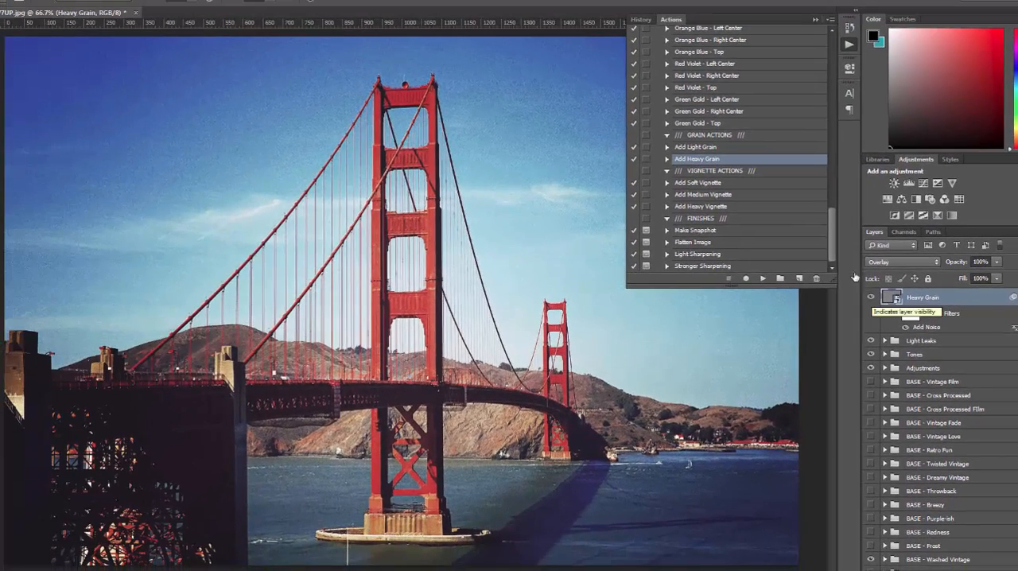
# Preview the Add Soft Vignette and Add Medium Vignette actions on the photo, hiding each vignette layer after viewing it.
pyautogui.click(719, 185)
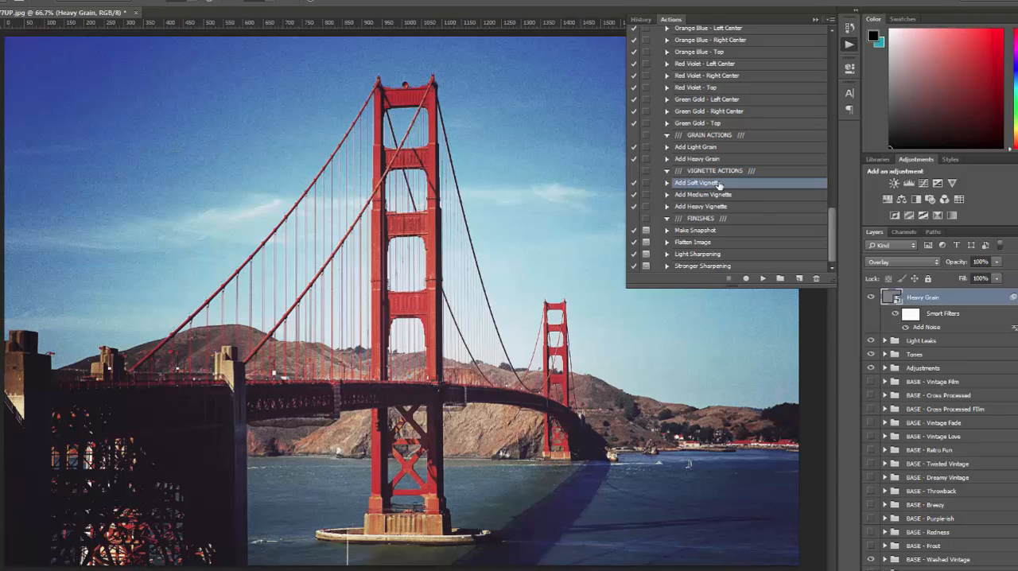
pyautogui.click(760, 279)
pyautogui.click(871, 298)
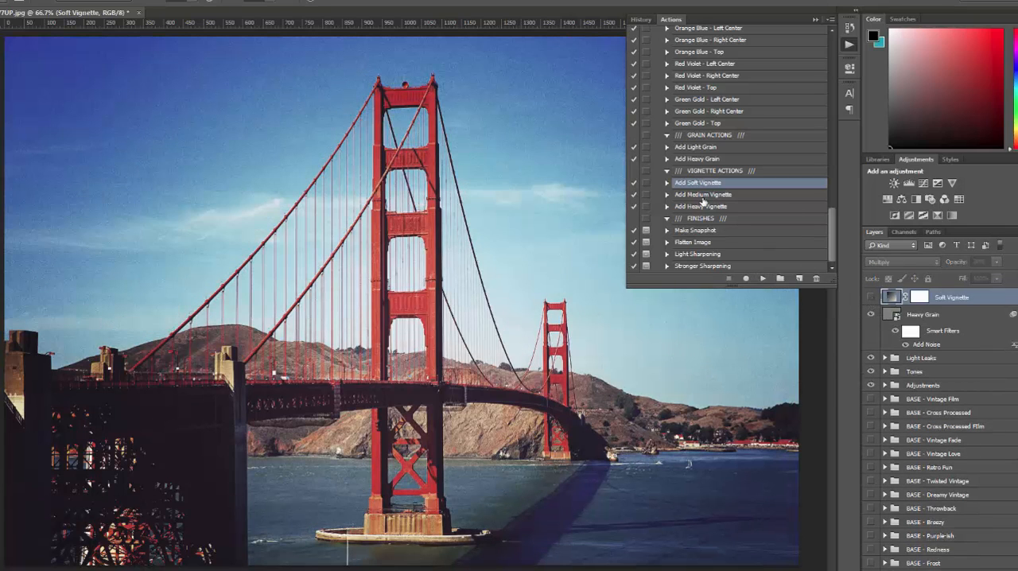
pyautogui.click(703, 194)
pyautogui.click(763, 278)
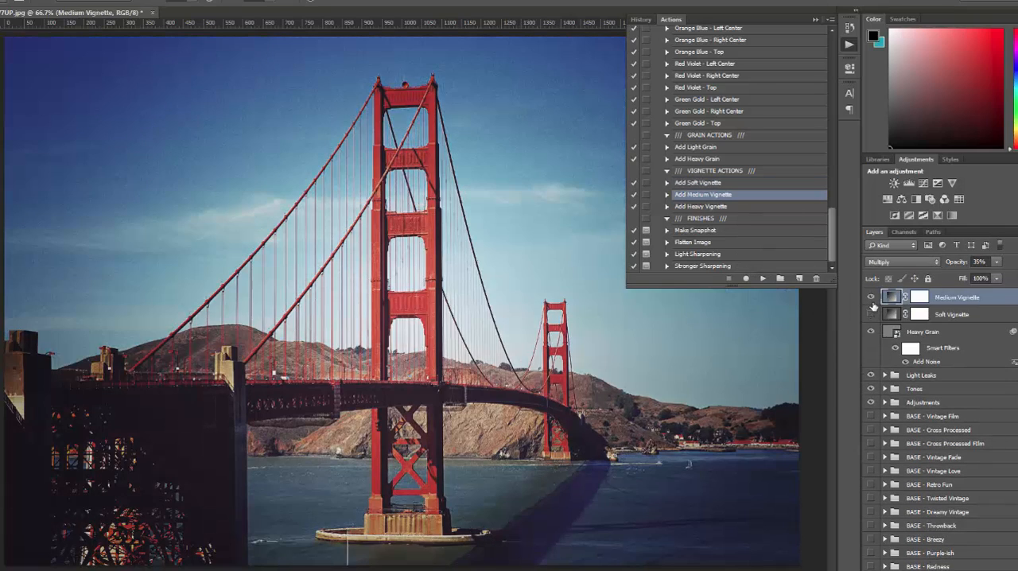
pyautogui.click(871, 297)
# Preview the Add Heavy Vignette action on the photo, hiding its layer again.
pyautogui.click(716, 206)
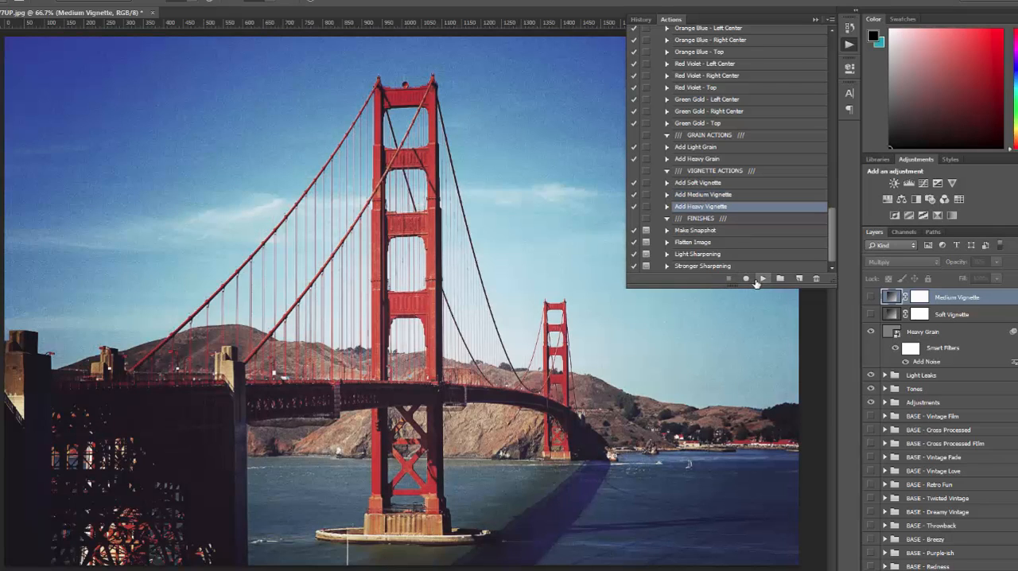
pyautogui.click(763, 278)
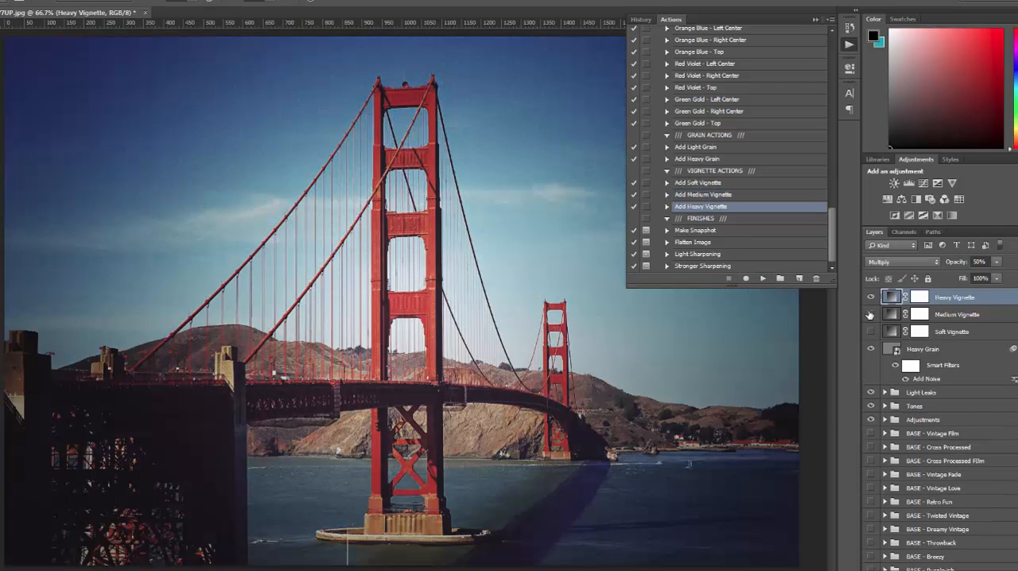
pyautogui.click(871, 297)
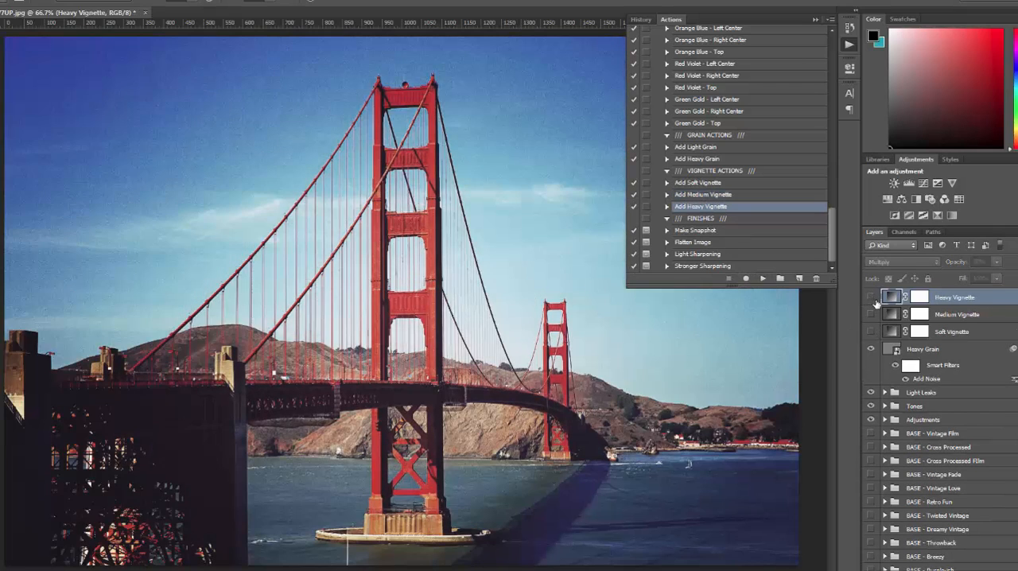
# Run the Make Snapshot action to record the current layered state of the photo.
pyautogui.click(716, 231)
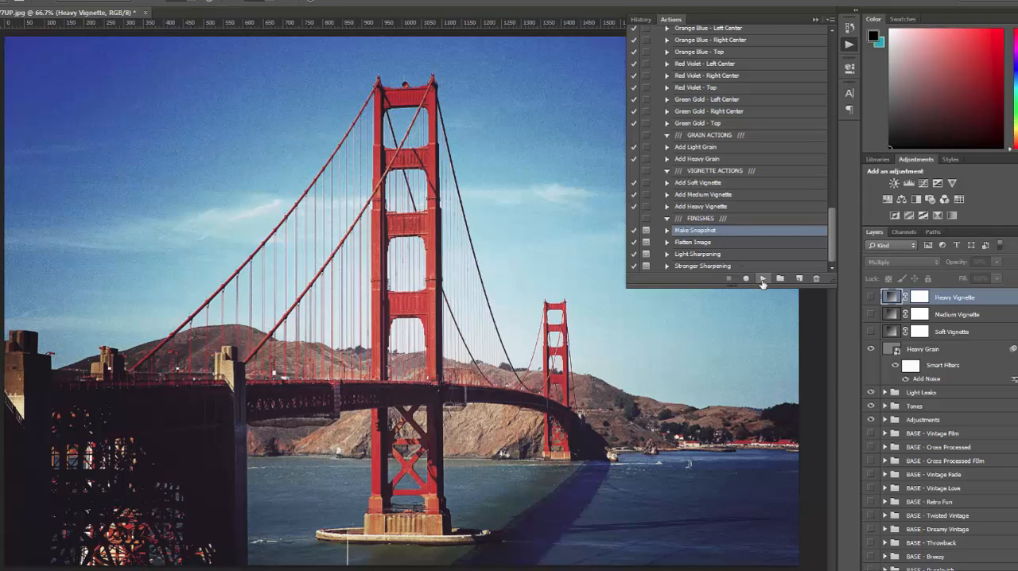
pyautogui.click(762, 280)
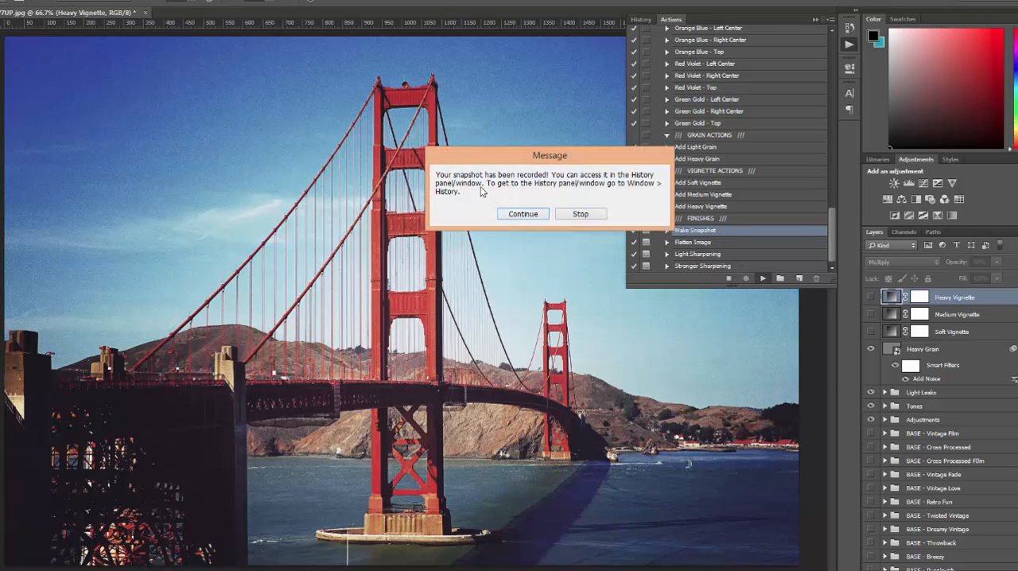
pyautogui.click(523, 215)
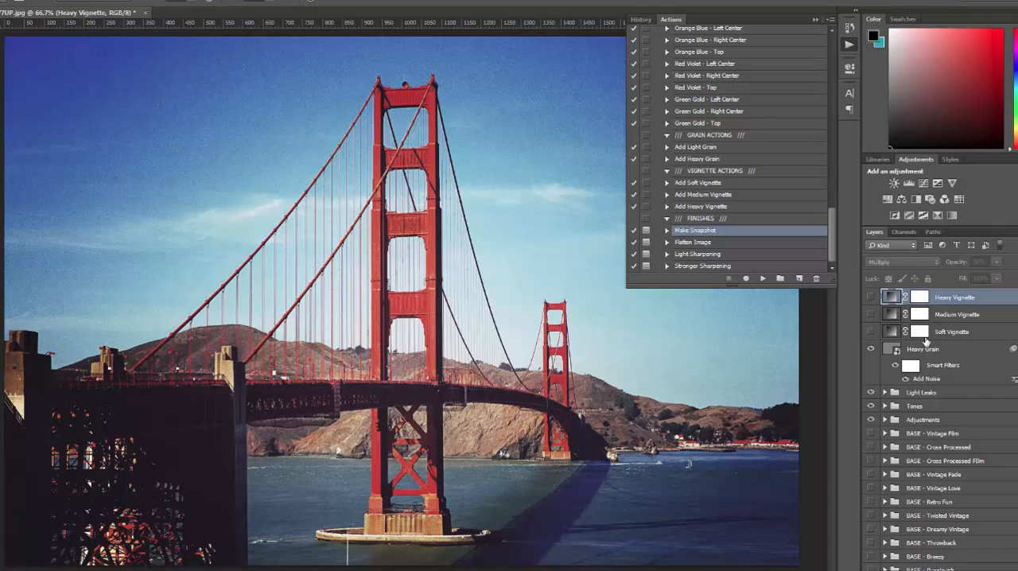
pyautogui.scroll(-8, 934, 386)
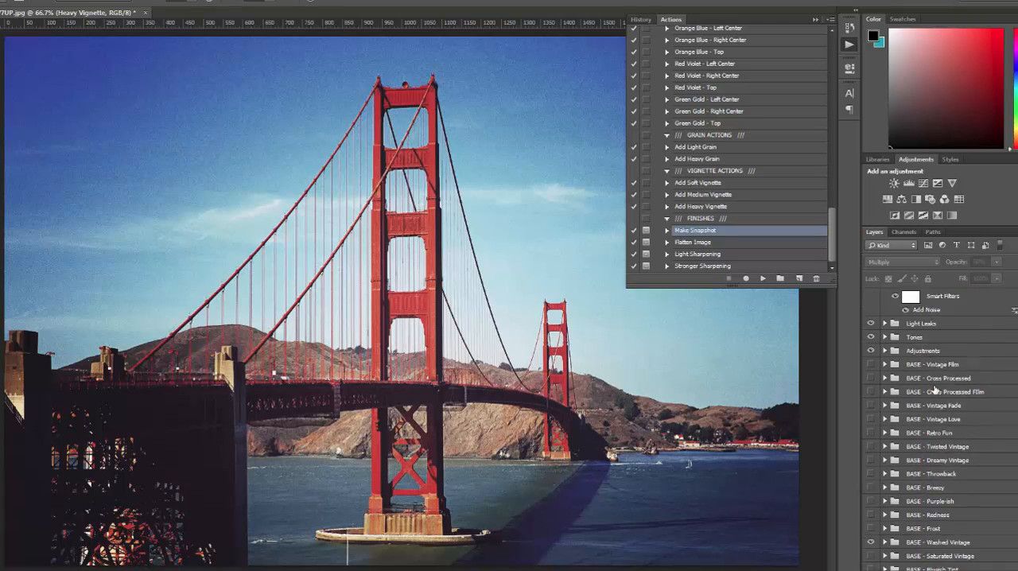
pyautogui.scroll(8, 936, 416)
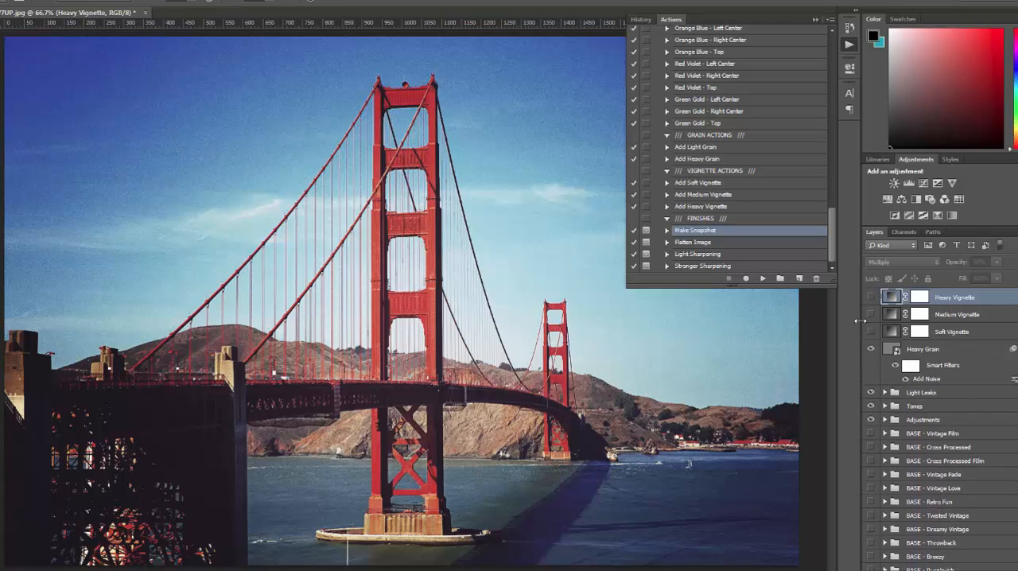
# Run the Flatten Image action, continuing past its warning, to merge all layers into the background.
pyautogui.click(710, 242)
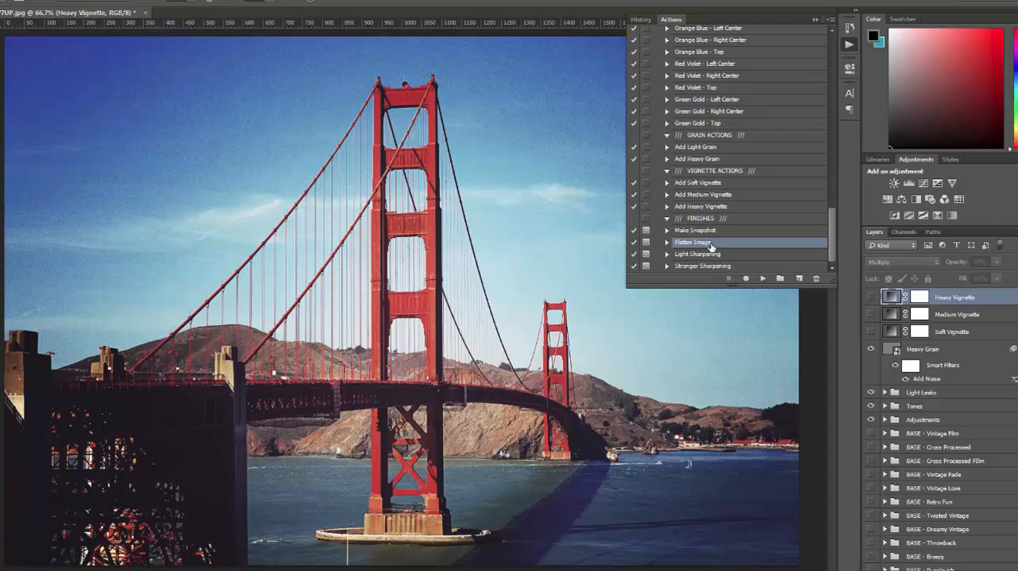
pyautogui.click(762, 280)
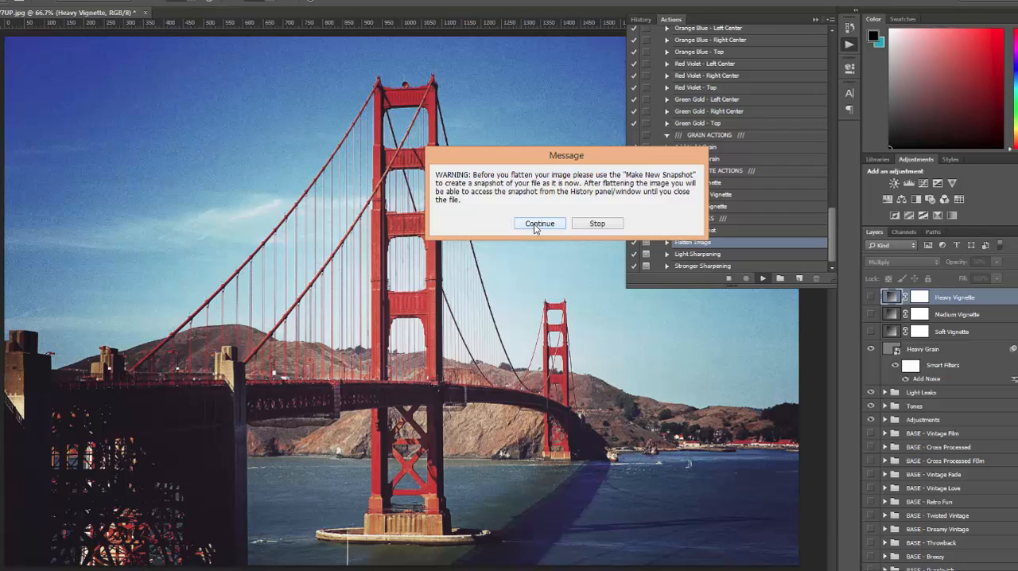
pyautogui.click(537, 225)
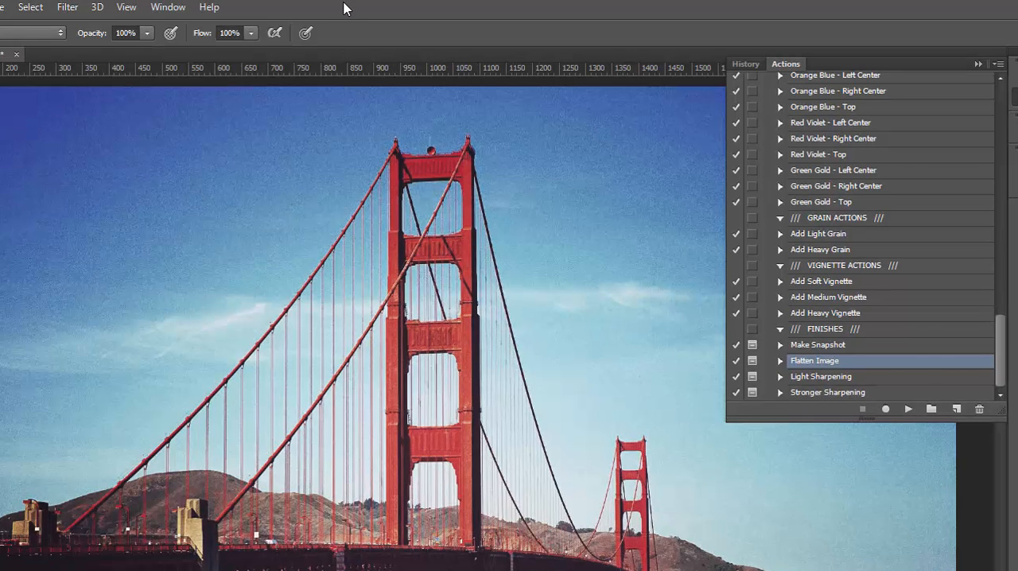
# Restore the layered version of the photo from Snapshot 1 in the document history.
pyautogui.click(163, 9)
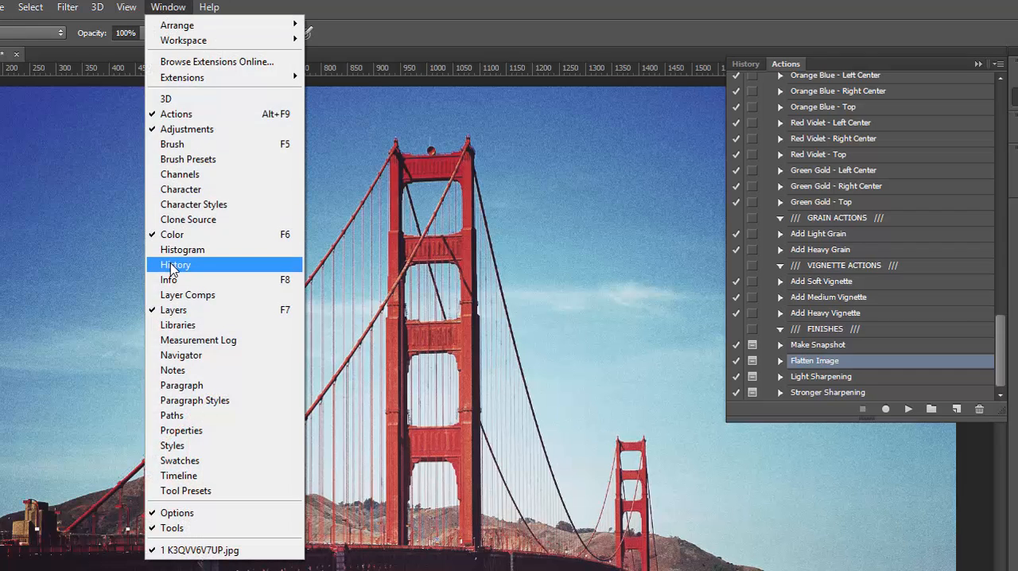
pyautogui.click(170, 265)
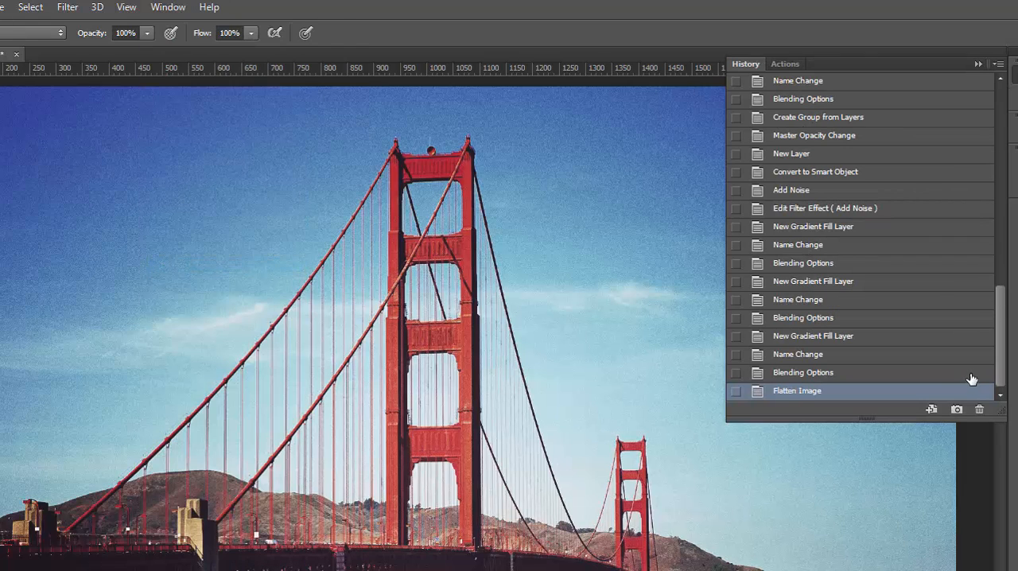
pyautogui.moveTo(1002, 295); pyautogui.dragTo(982, 150)
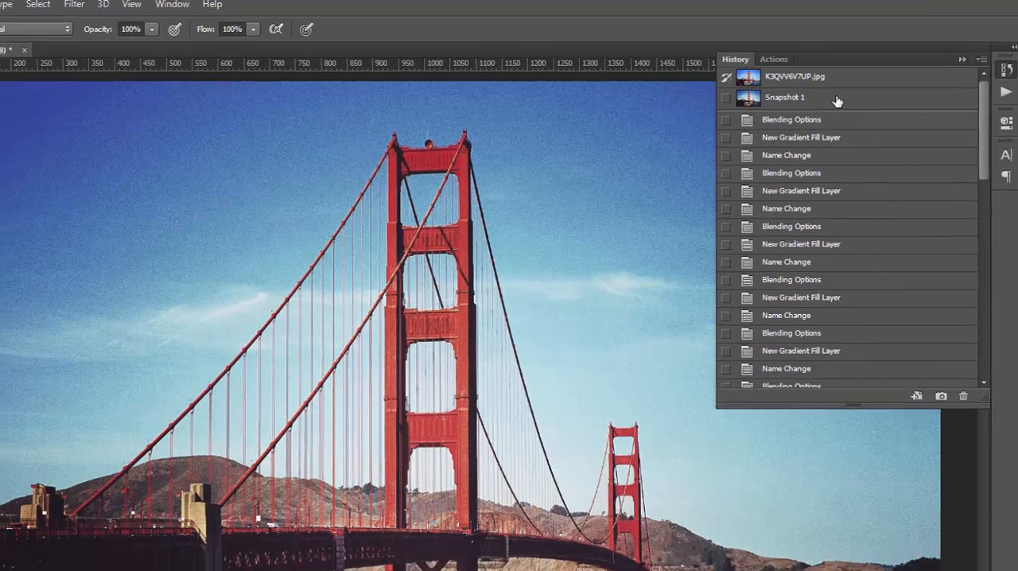
pyautogui.click(850, 106)
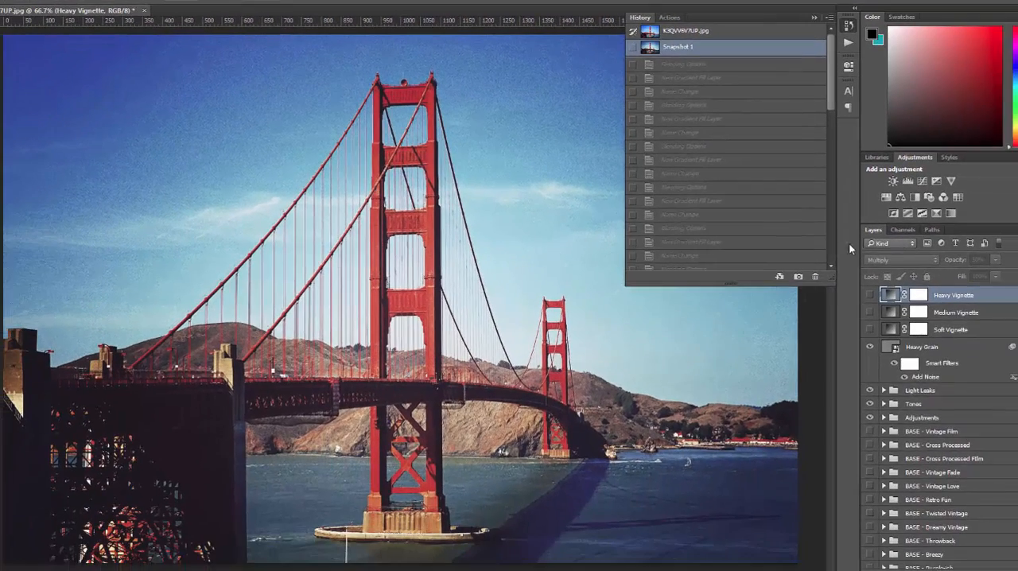
# Review the restored layer stack and return the document history to the Flatten Image state.
pyautogui.scroll(-5, 948, 374)
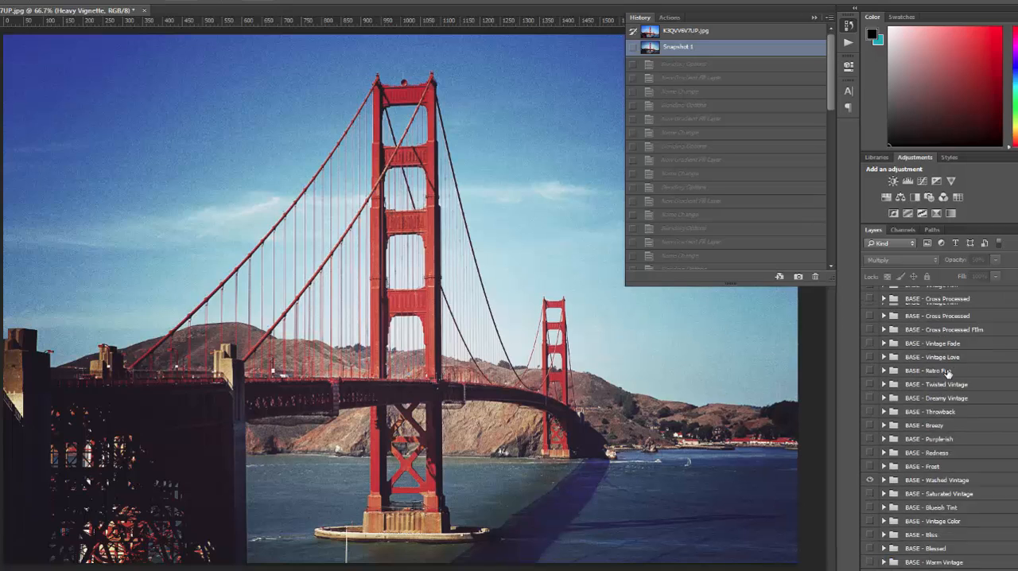
pyautogui.scroll(-5, 948, 374)
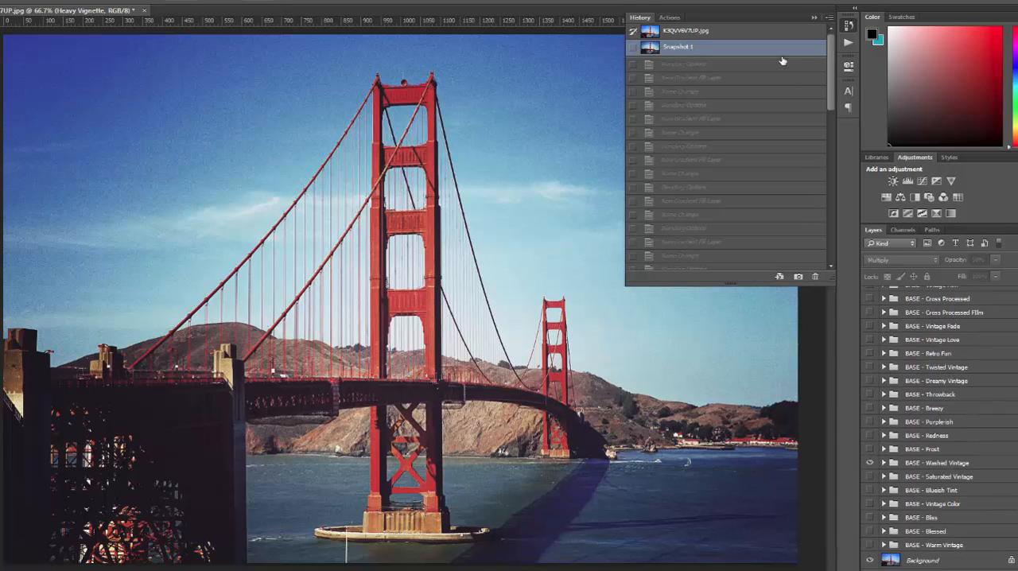
pyautogui.moveTo(830, 62); pyautogui.dragTo(835, 219)
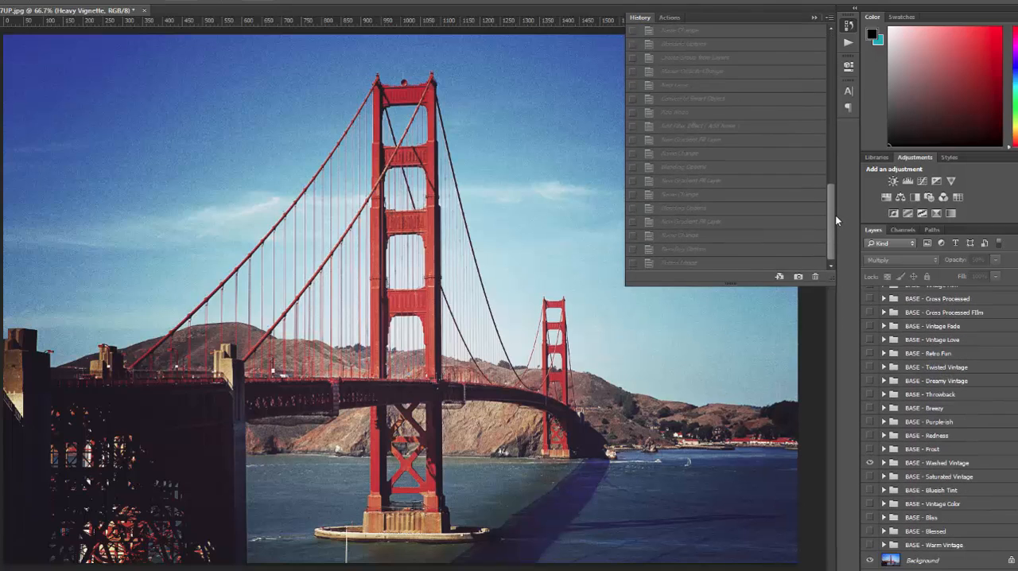
pyautogui.click(703, 265)
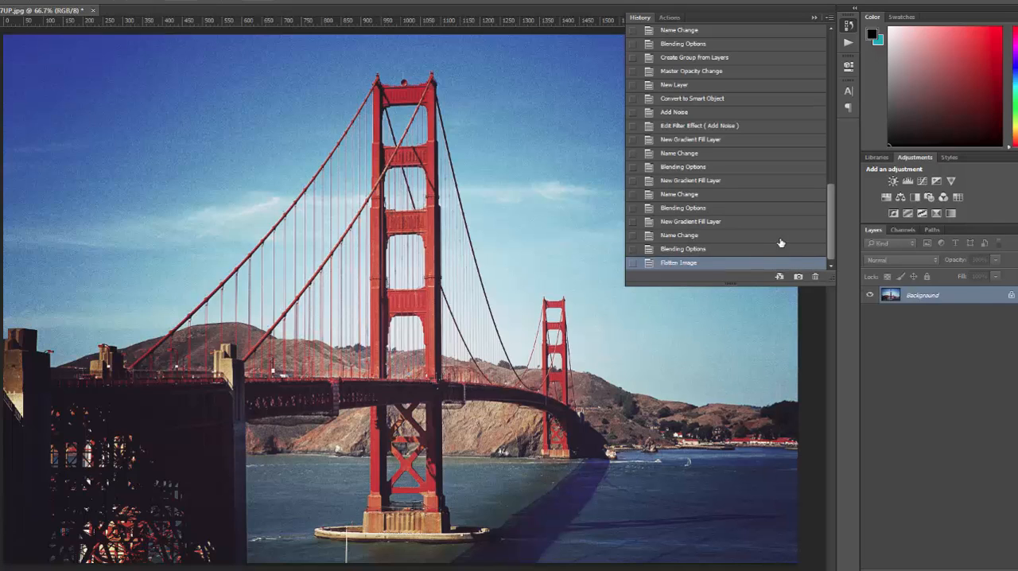
# Run the Light Sharpening action on the flattened photo, continuing past its message.
pyautogui.click(848, 42)
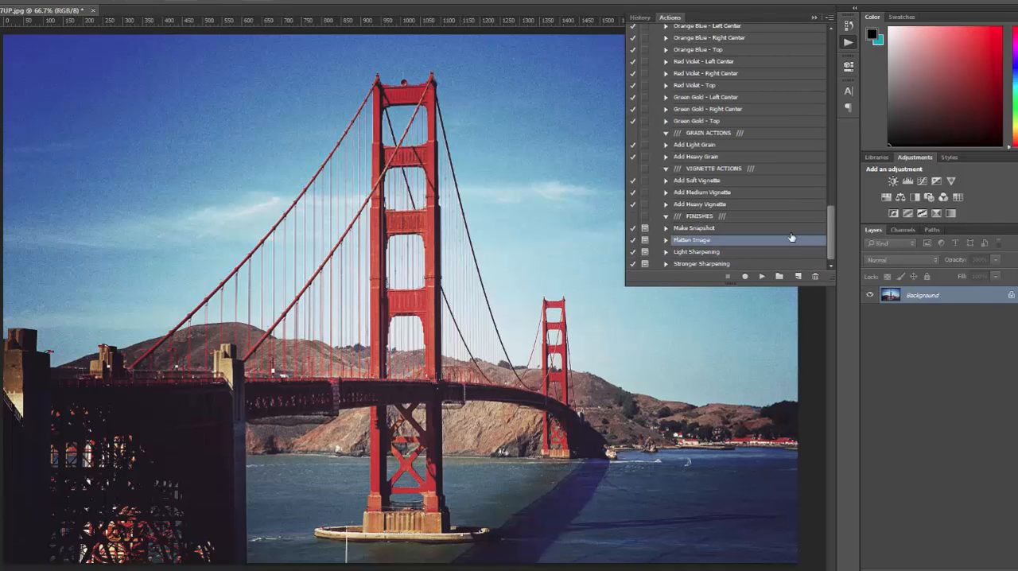
pyautogui.click(728, 253)
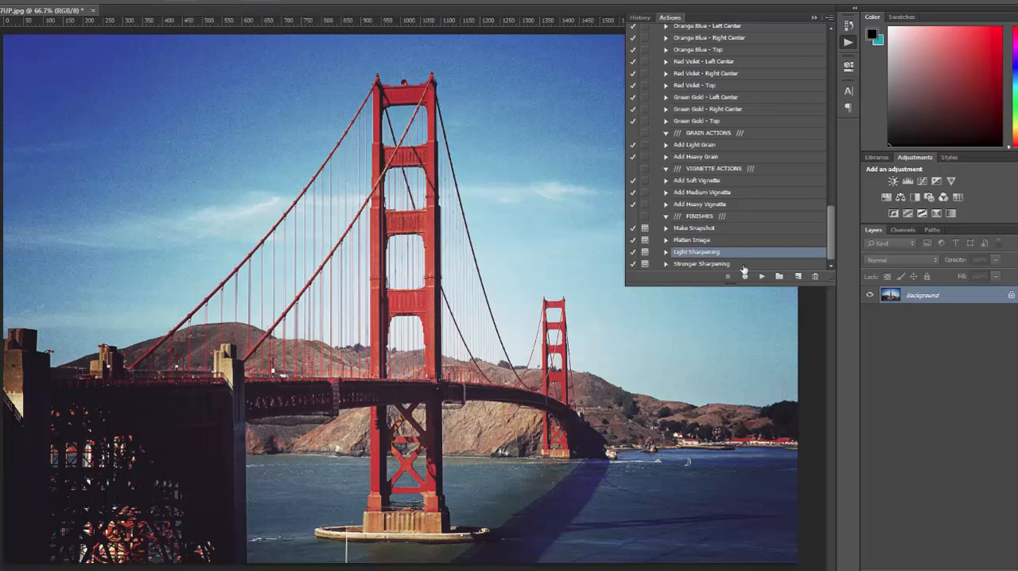
pyautogui.click(762, 276)
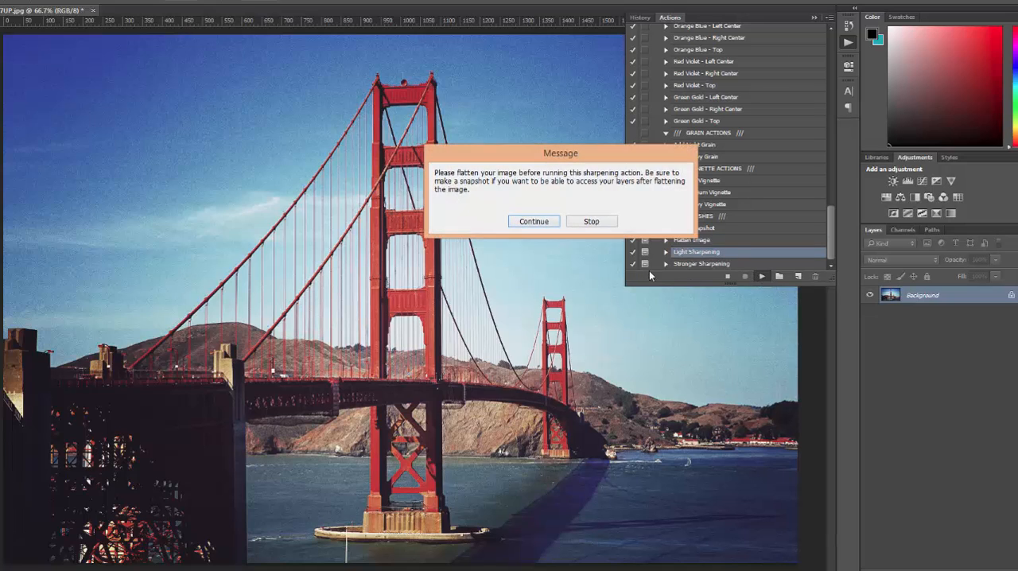
pyautogui.click(534, 222)
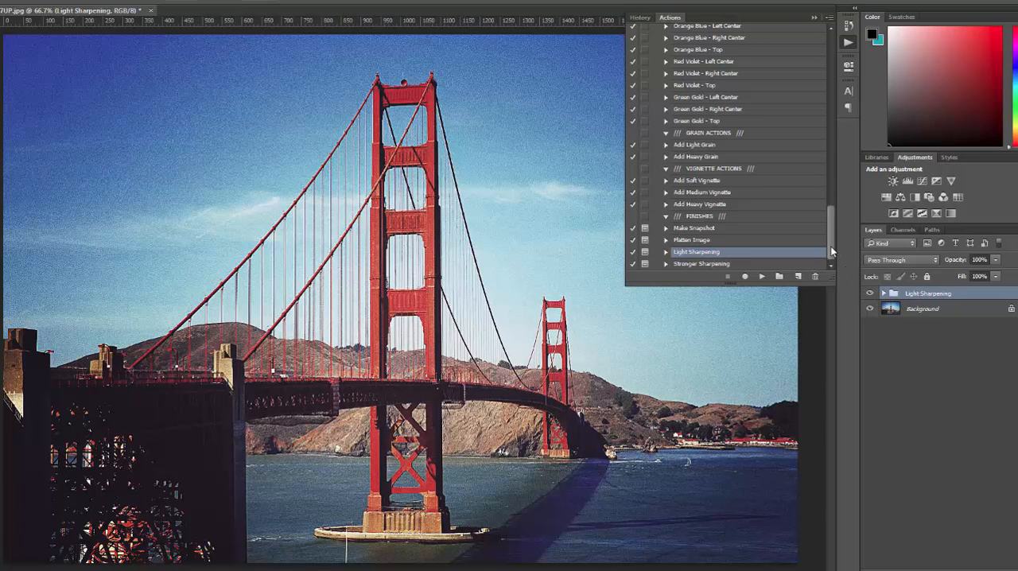
# Revert the photo to its original opened state, K3QVV6V7UP.jpg, in the document history.
pyautogui.moveTo(830, 246); pyautogui.dragTo(830, 95)
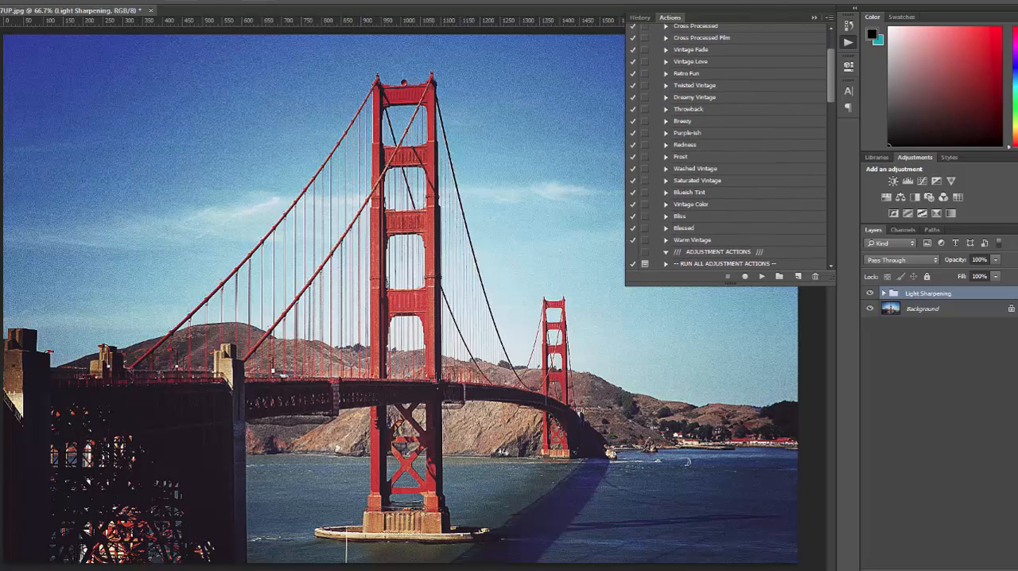
pyautogui.click(205, 1)
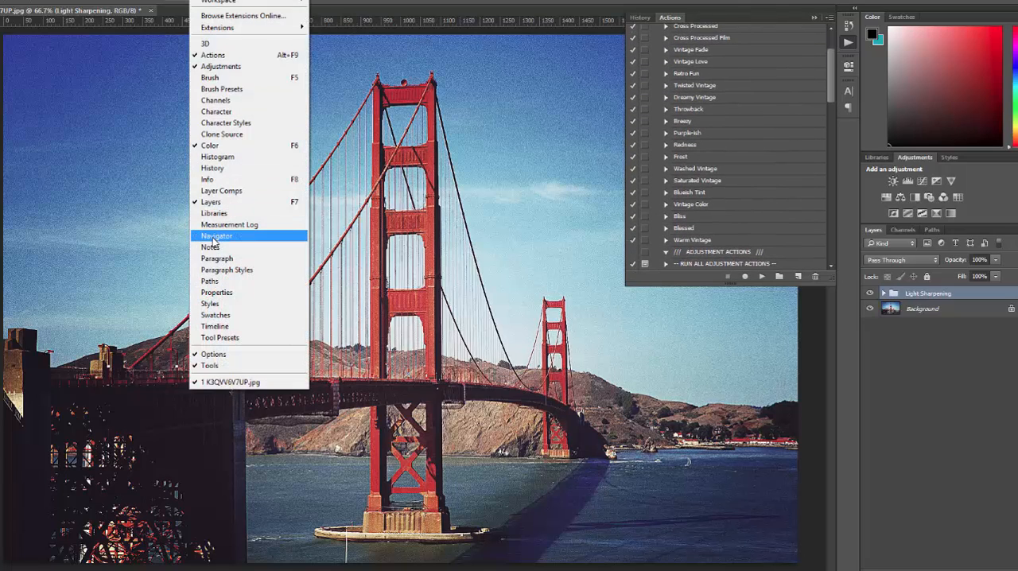
pyautogui.click(213, 168)
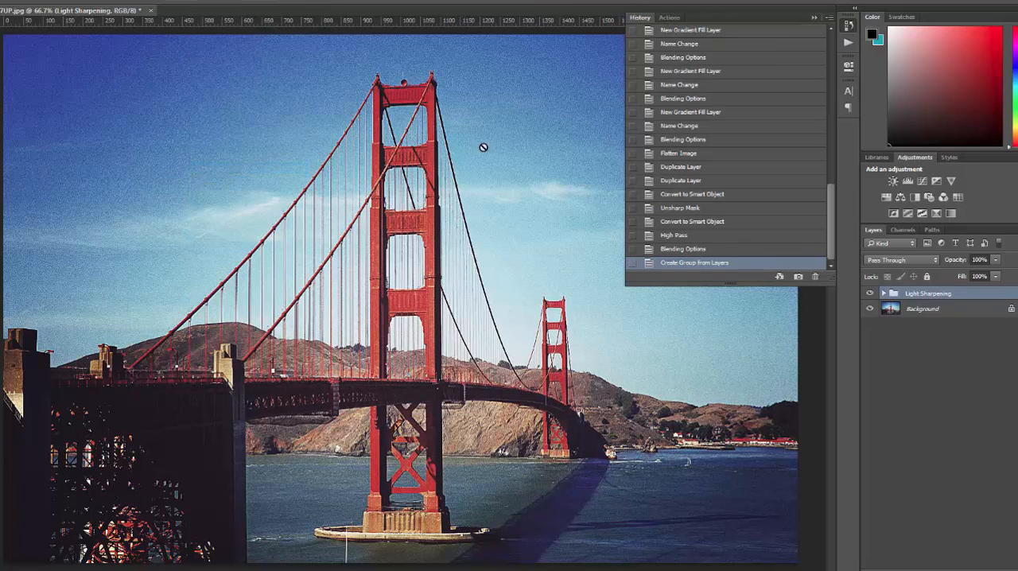
pyautogui.scroll(10, 806, 211)
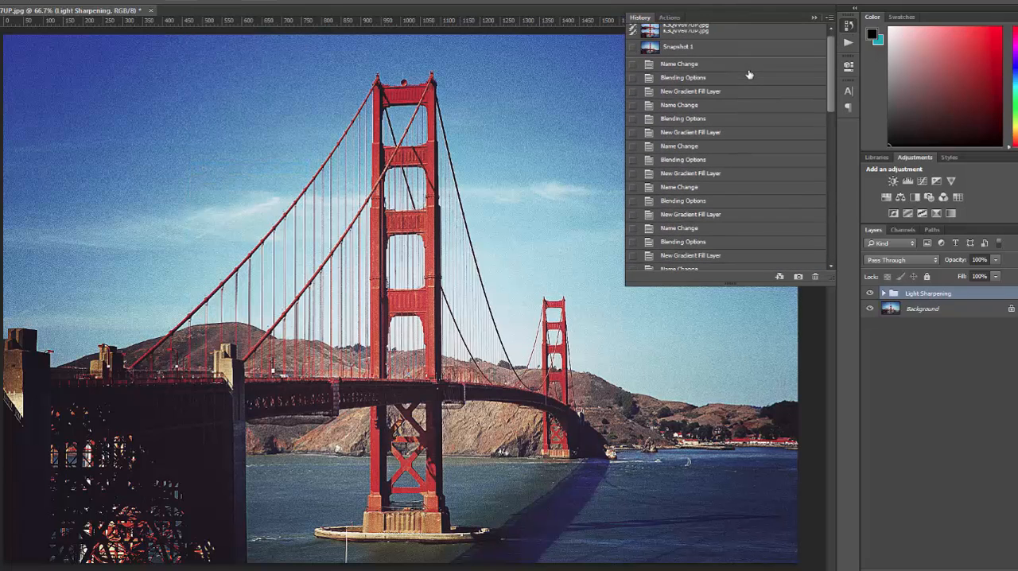
pyautogui.click(730, 33)
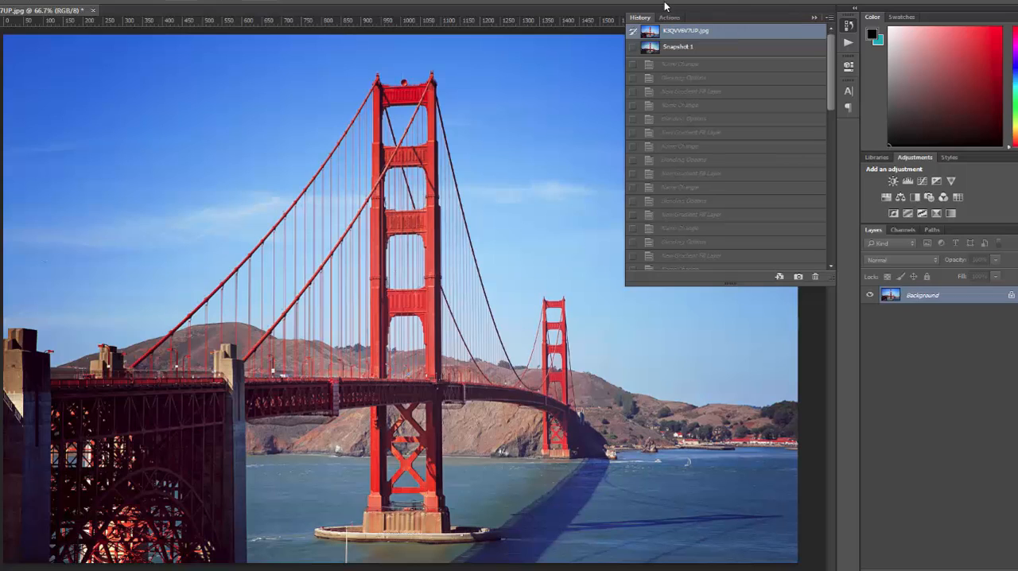
# Run the Washed Vintage base action from the Vintage Signature Series set on the original photo.
pyautogui.click(847, 46)
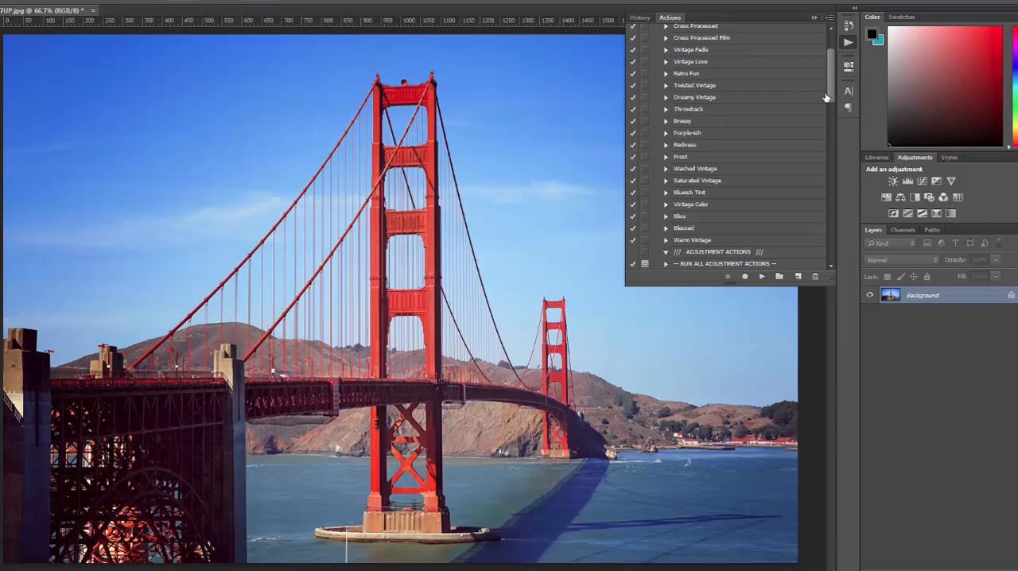
pyautogui.moveTo(833, 95); pyautogui.dragTo(833, 82)
pyautogui.scroll(-1, 733, 229)
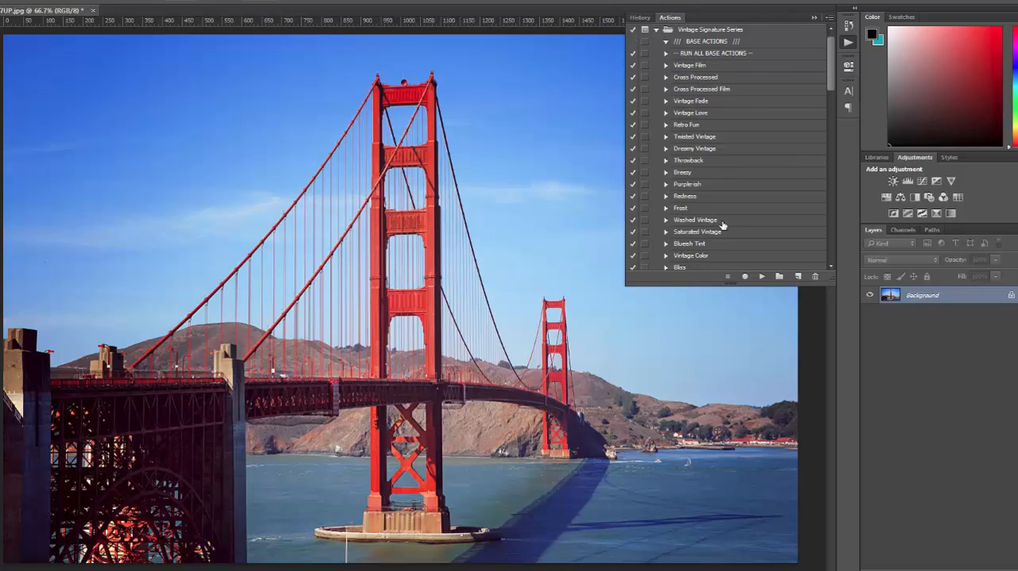
pyautogui.click(720, 222)
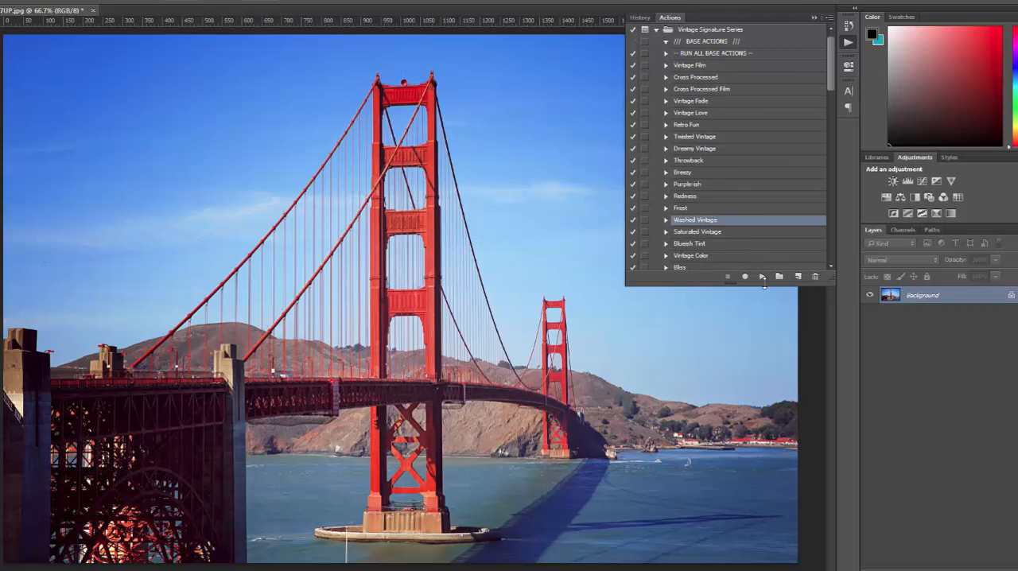
pyautogui.click(762, 279)
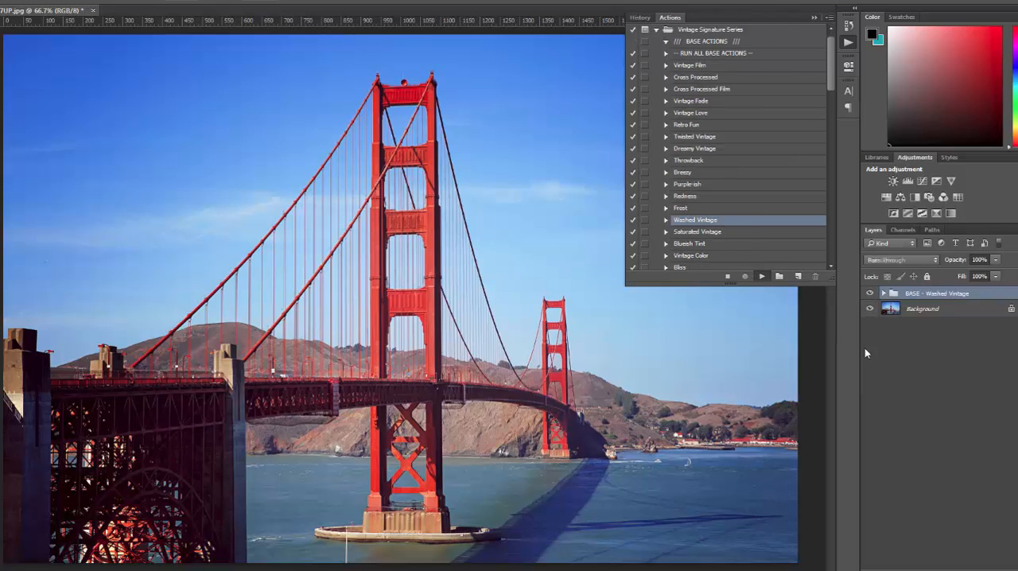
# Run the Highlight Recovery adjustment action on top of the Washed Vintage base.
pyautogui.scroll(-13, 780, 179)
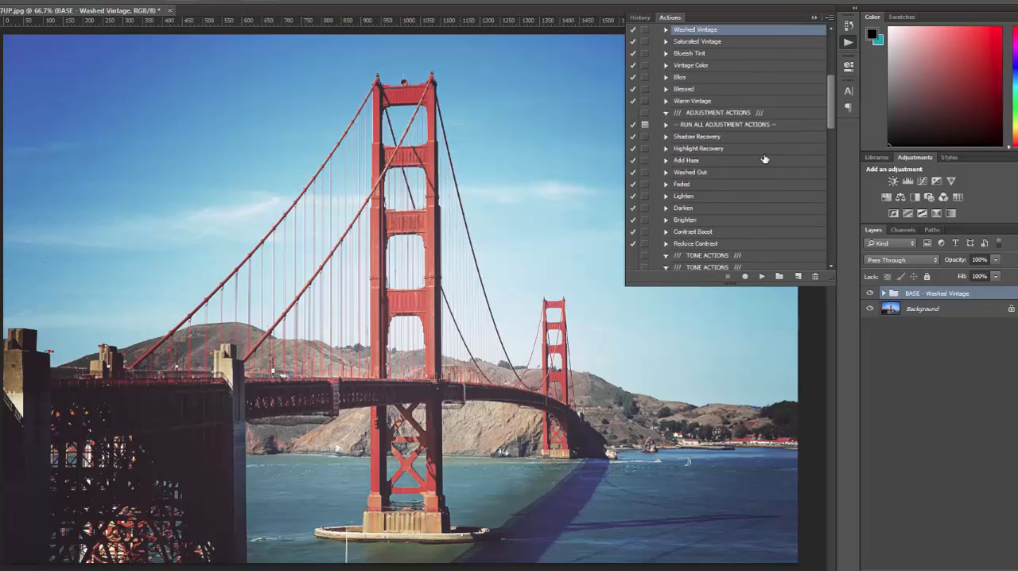
pyautogui.click(677, 113)
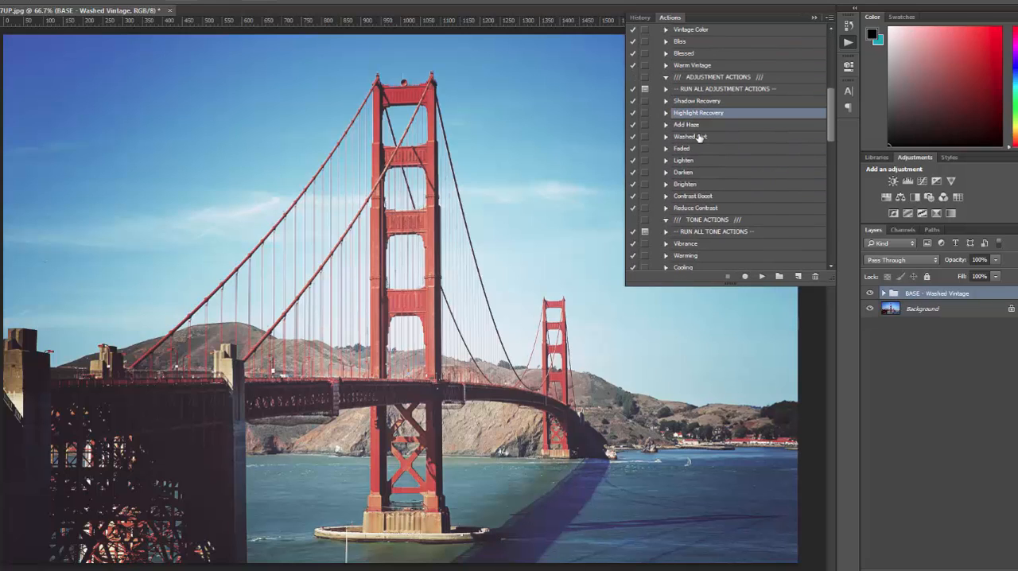
pyautogui.click(762, 276)
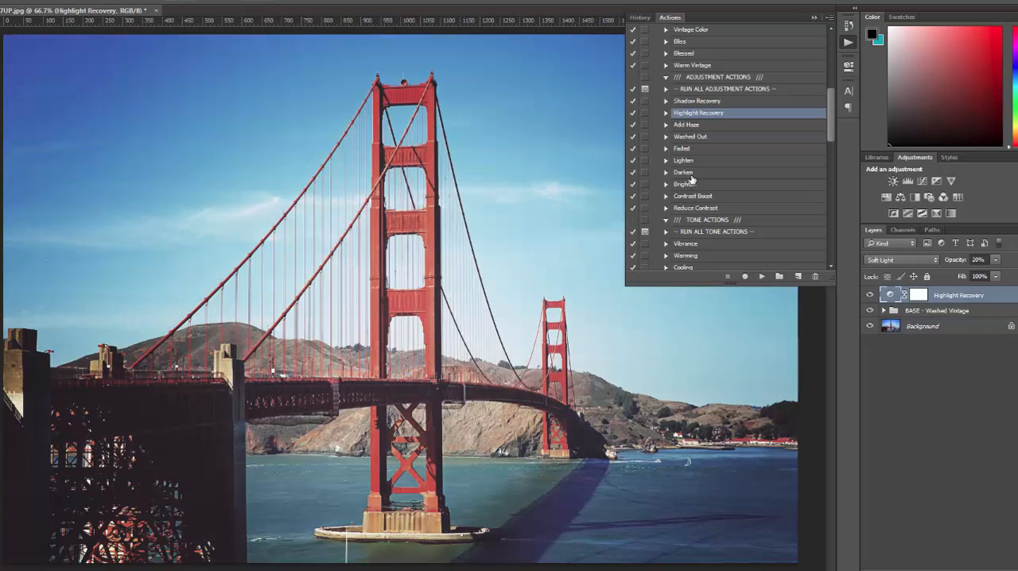
# Run the Darken adjustment action and set the Darken layer's opacity to 25%.
pyautogui.click(690, 174)
pyautogui.click(762, 276)
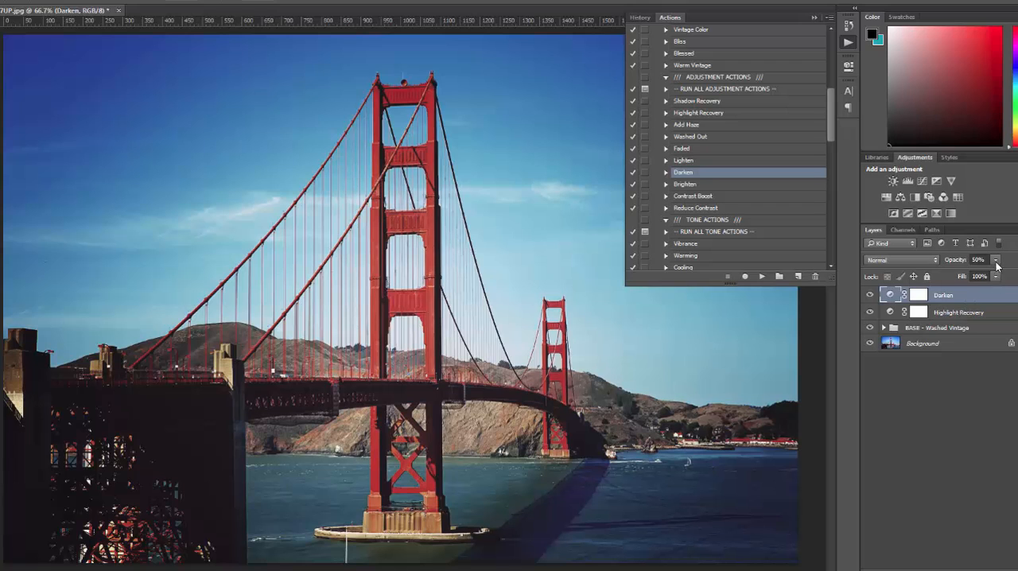
pyautogui.click(996, 261)
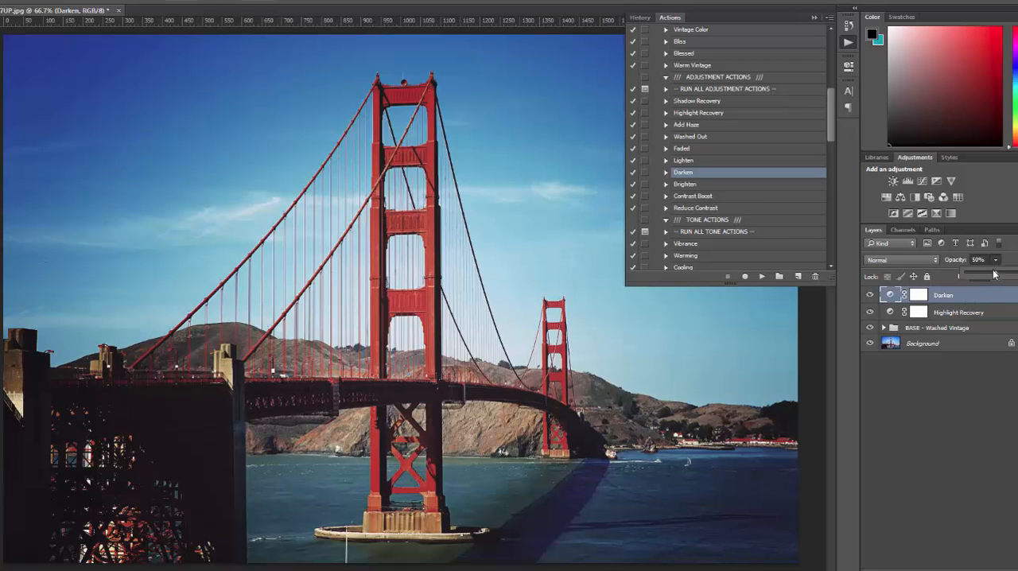
pyautogui.click(972, 260)
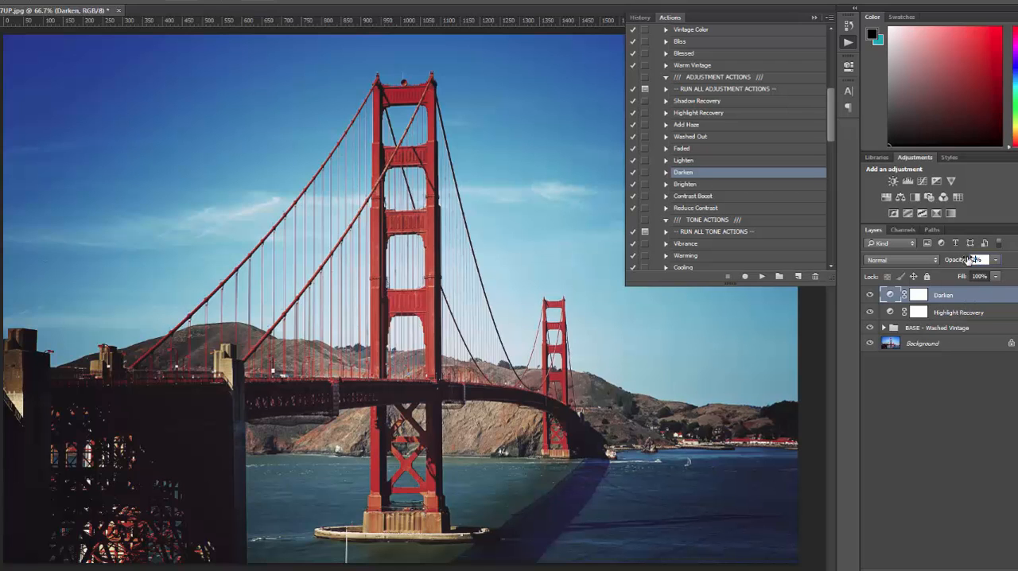
pyautogui.write('25')
pyautogui.press('Return')
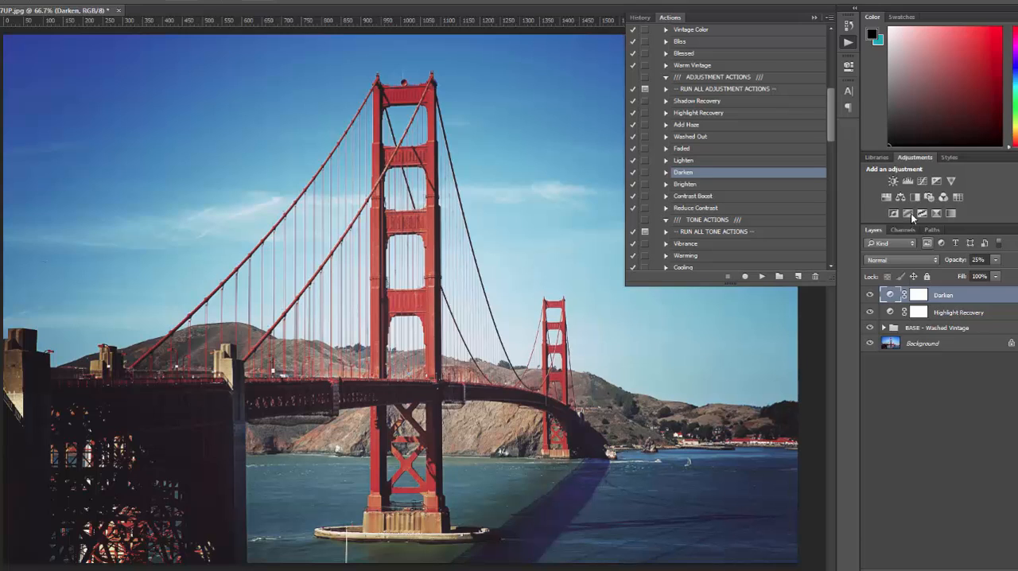
# Run the Vintage Tones 2 tone action and reduce its layer opacity to 15%.
pyautogui.moveTo(831, 129); pyautogui.dragTo(834, 166)
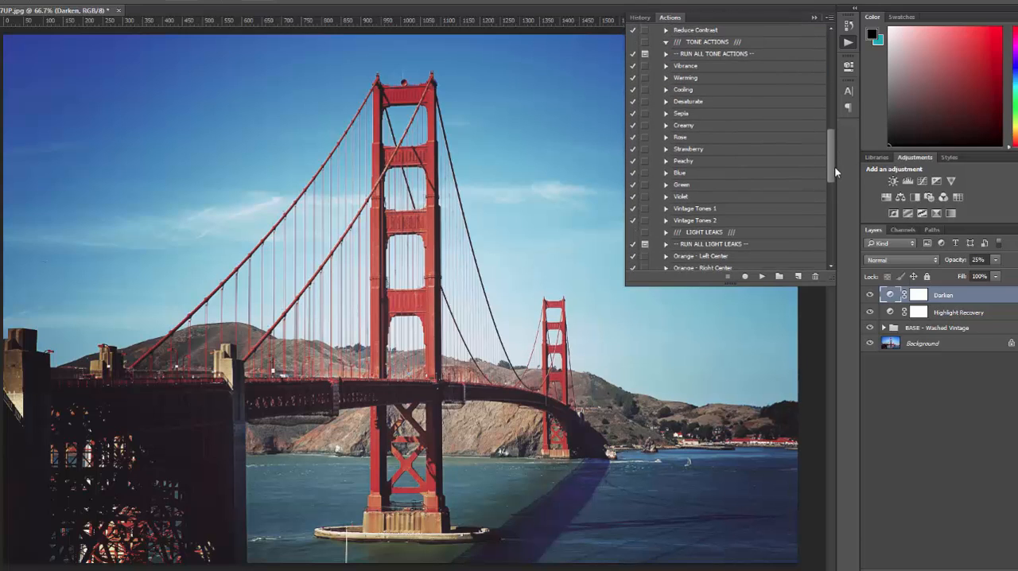
pyautogui.click(720, 221)
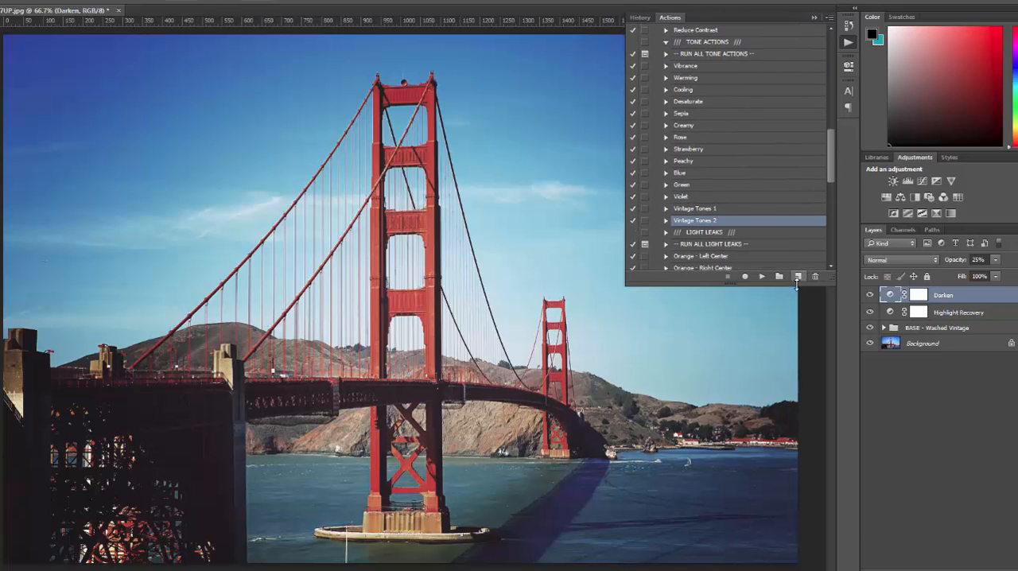
pyautogui.click(762, 277)
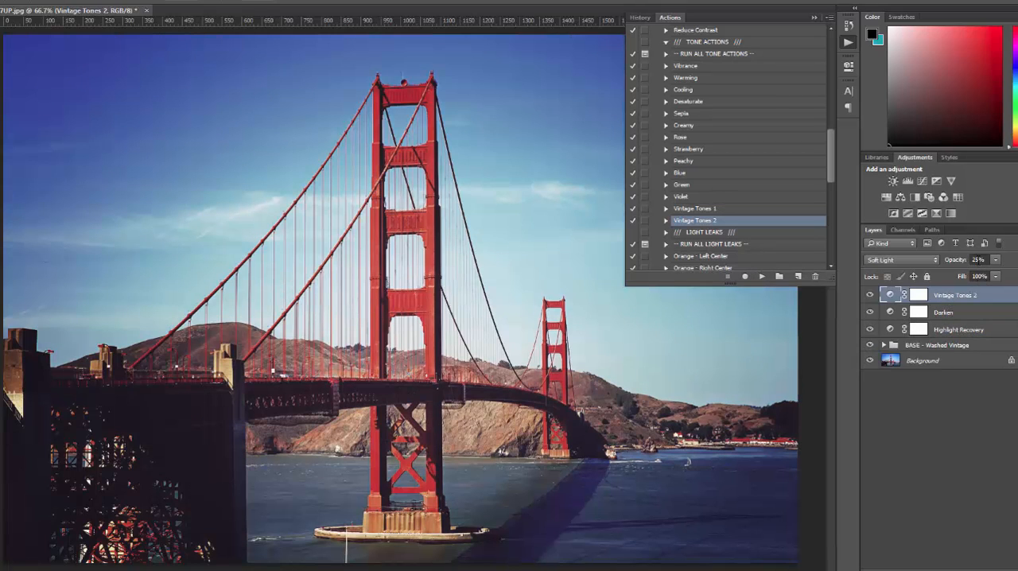
pyautogui.moveTo(981, 260); pyautogui.dragTo(969, 260)
pyautogui.press('Return')
# Run the Add Heavy Grain action and set the Add Noise smart filter's amount to 10%.
pyautogui.scroll(-4, 689, 216)
pyautogui.scroll(-4, 705, 204)
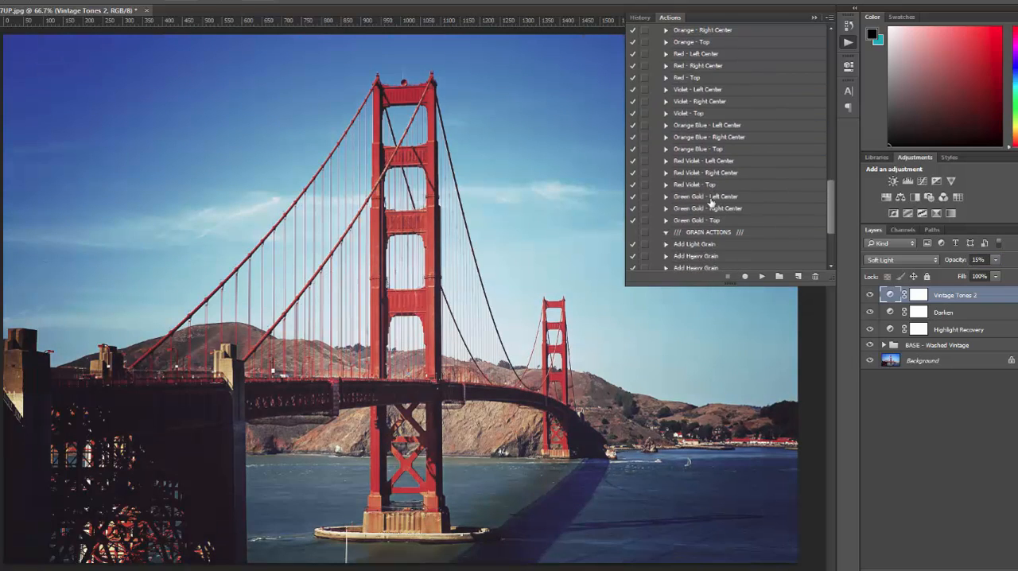
pyautogui.click(708, 196)
pyautogui.click(761, 276)
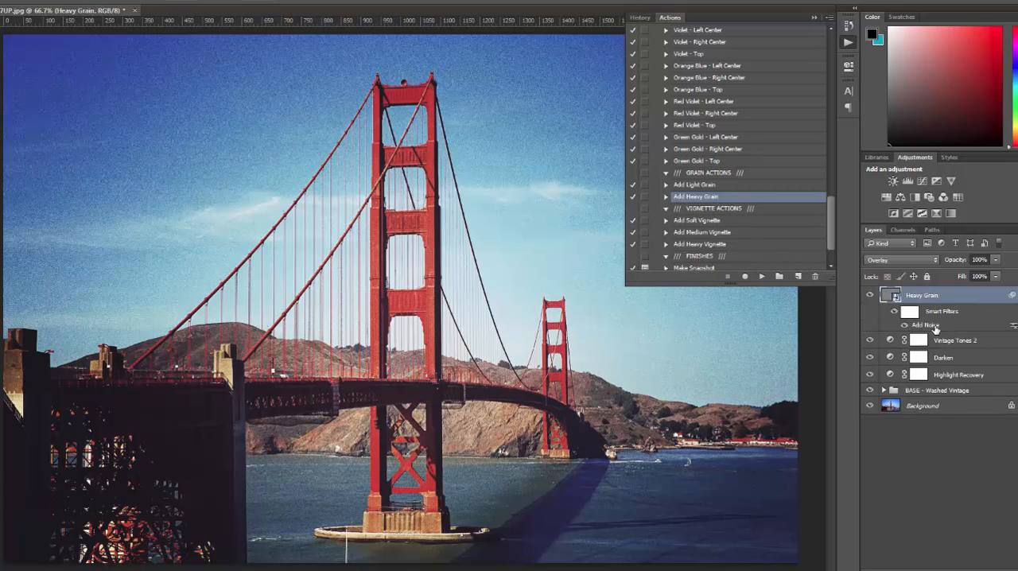
pyautogui.doubleClick(925, 325)
pyautogui.write('1')
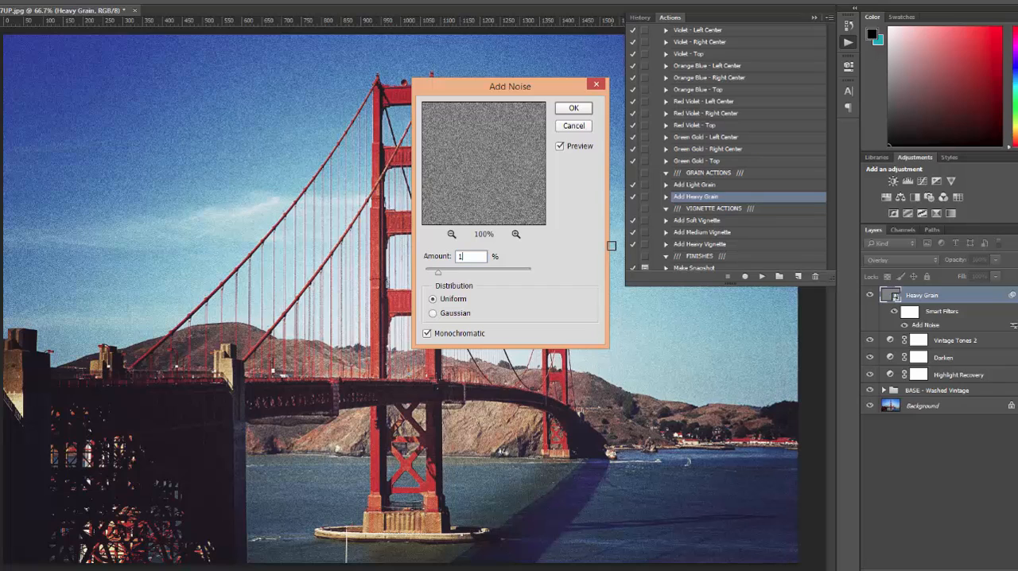
pyautogui.write('0')
pyautogui.click(574, 108)
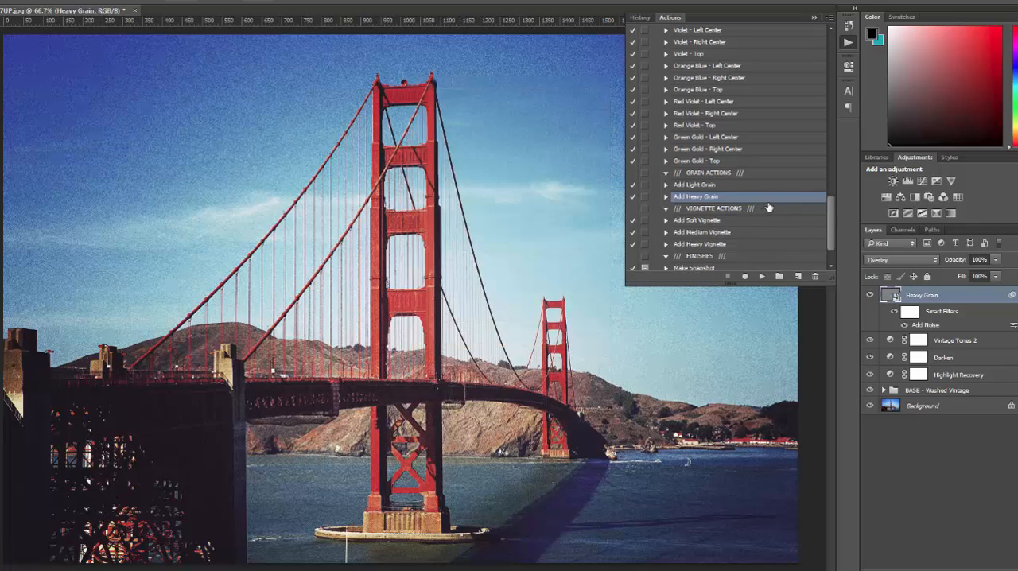
pyautogui.scroll(-1, 768, 207)
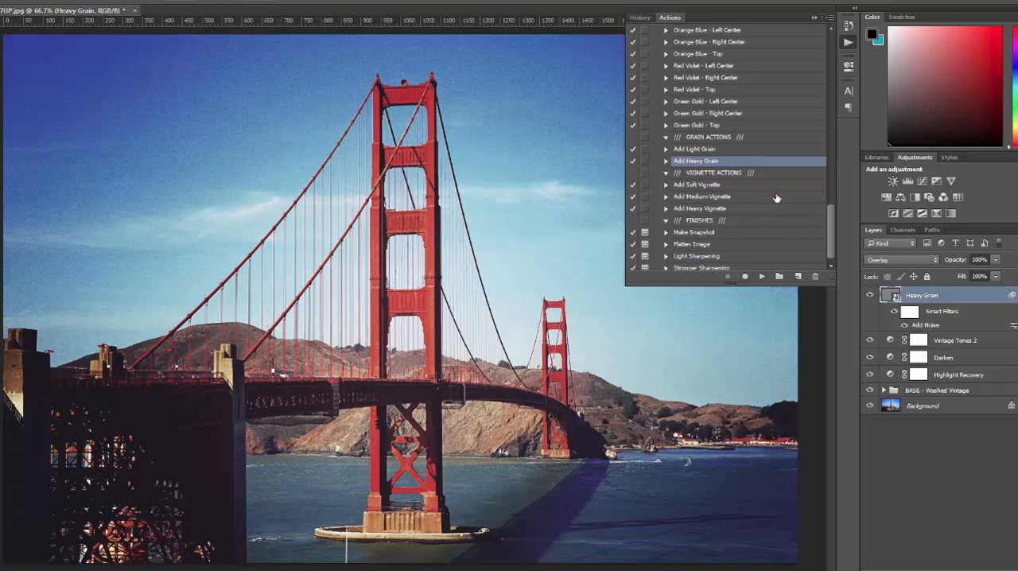
pyautogui.scroll(-1, 778, 197)
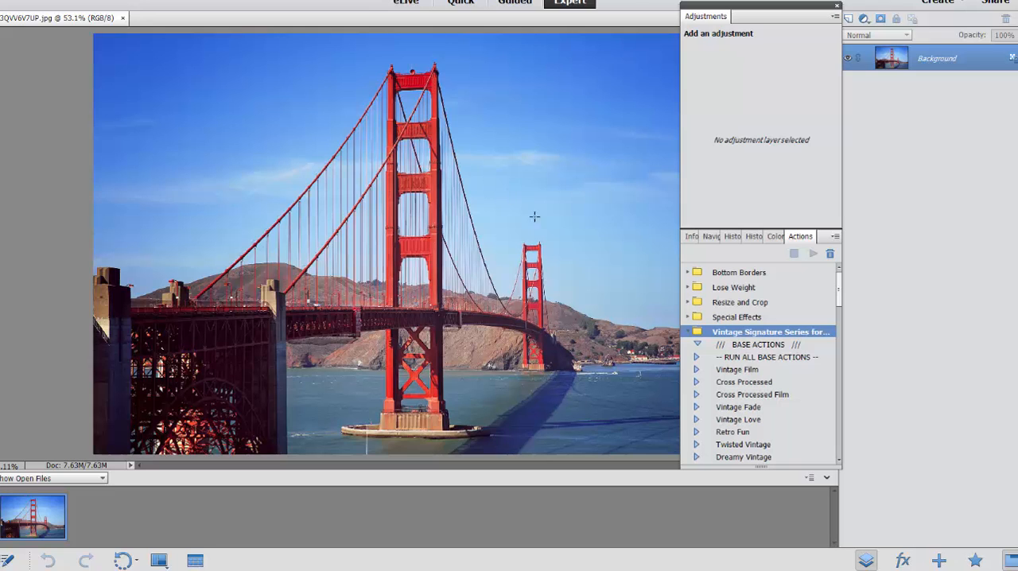
# Switch to Photoshop Elements and run RUN ALL BASE ACTIONS from Vintage Signature Series for PSE on the bridge photo.
pyautogui.click(757, 360)
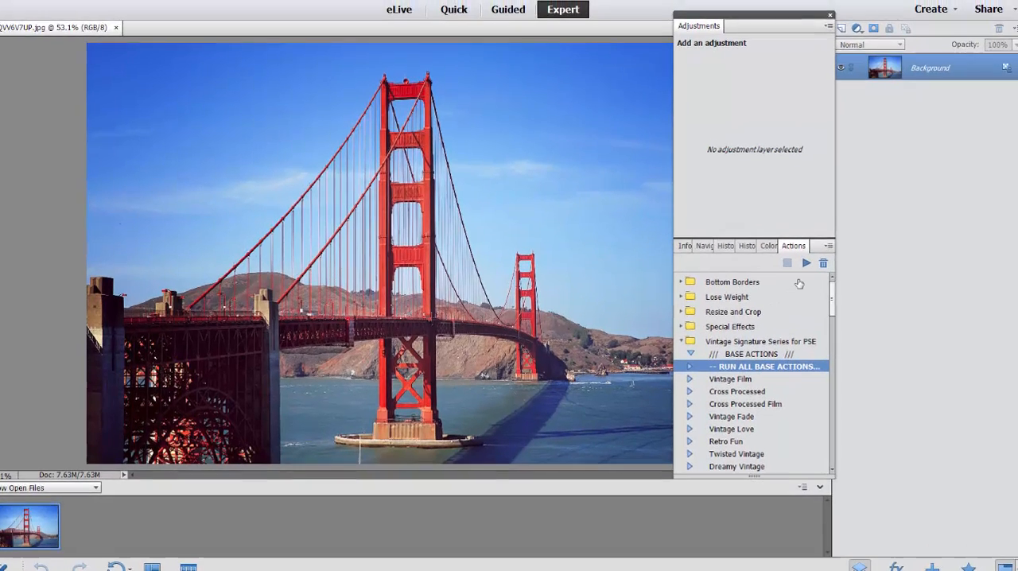
pyautogui.click(812, 253)
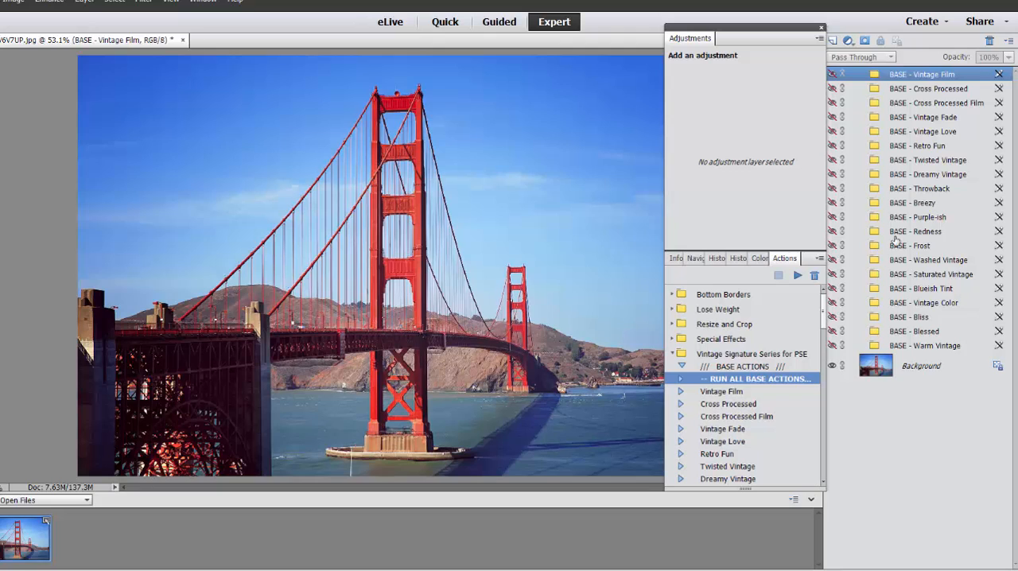
# Preview the BASE - Vintage Film folder and hide it again, and make the BASE - Washed Vintage folder visible.
pyautogui.click(832, 74)
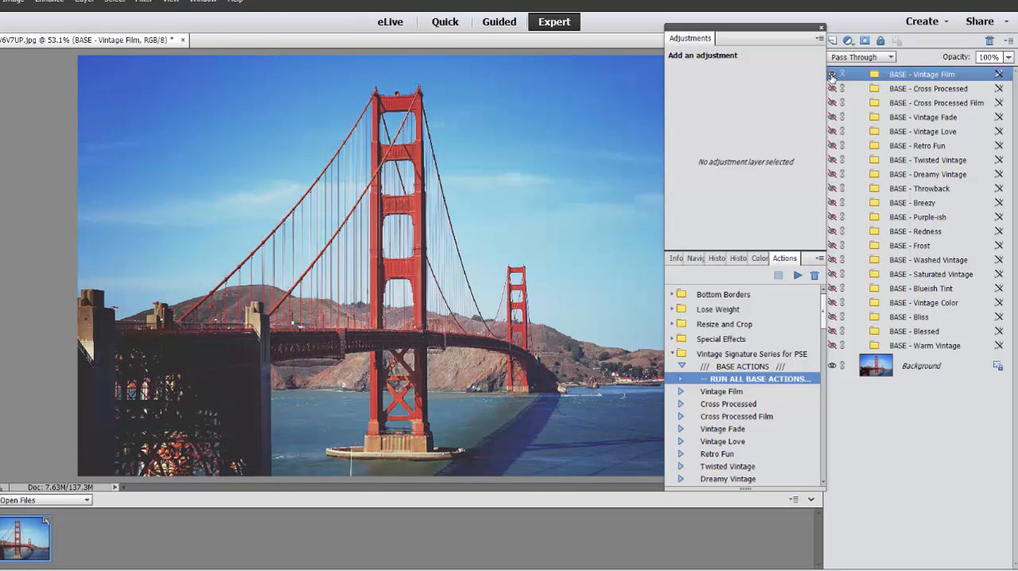
pyautogui.click(832, 74)
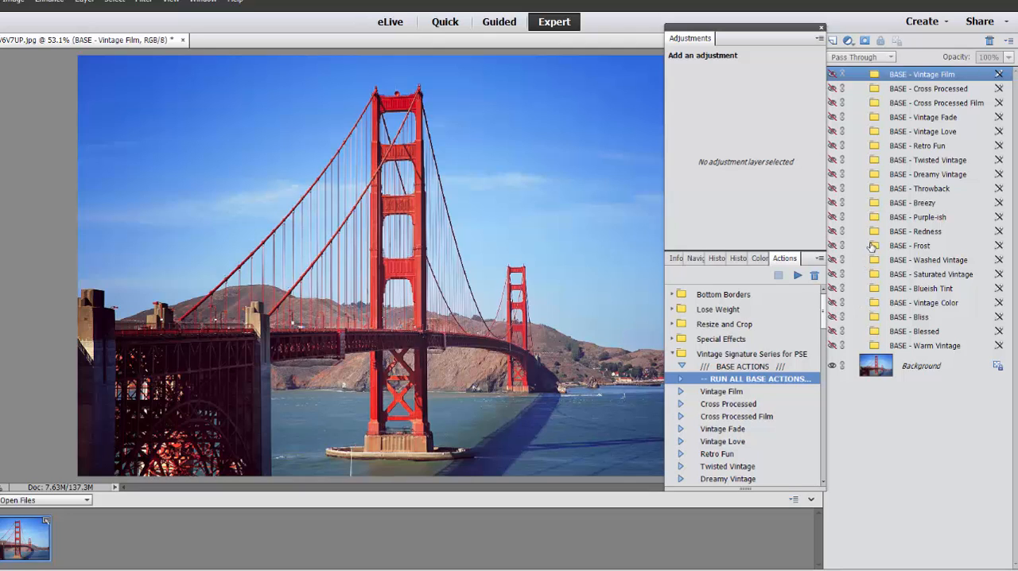
pyautogui.click(832, 260)
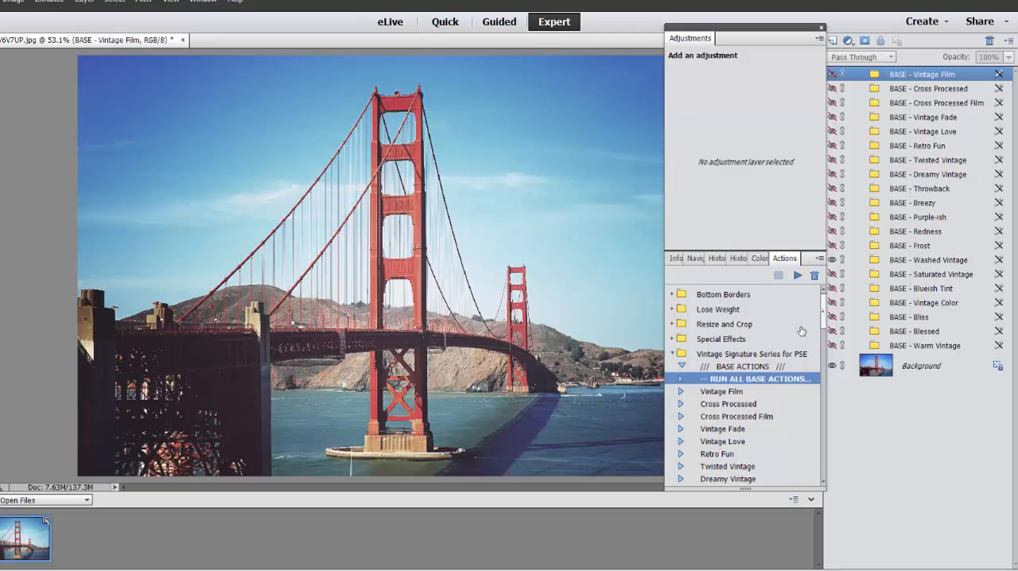
# Run the Open Folder (for PSE) finishing action on the BASE - Washed Vintage folder, continuing past its message.
pyautogui.moveTo(824, 318); pyautogui.dragTo(825, 483)
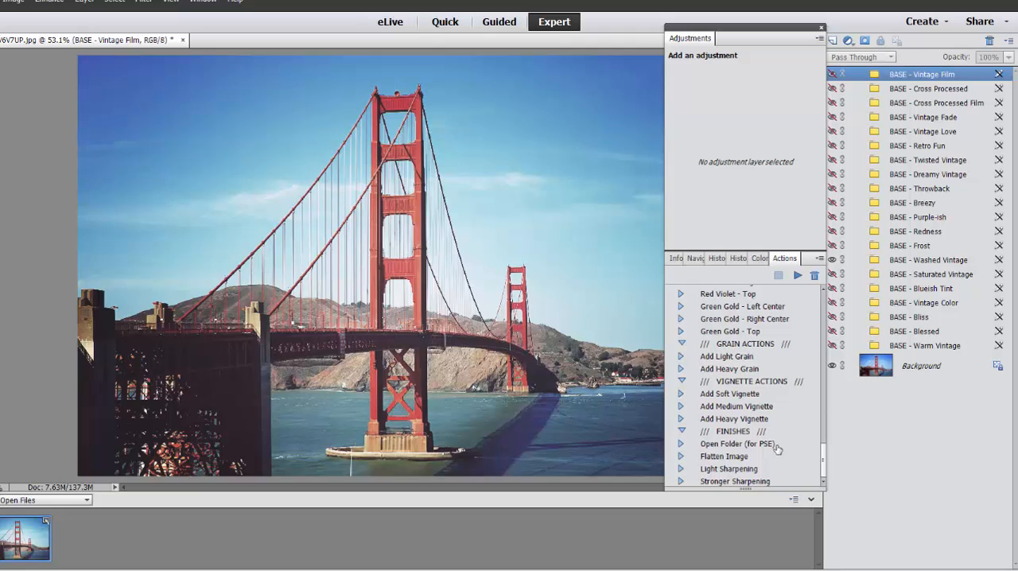
pyautogui.click(895, 263)
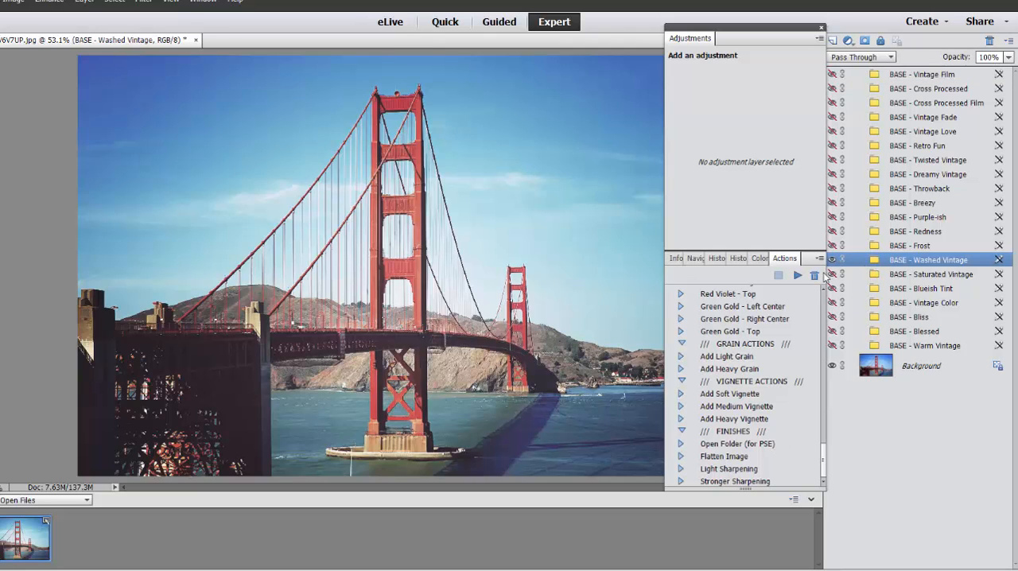
pyautogui.click(775, 444)
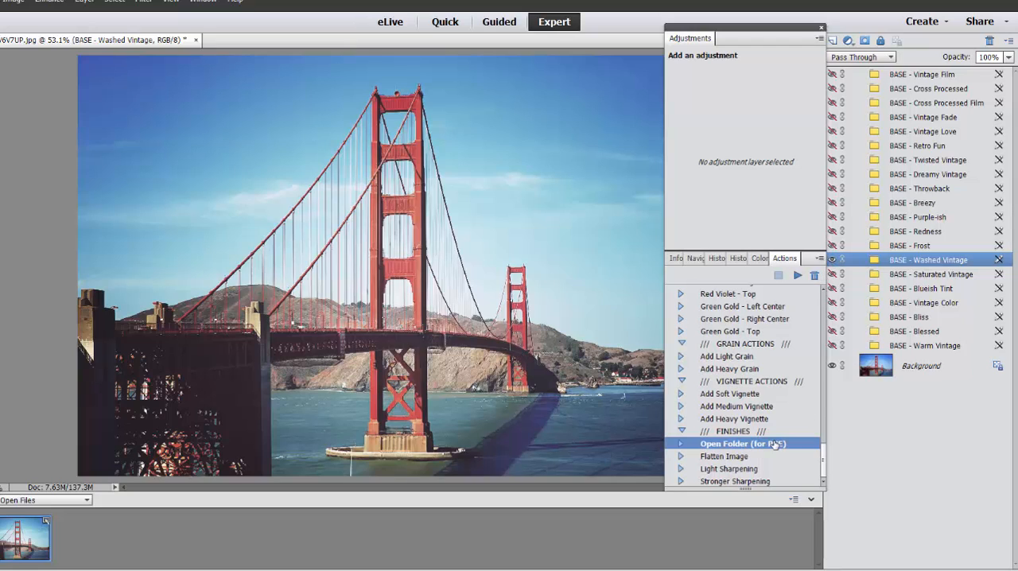
pyautogui.click(796, 275)
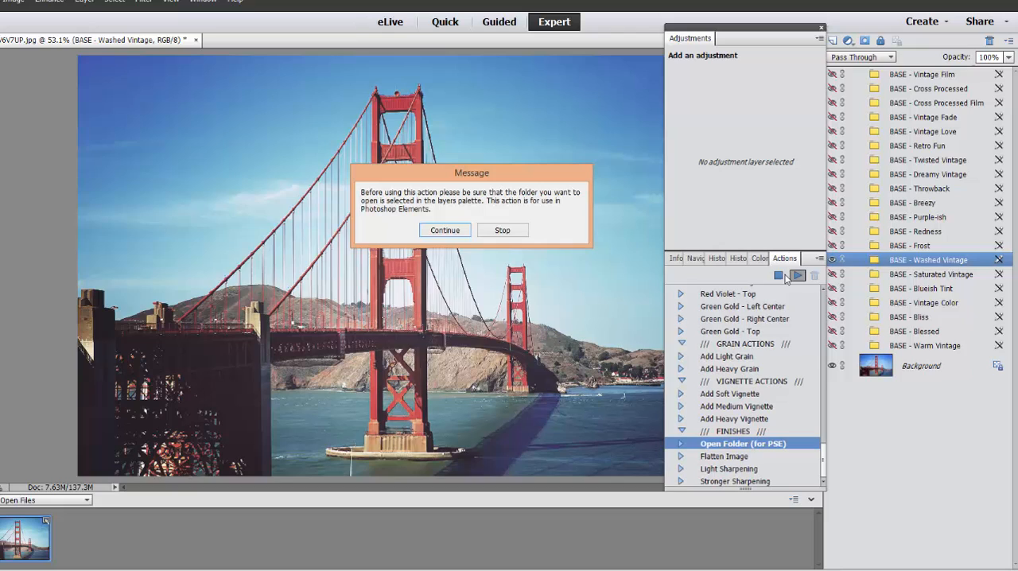
pyautogui.click(463, 237)
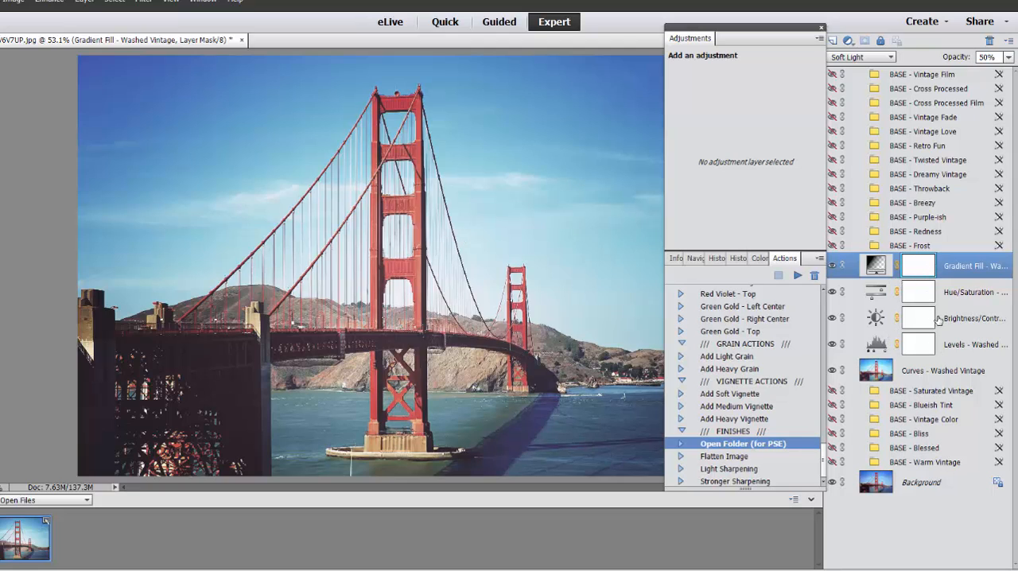
# Select the Washed Vintage Hue/Saturation layer and toggle its visibility off and on to preview its effect.
pyautogui.click(954, 297)
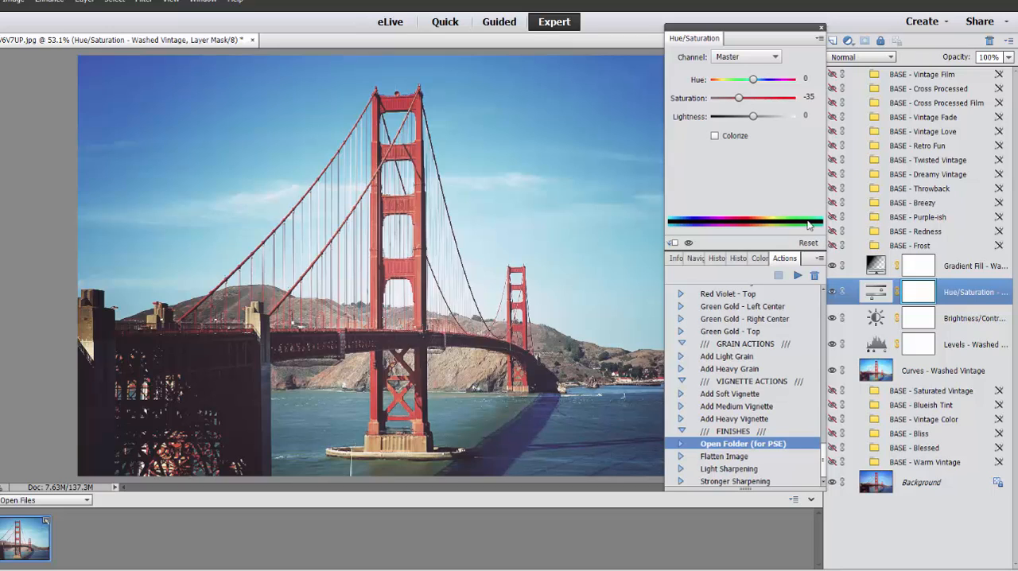
pyautogui.click(832, 292)
pyautogui.click(832, 292)
# Run the Highlight Recovery action above the BASE - Vintage Film folder at the top of the layer stack.
pyautogui.moveTo(825, 459); pyautogui.dragTo(795, 341)
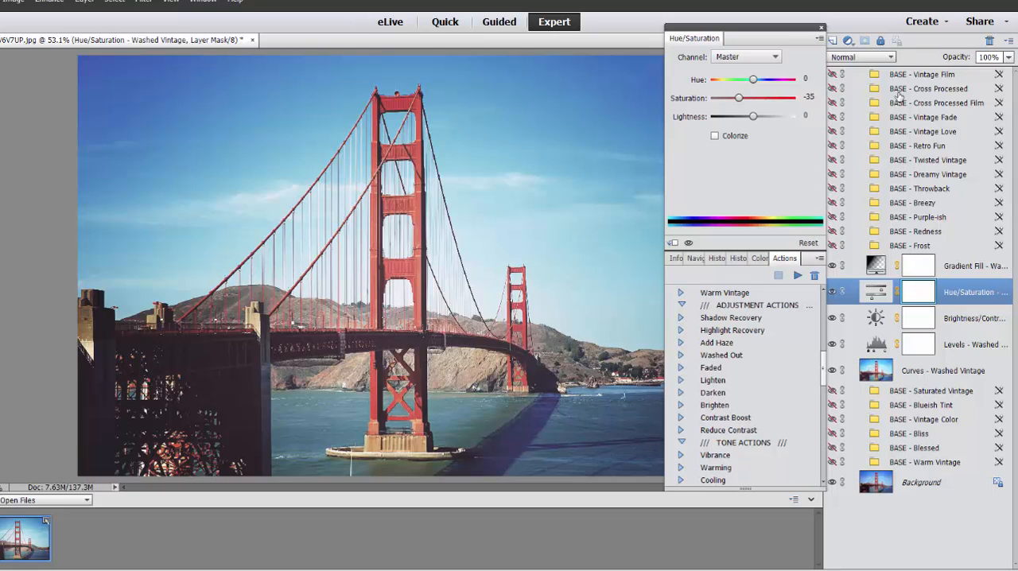
pyautogui.click(913, 74)
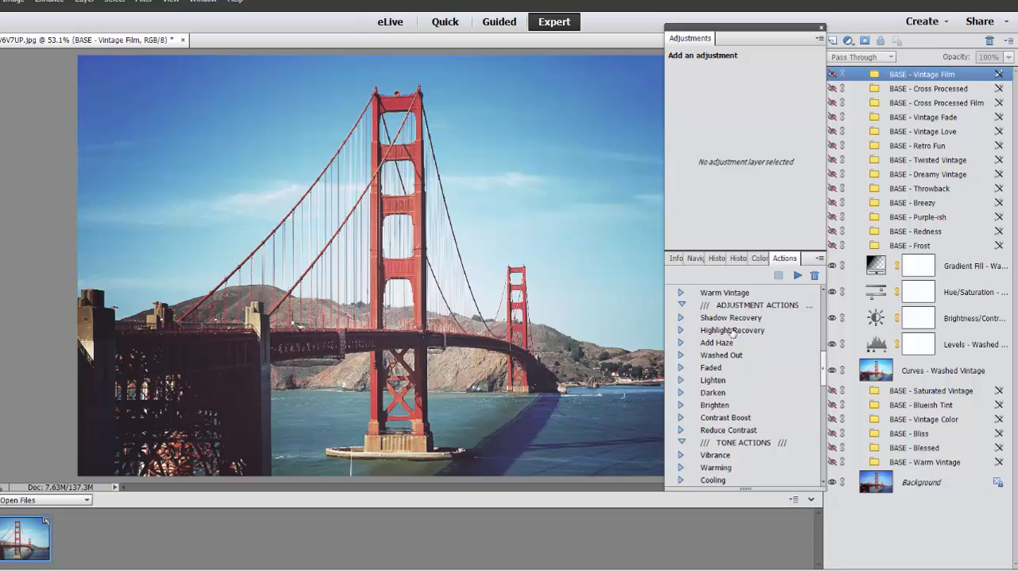
pyautogui.click(735, 331)
pyautogui.click(797, 275)
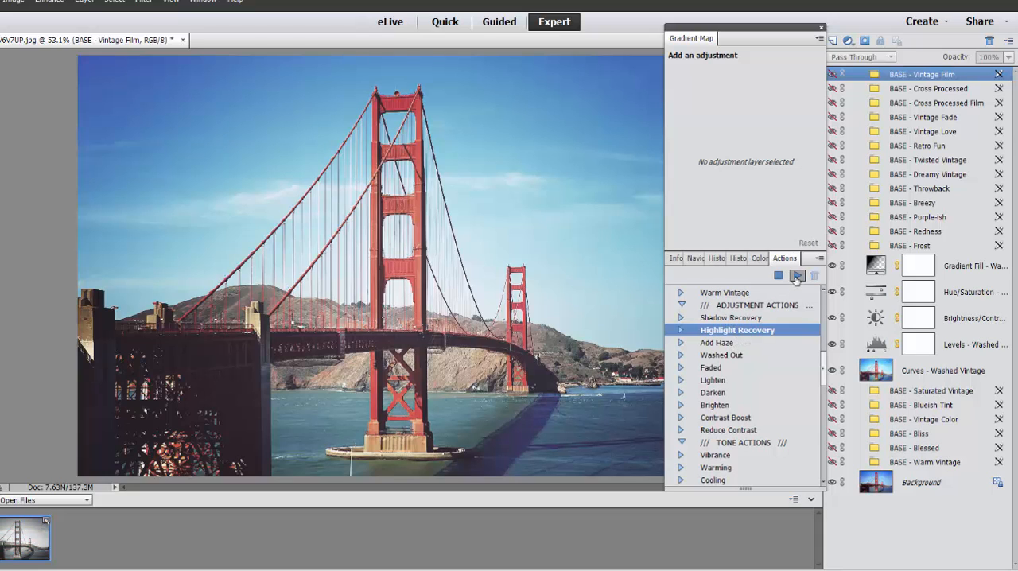
# Run the Darken action above Highlight Recovery and lower the new layer's opacity to 25%.
pyautogui.click(711, 393)
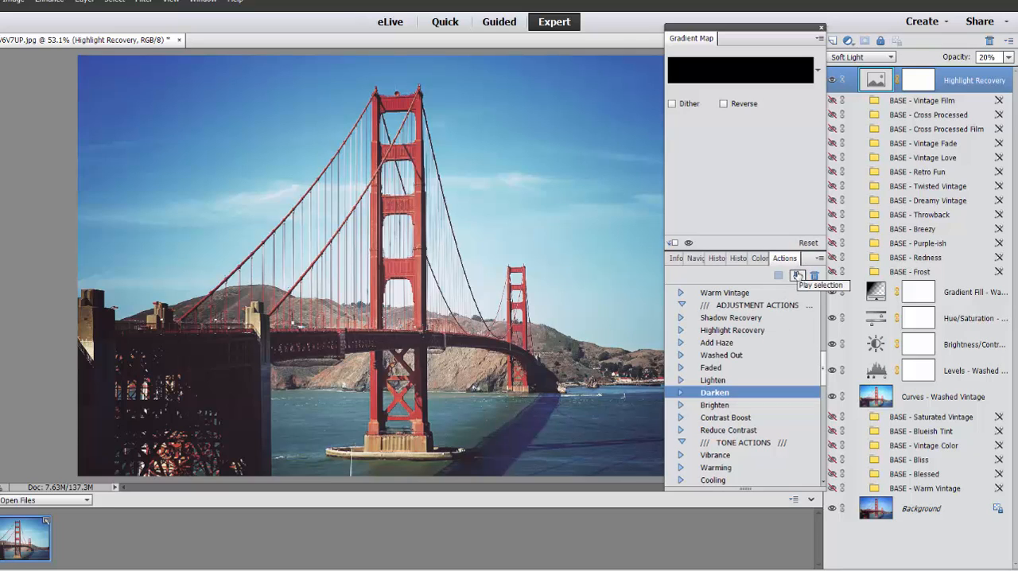
pyautogui.click(797, 276)
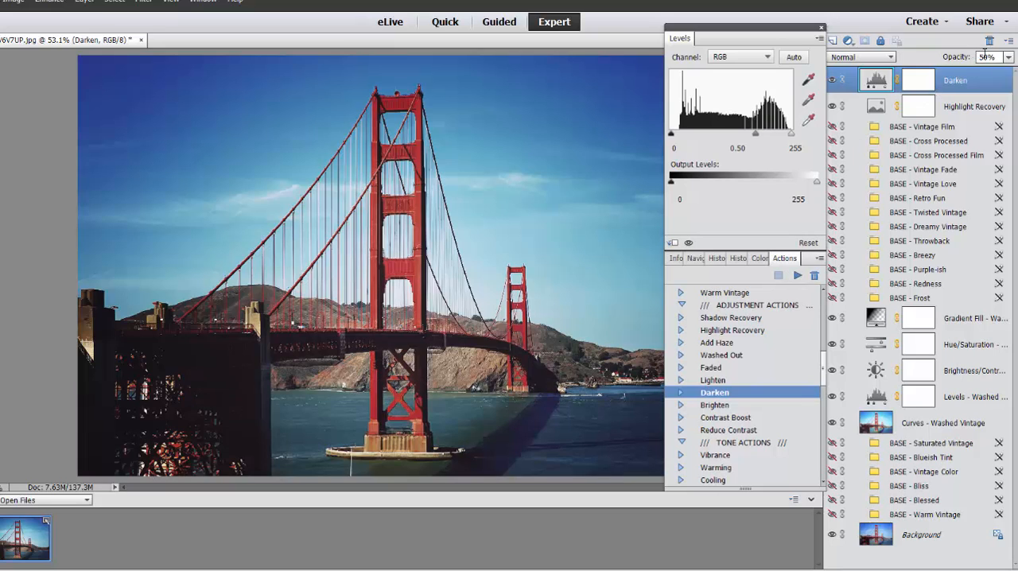
pyautogui.moveTo(988, 55); pyautogui.dragTo(965, 55)
pyautogui.write('25')
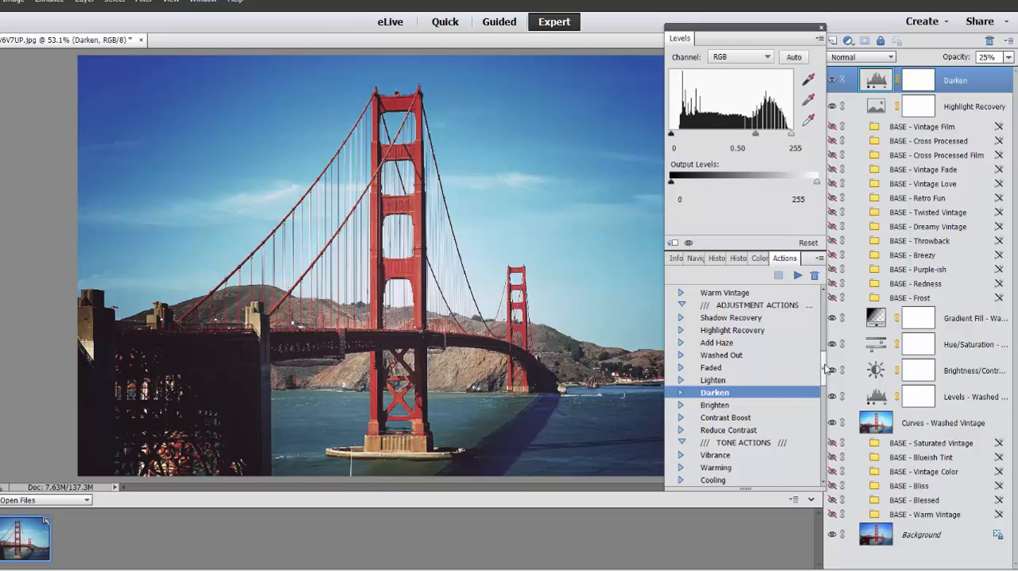
# Run the Add Heavy Grain action, try its layer at 50% opacity, and settle on 35%.
pyautogui.moveTo(826, 373); pyautogui.dragTo(830, 481)
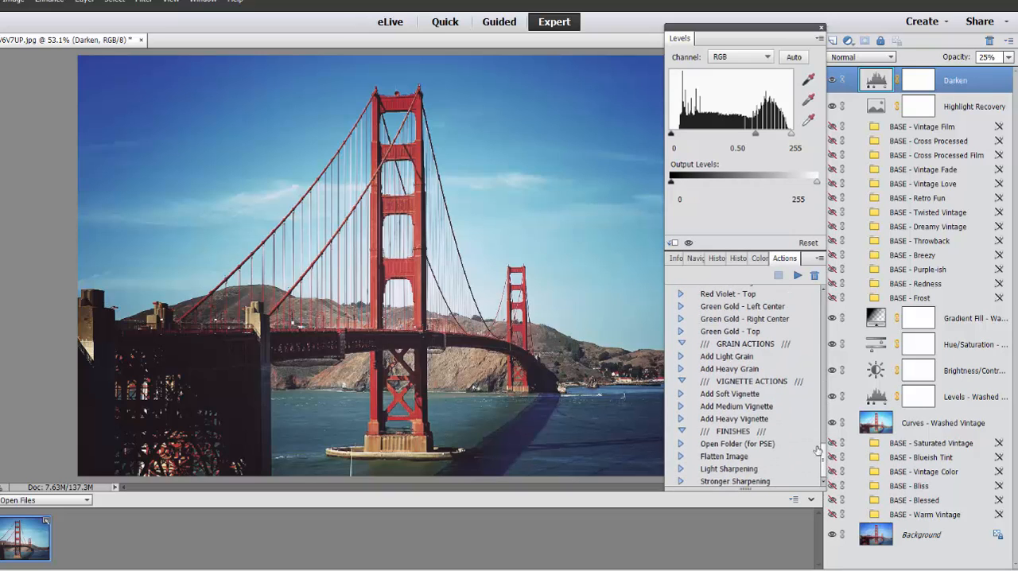
pyautogui.click(754, 371)
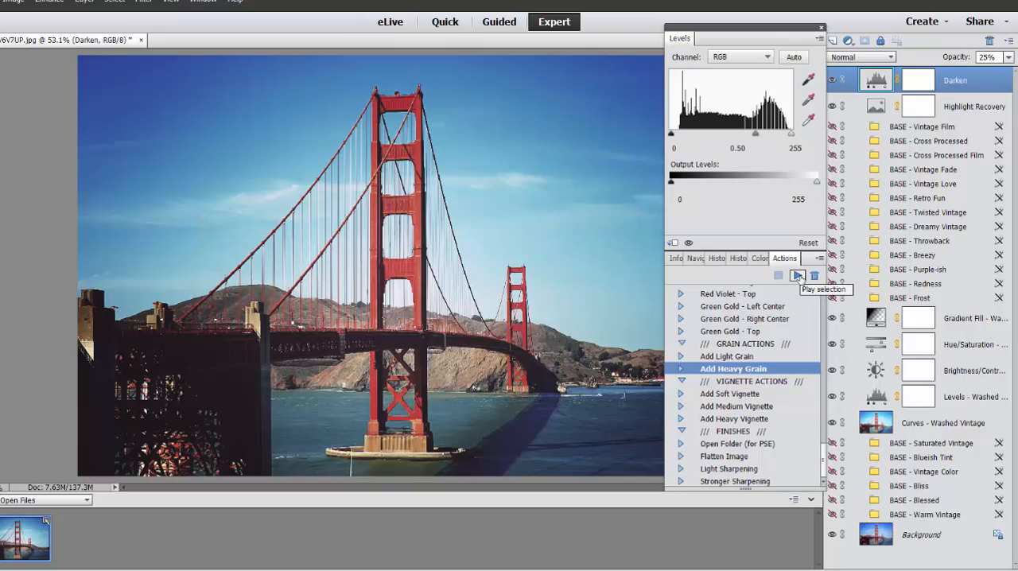
pyautogui.click(798, 276)
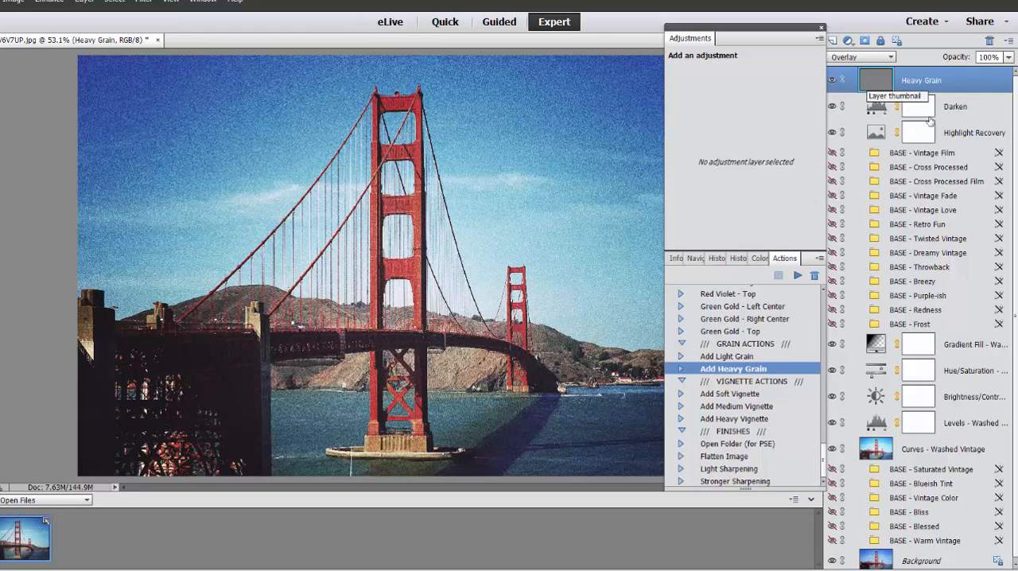
pyautogui.click(991, 56)
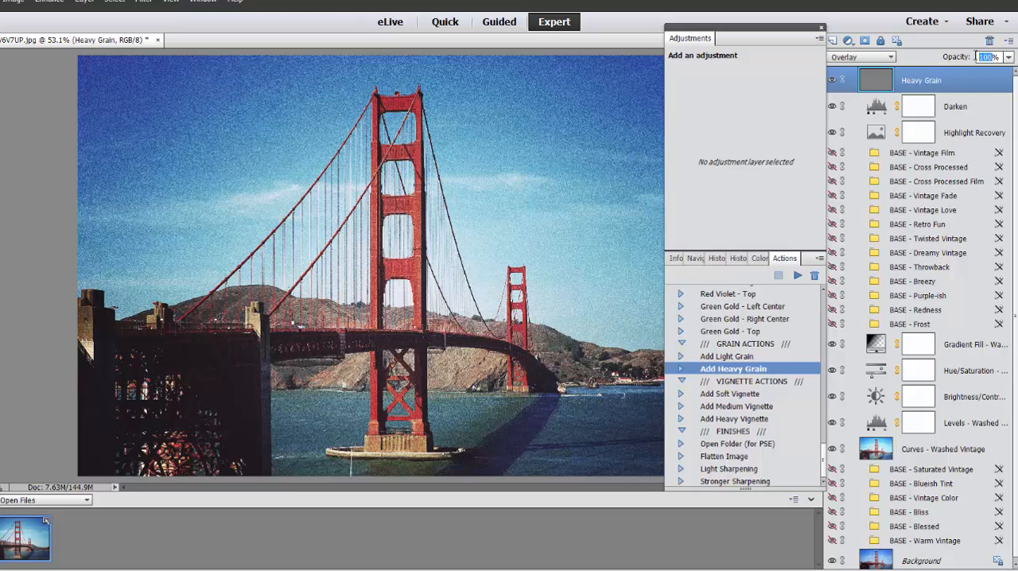
pyautogui.write('50')
pyautogui.press('Return')
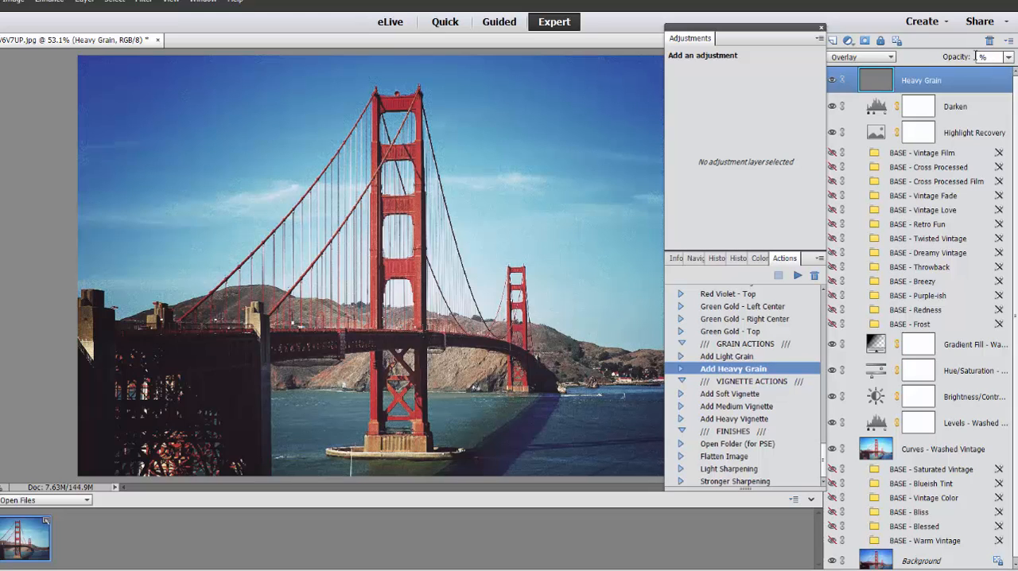
pyautogui.write('35')
# Select the Open Folder (for PSE) action among the finishing actions.
pyautogui.click(731, 446)
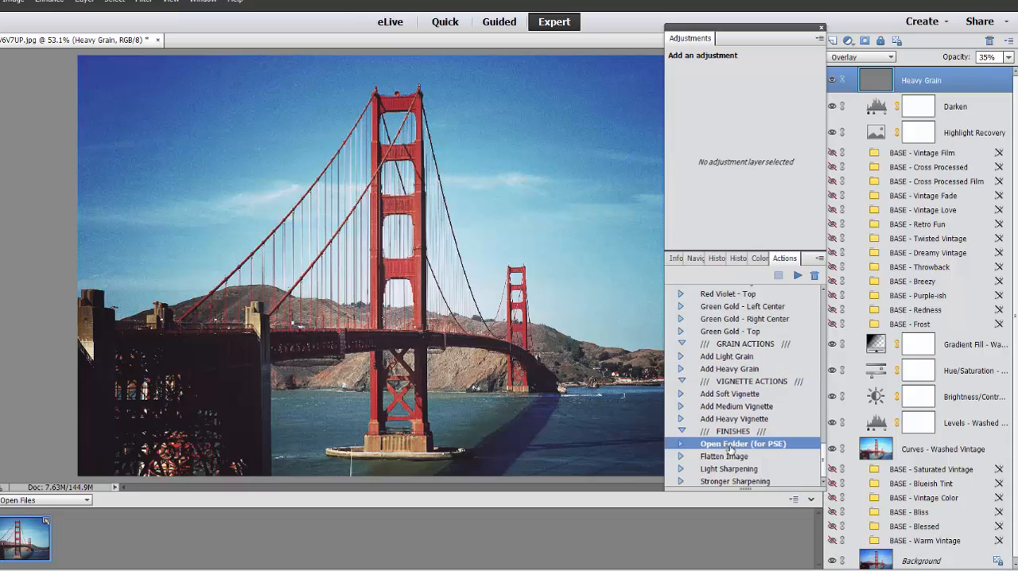